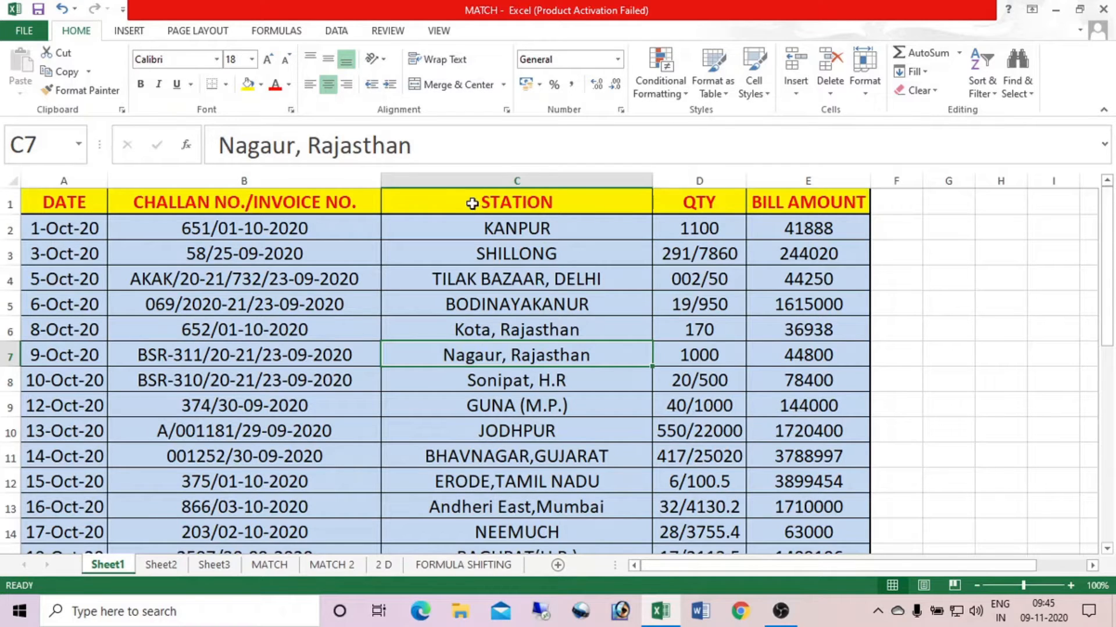
Compare the column order of Sheet1 and Sheet2 and examine the VLOOKUP-MATCH formula in Sheet2 cell B2.
click(161, 565)
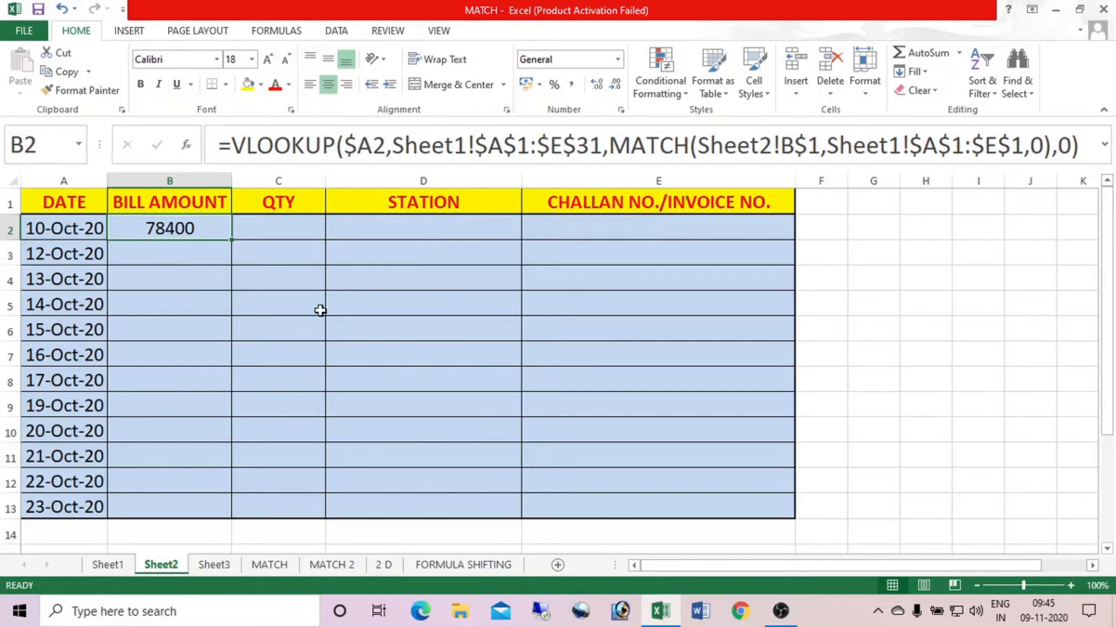
click(108, 565)
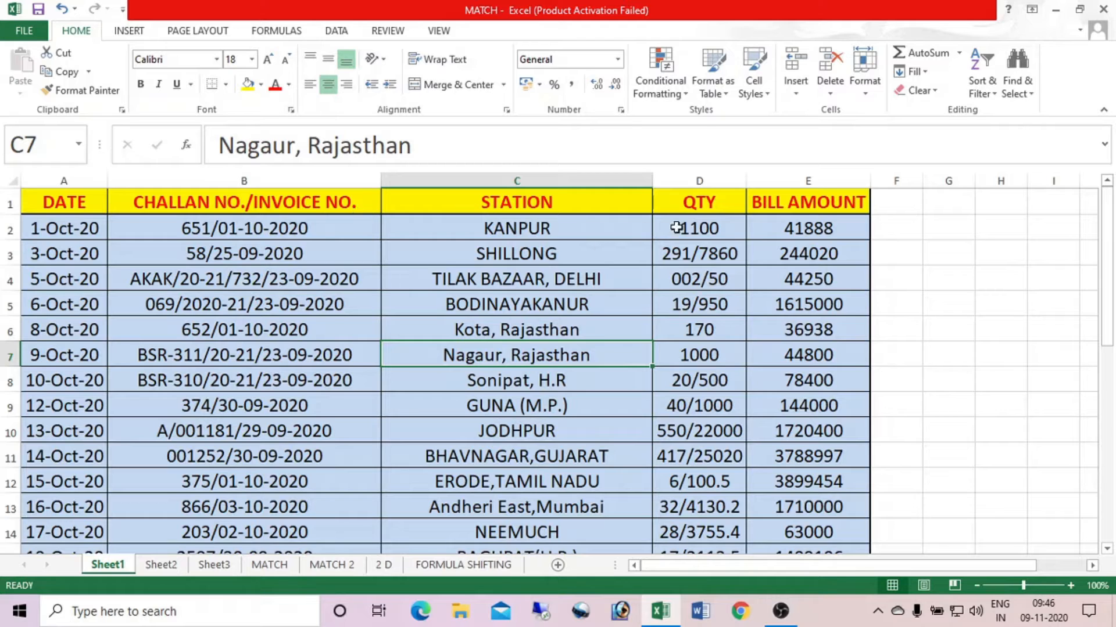
click(161, 565)
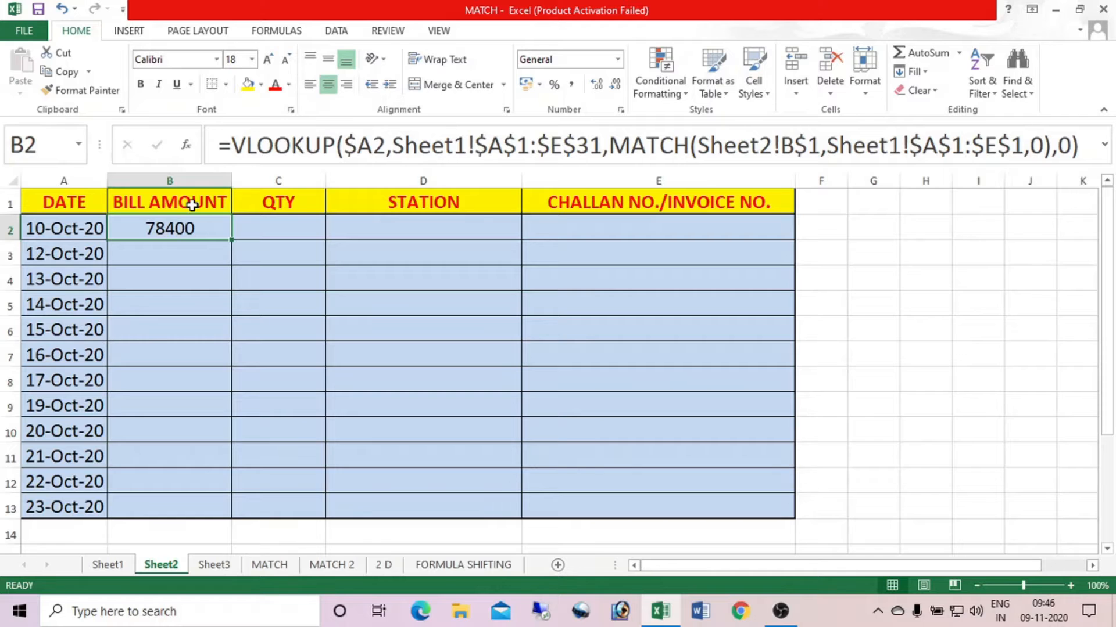
drag(172, 181, 635, 199)
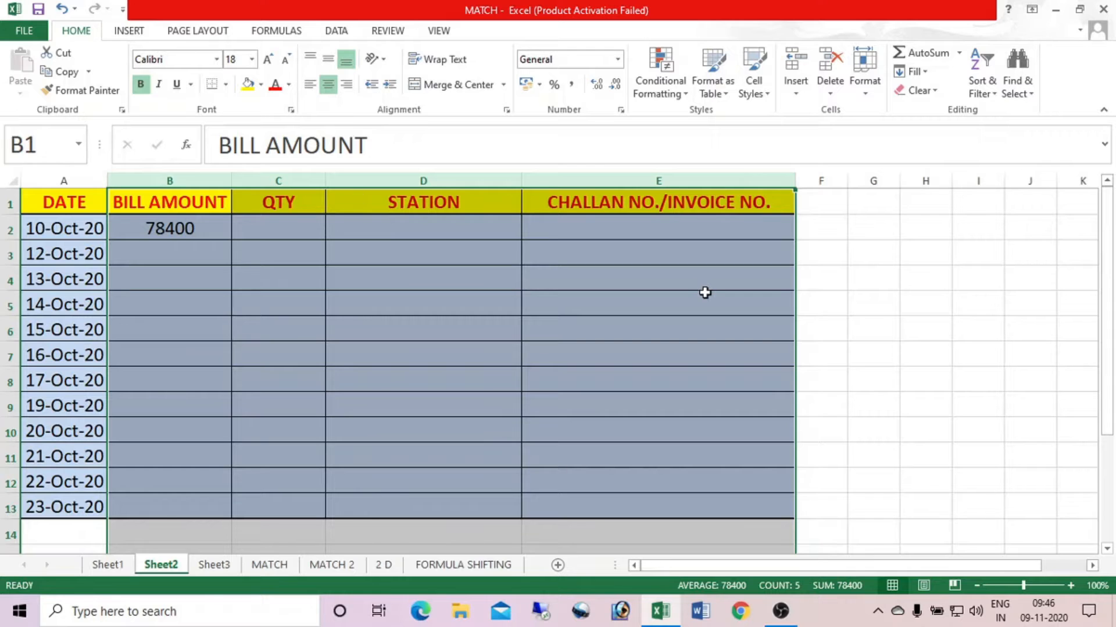
click(636, 281)
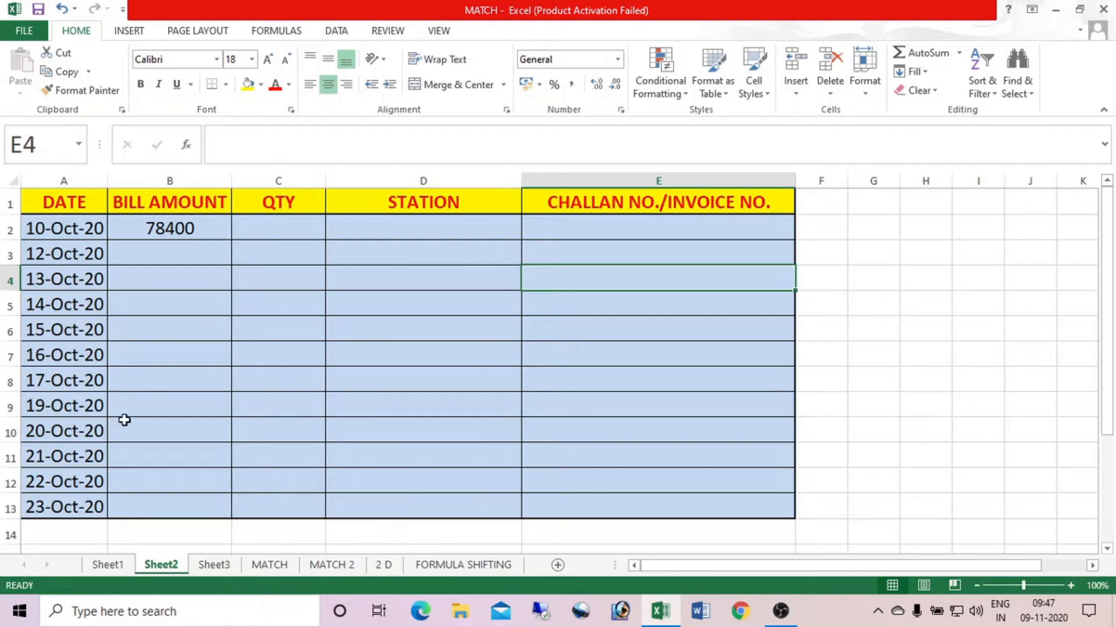
click(109, 565)
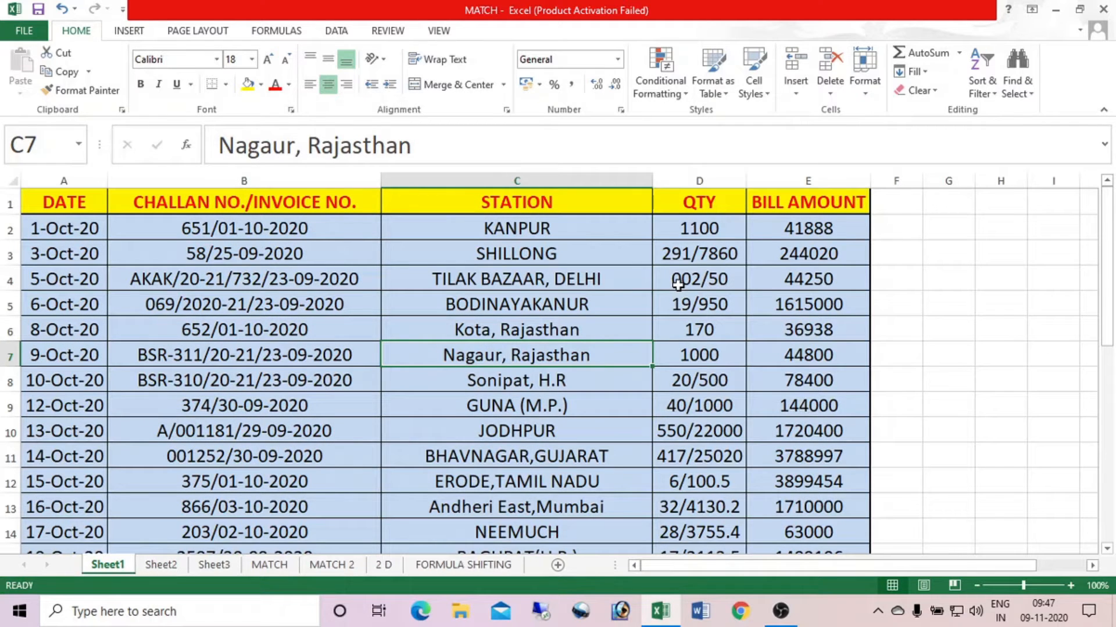
click(162, 564)
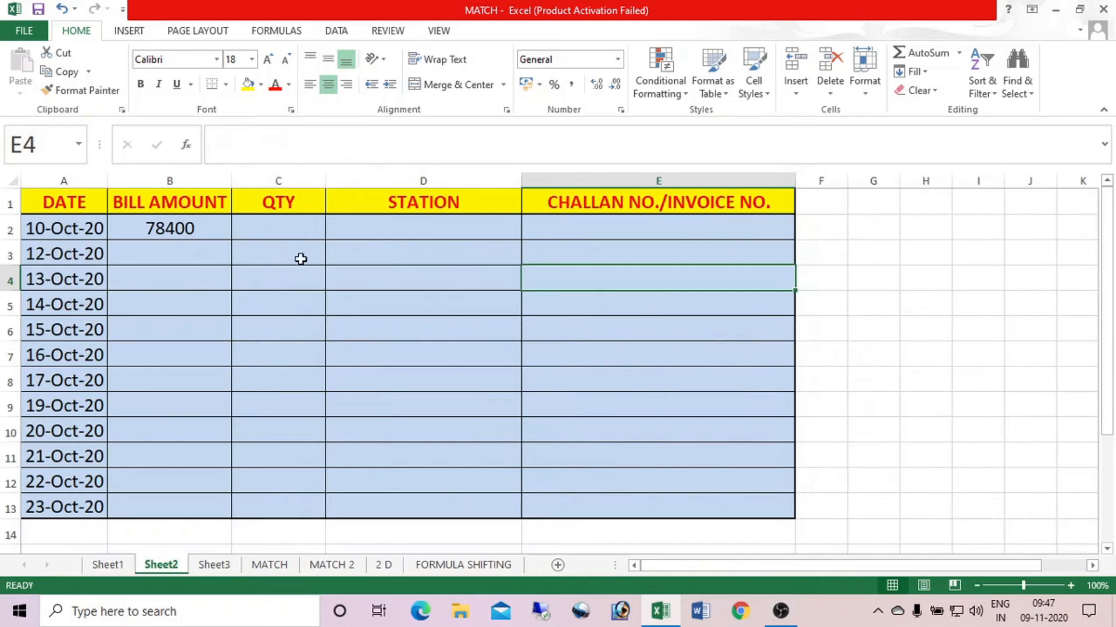
click(197, 229)
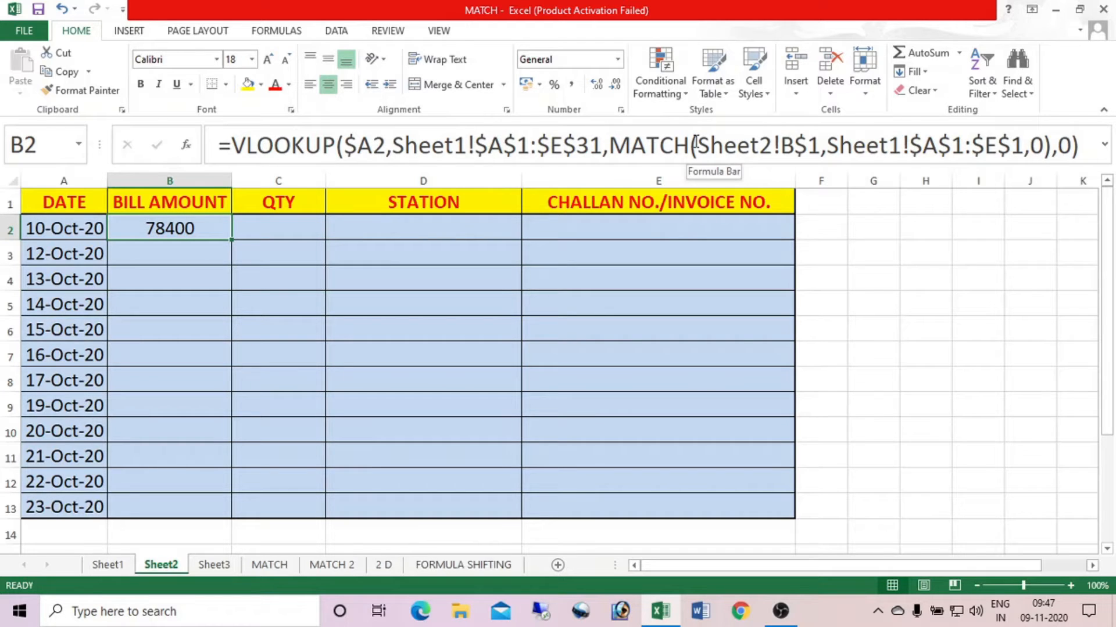
click(216, 258)
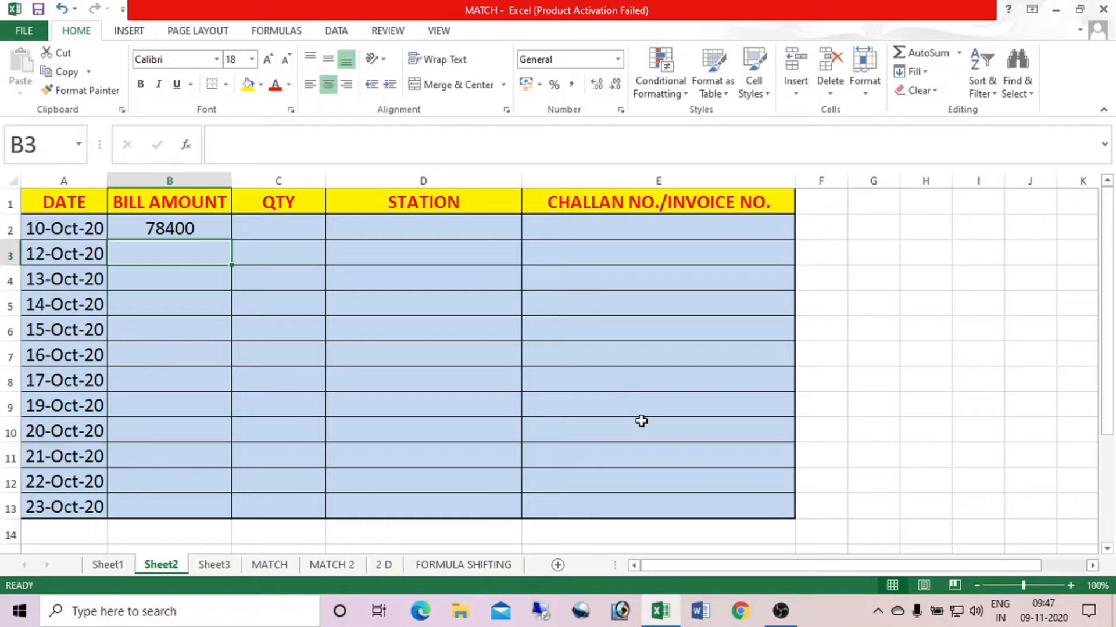
Fill the VLOOKUP-MATCH formula from B2 across the range B2:E13 on Sheet2, and undo the fill.
click(210, 226)
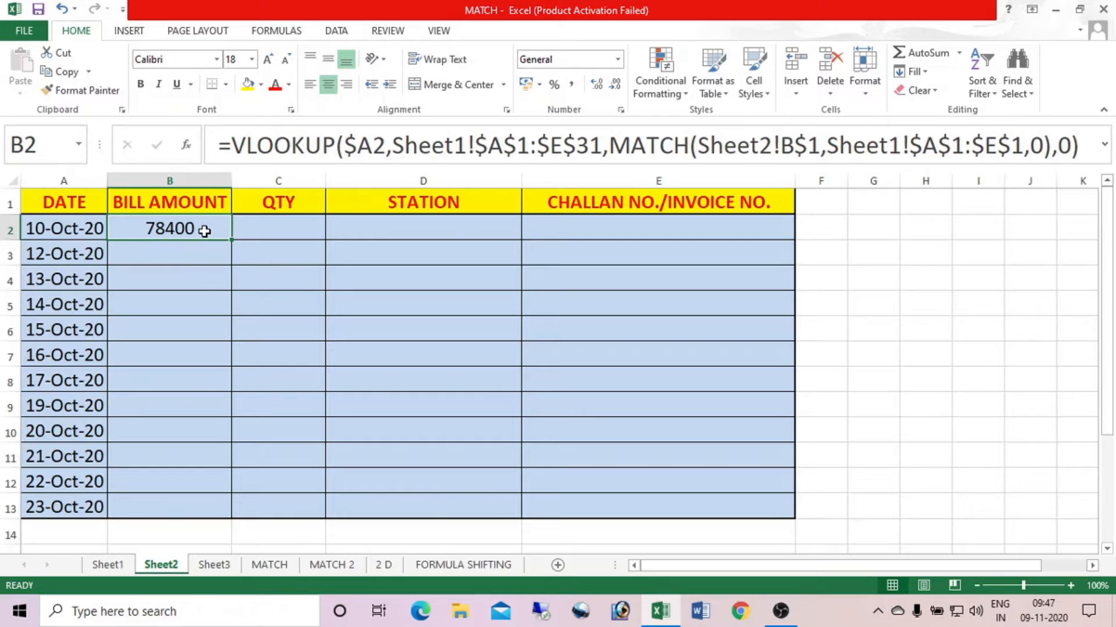
drag(210, 226, 698, 504)
key(F2)
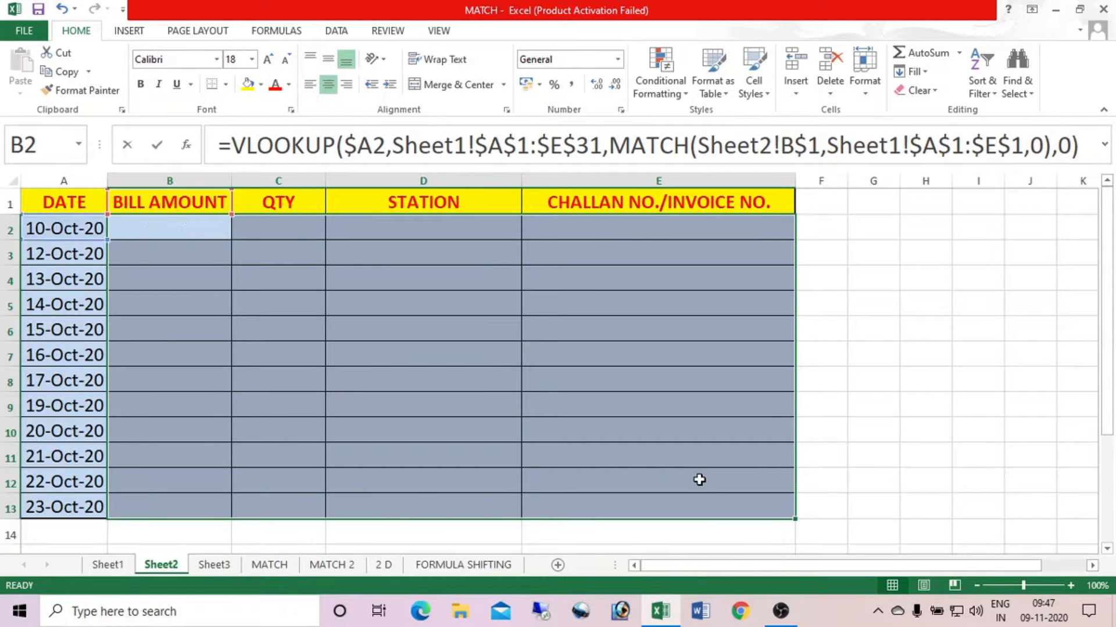
key(ctrl+Return)
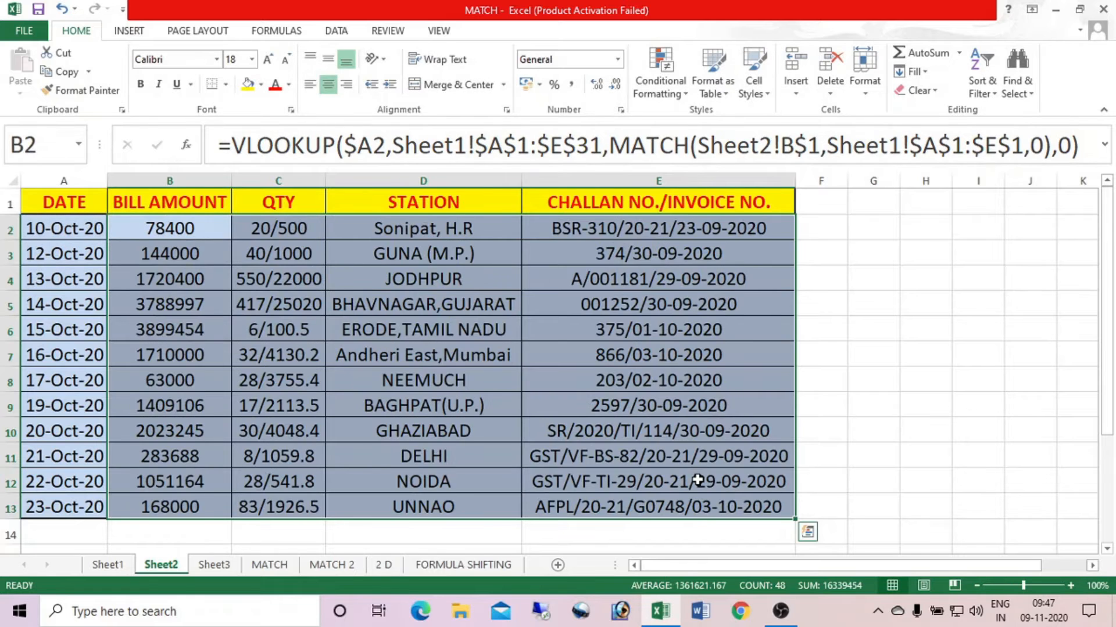
click(890, 404)
click(206, 238)
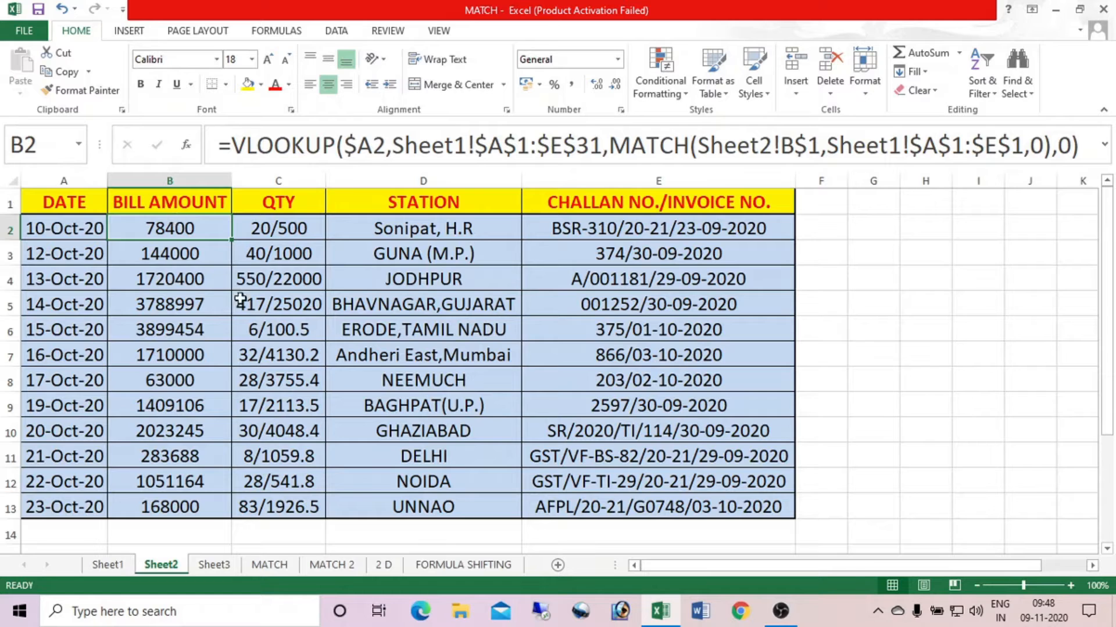
key(ctrl+z)
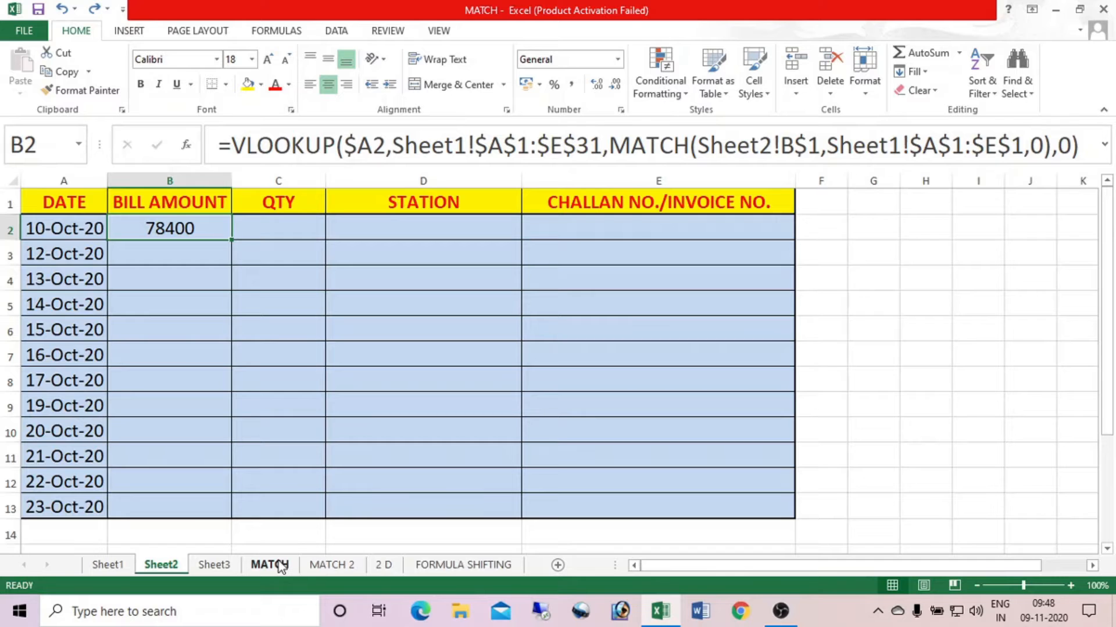
On the MATCH sheet, review the header row and clear the existing formula from cell B4.
click(270, 565)
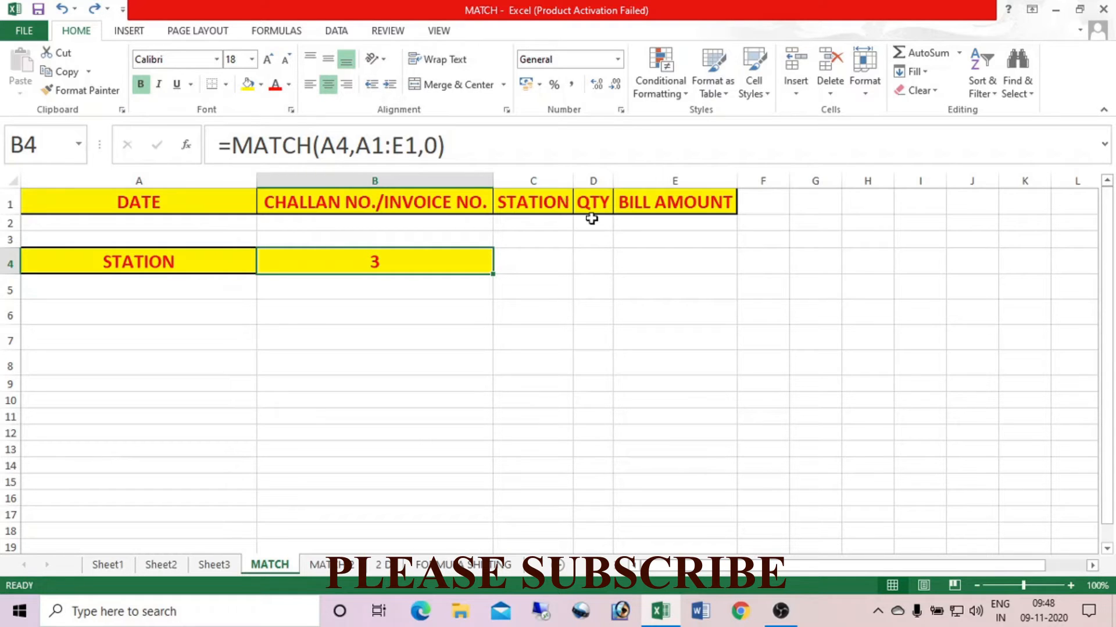
drag(195, 198, 671, 208)
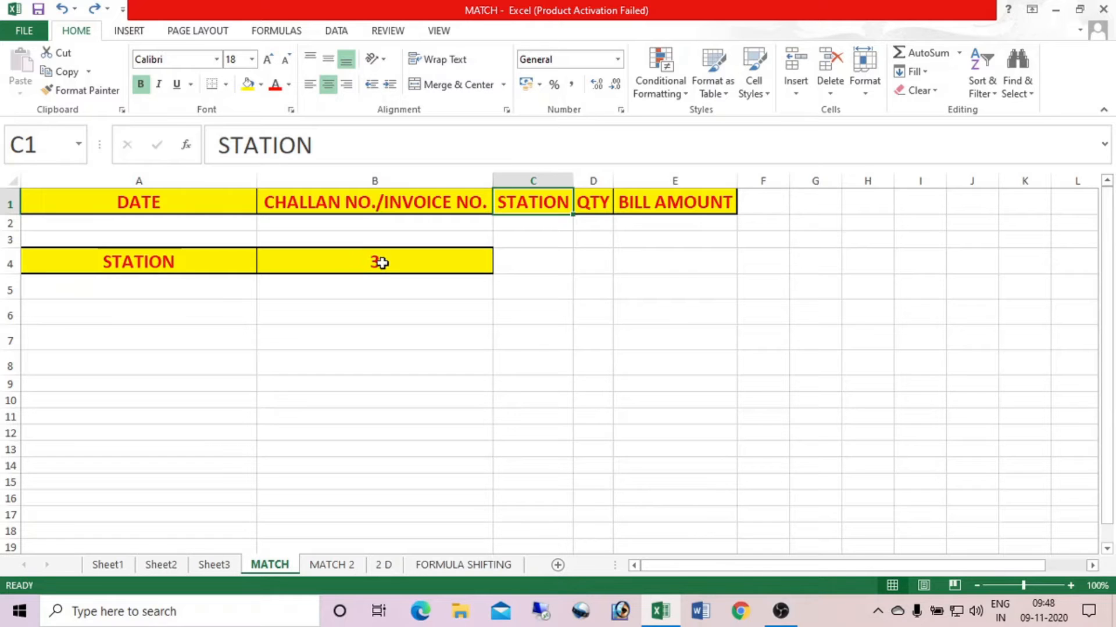
click(378, 262)
key(Delete)
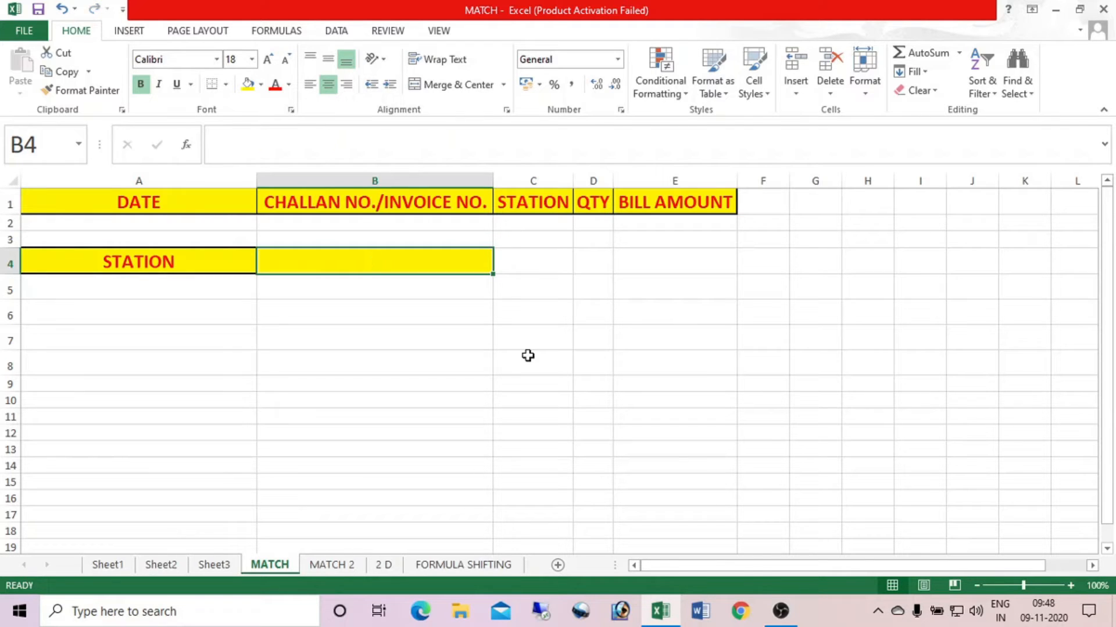
Enter =MATCH(A4,A1:E1,0) in B4 to find the exact position of the A4 heading within the header row.
text(=)
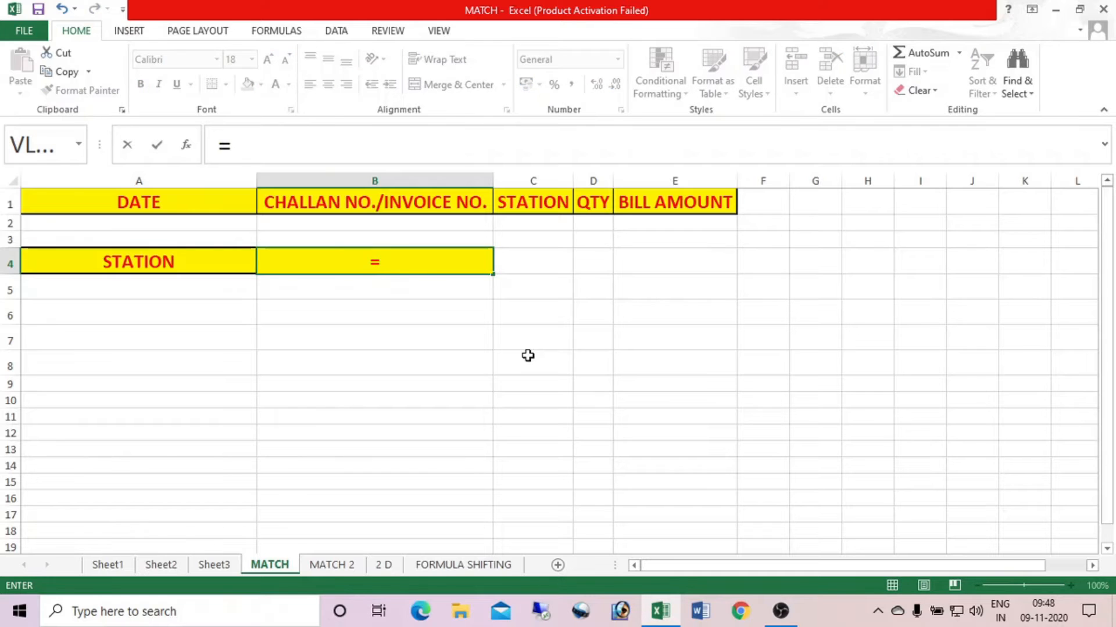
text(match)
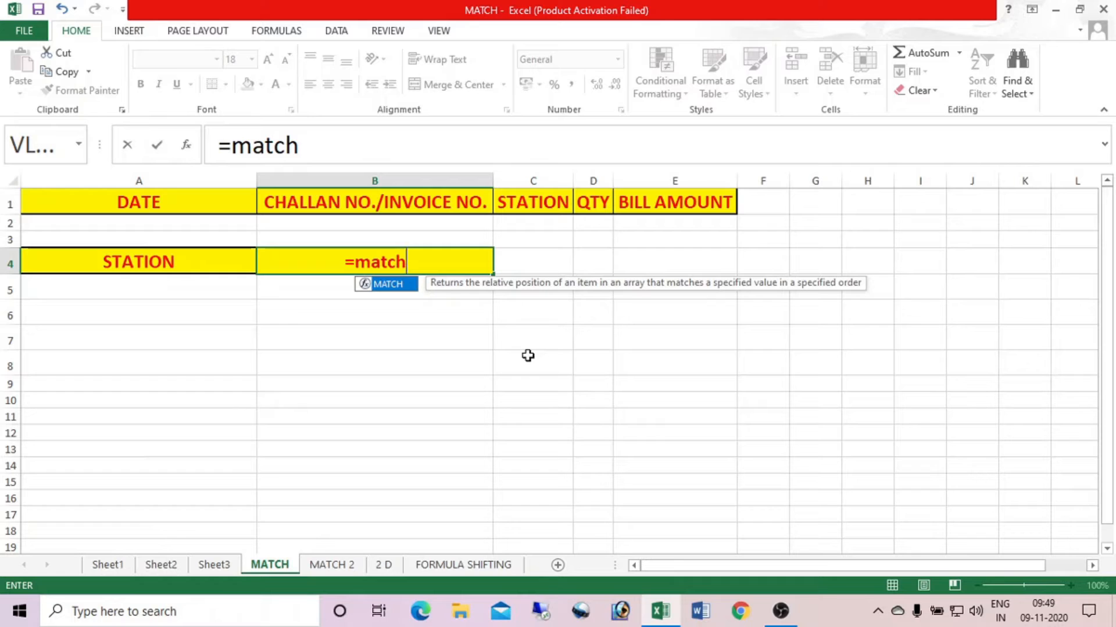
key(Tab)
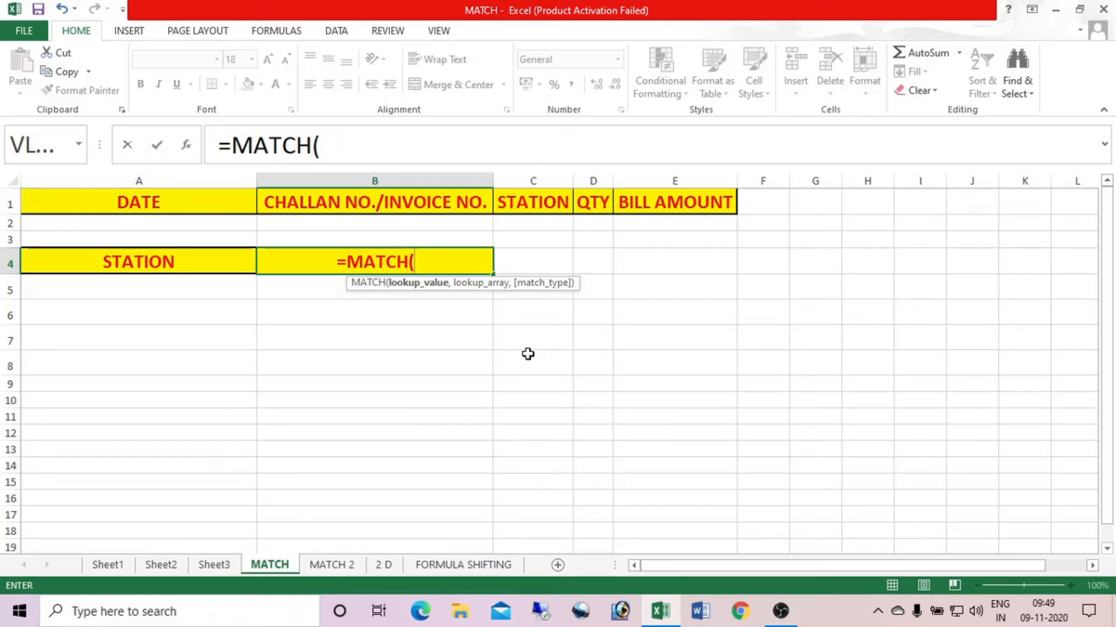
click(158, 261)
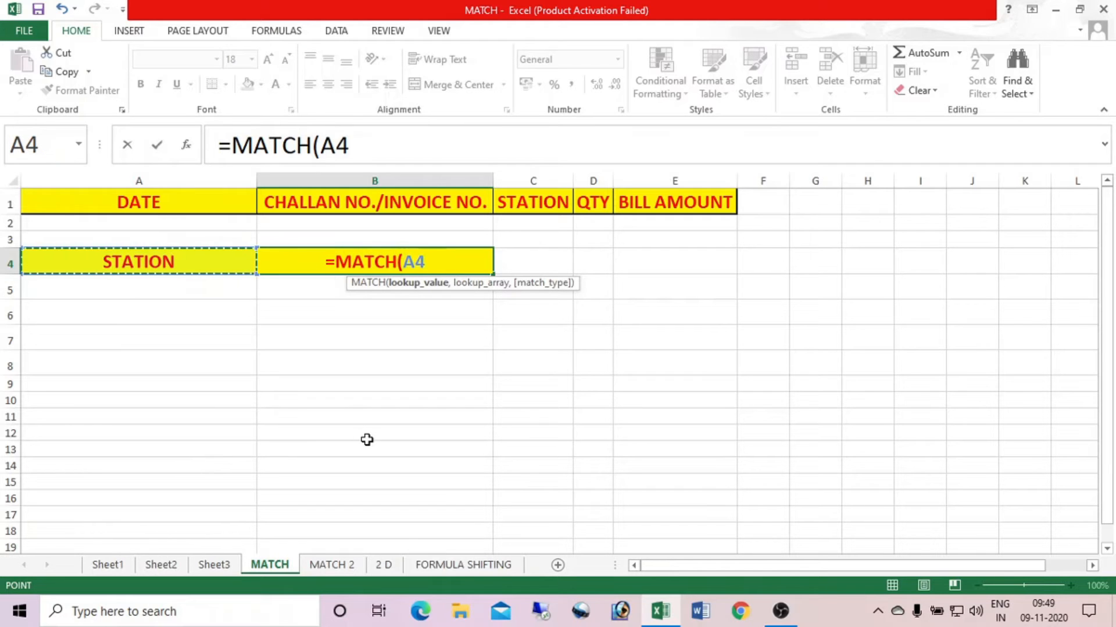
text(,)
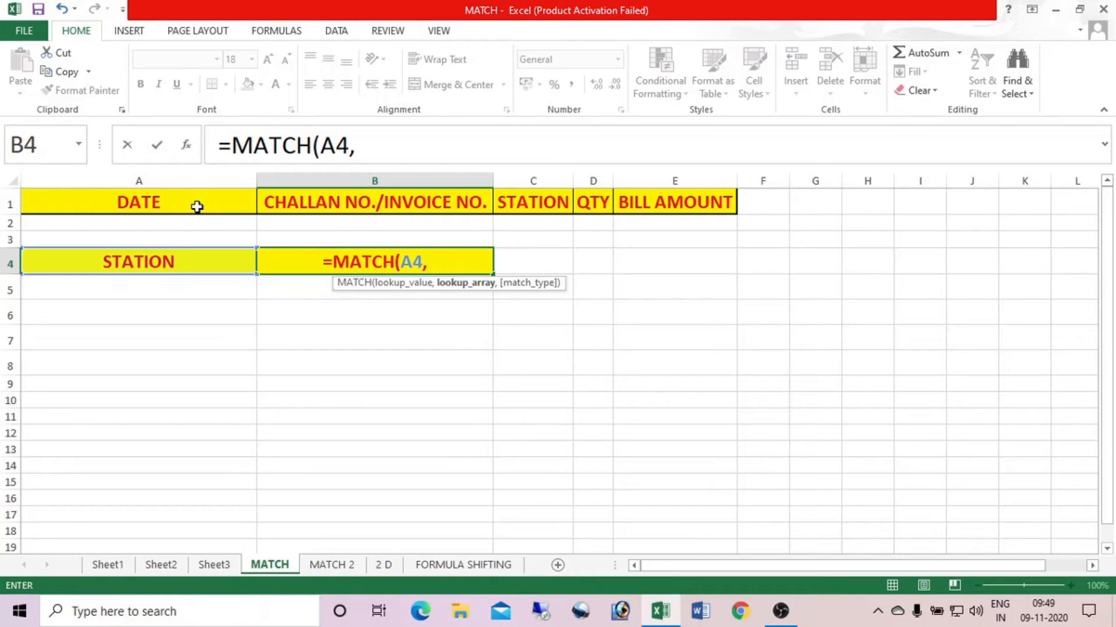
drag(197, 206, 628, 207)
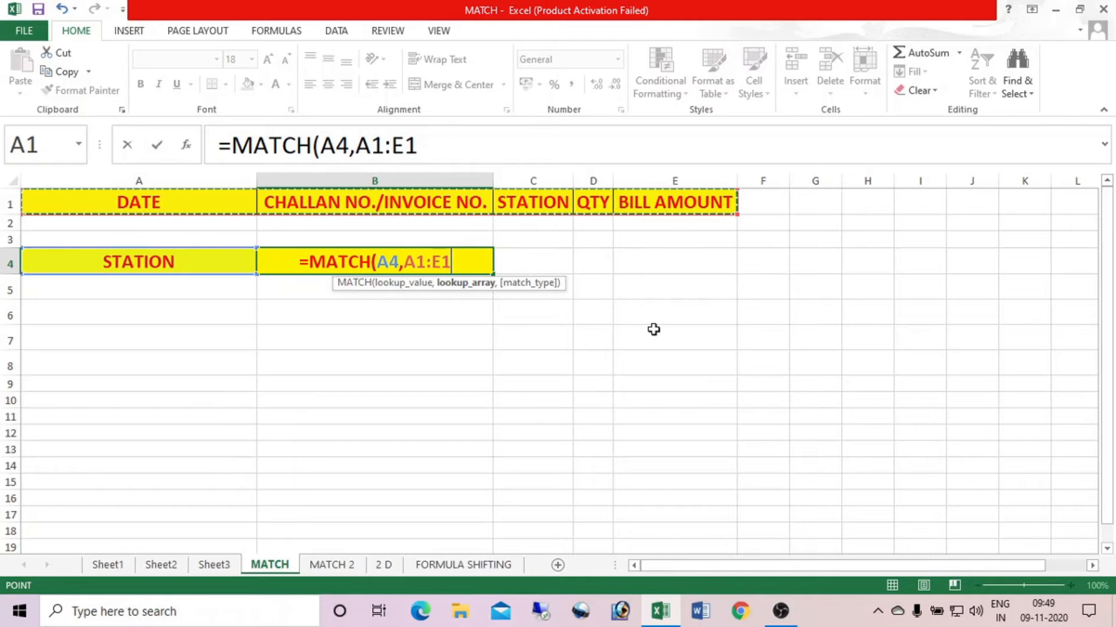
text(,)
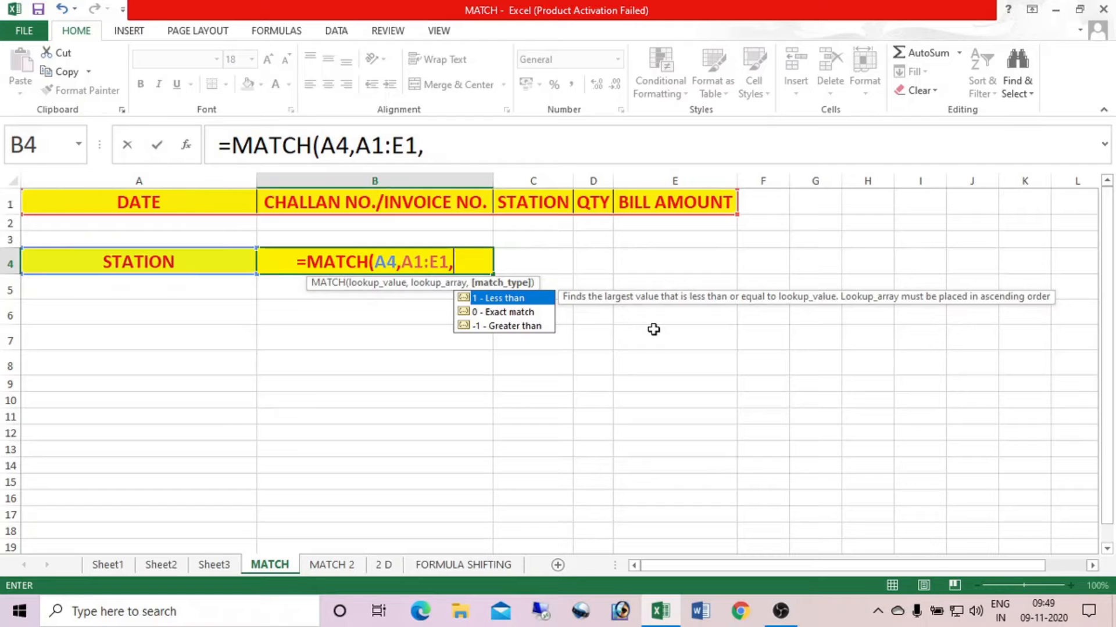
text(0))
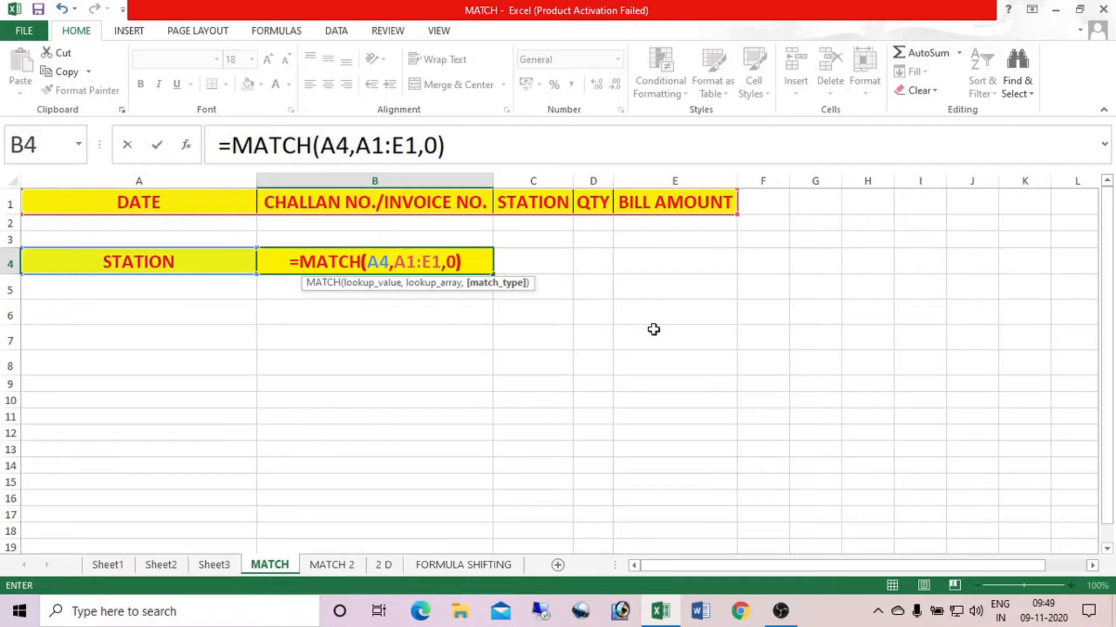
key(Return)
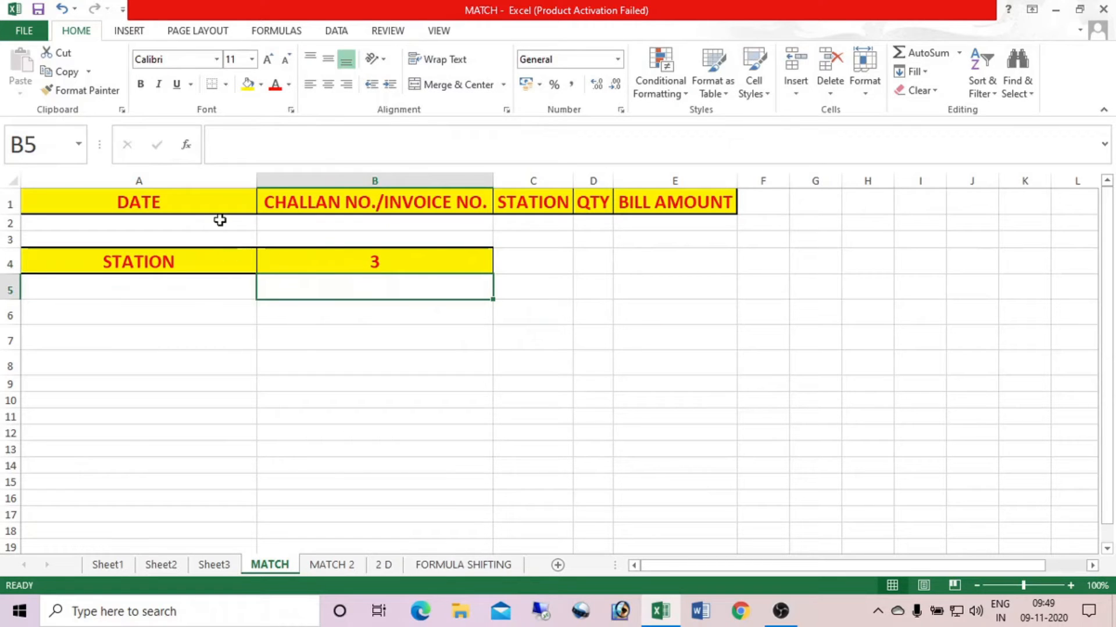
Check the MATCH formula against the header row by setting the A4 heading to DATE and back to STATION.
drag(219, 204, 628, 206)
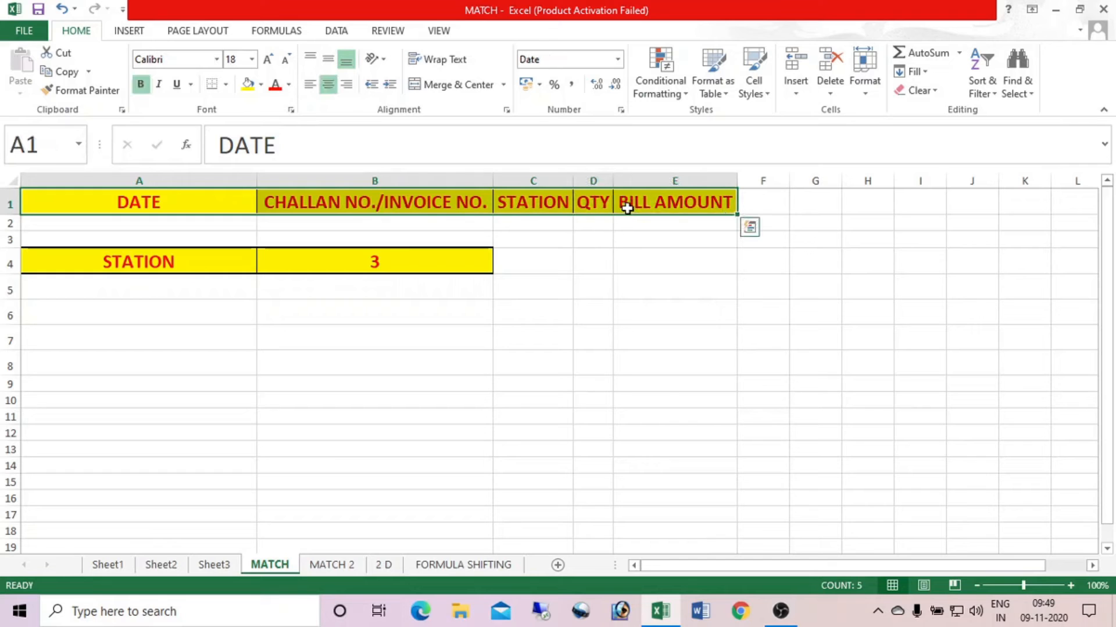
click(204, 266)
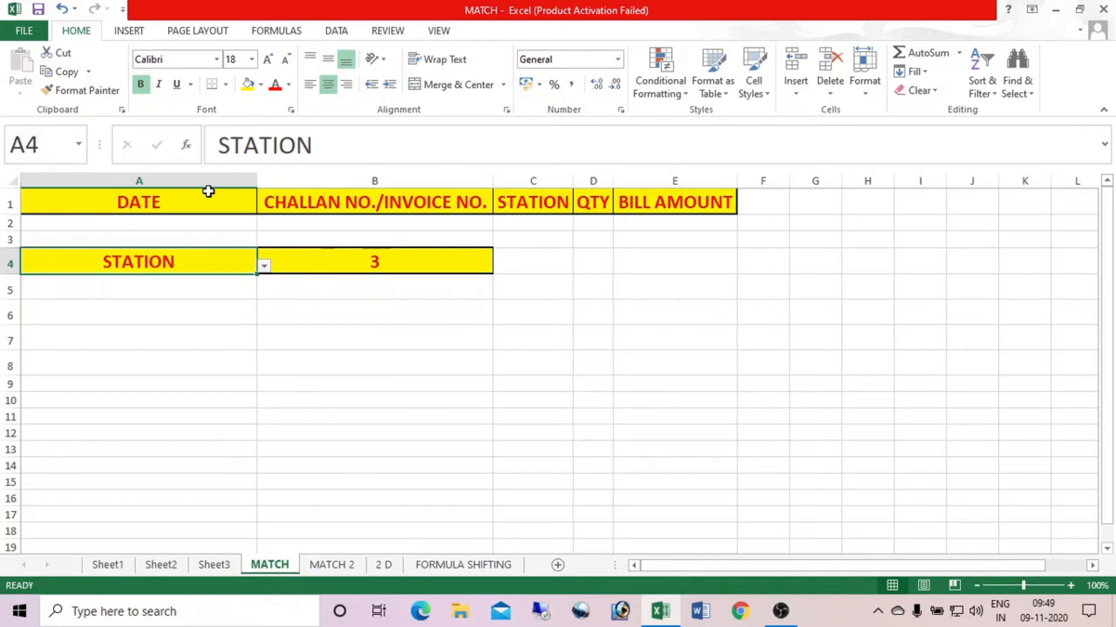
click(539, 207)
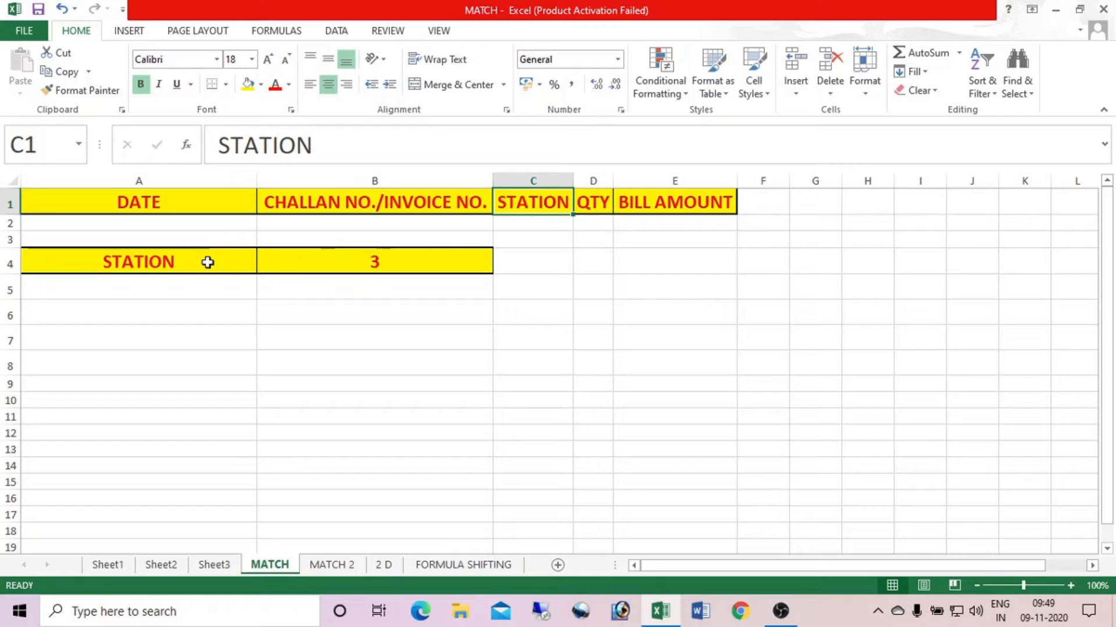
click(232, 261)
click(264, 266)
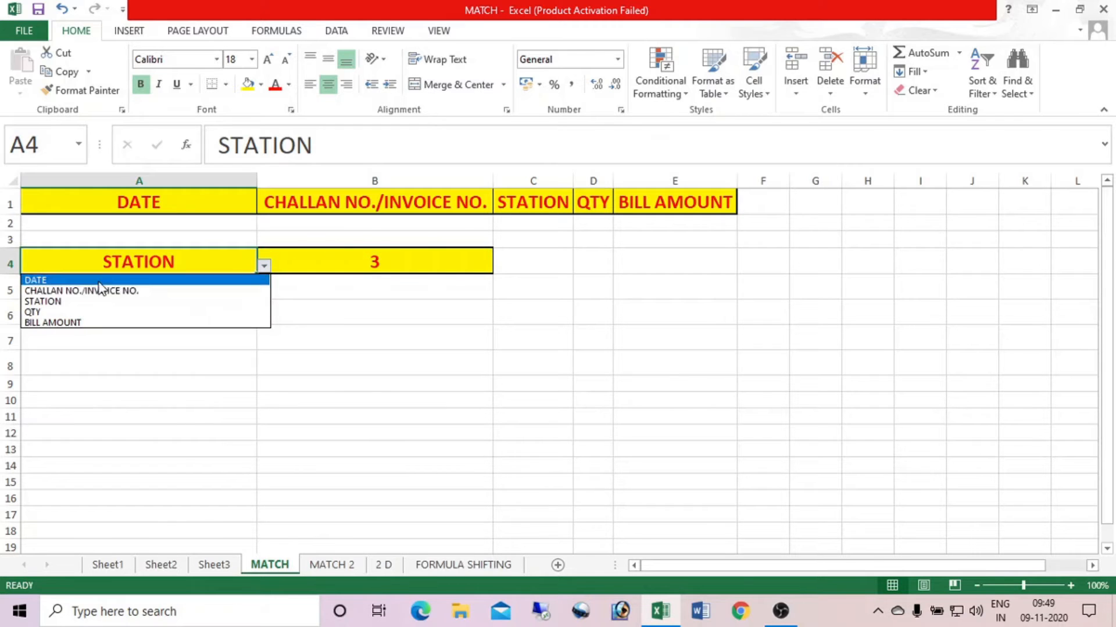
click(206, 280)
click(264, 266)
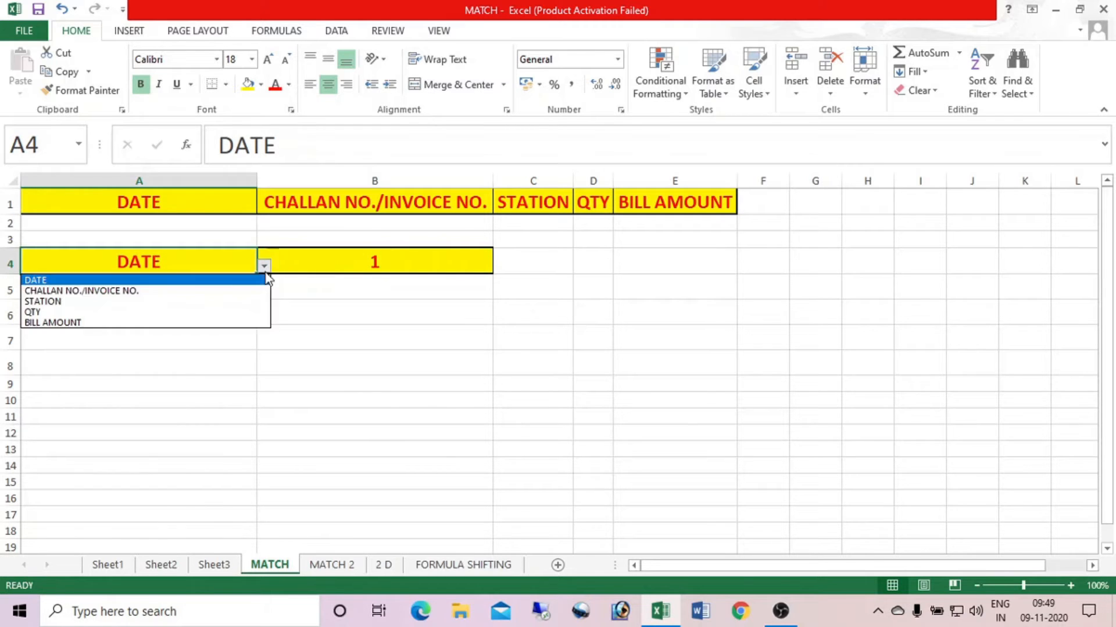
click(116, 302)
click(264, 267)
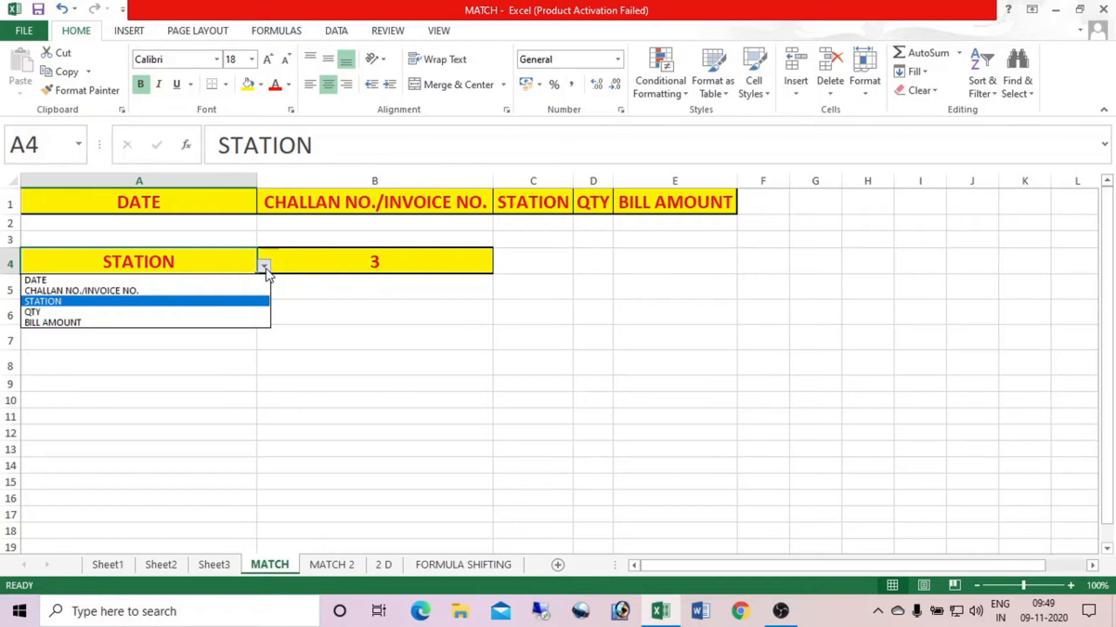
click(229, 303)
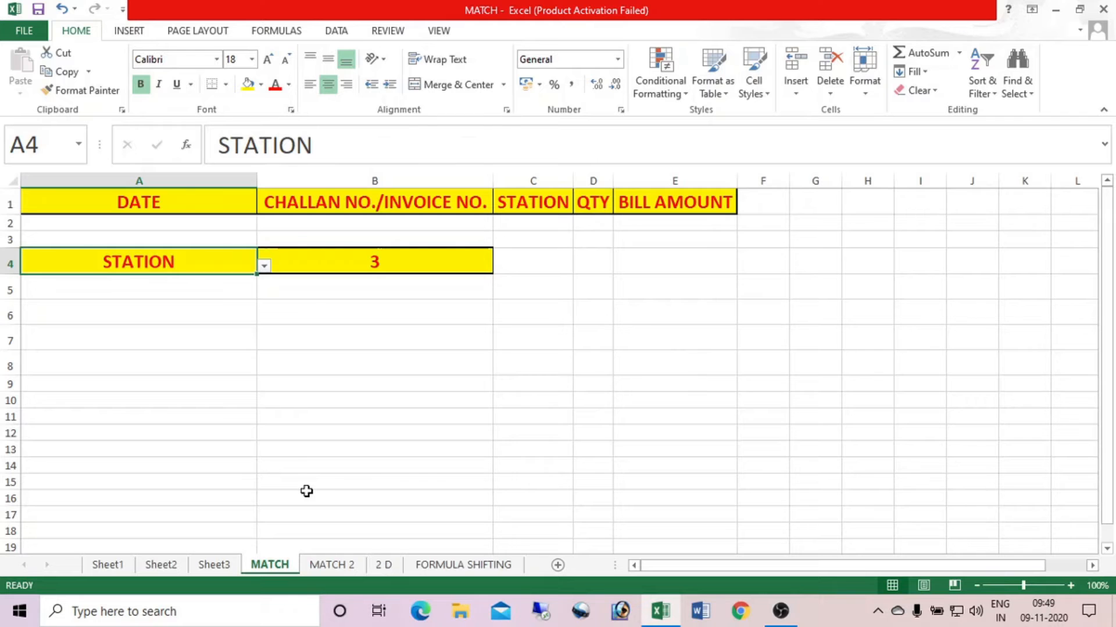
On the MATCH 2 sheet, examine the lookup date in C1, the MATCH formula in C2 and the date list in column A.
click(333, 565)
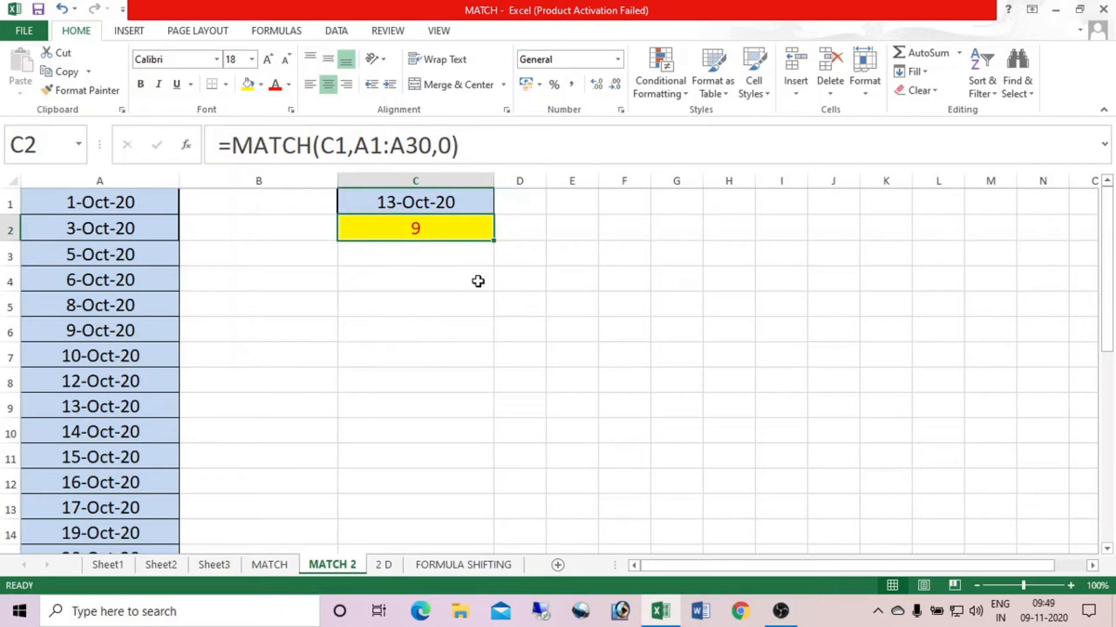
click(427, 202)
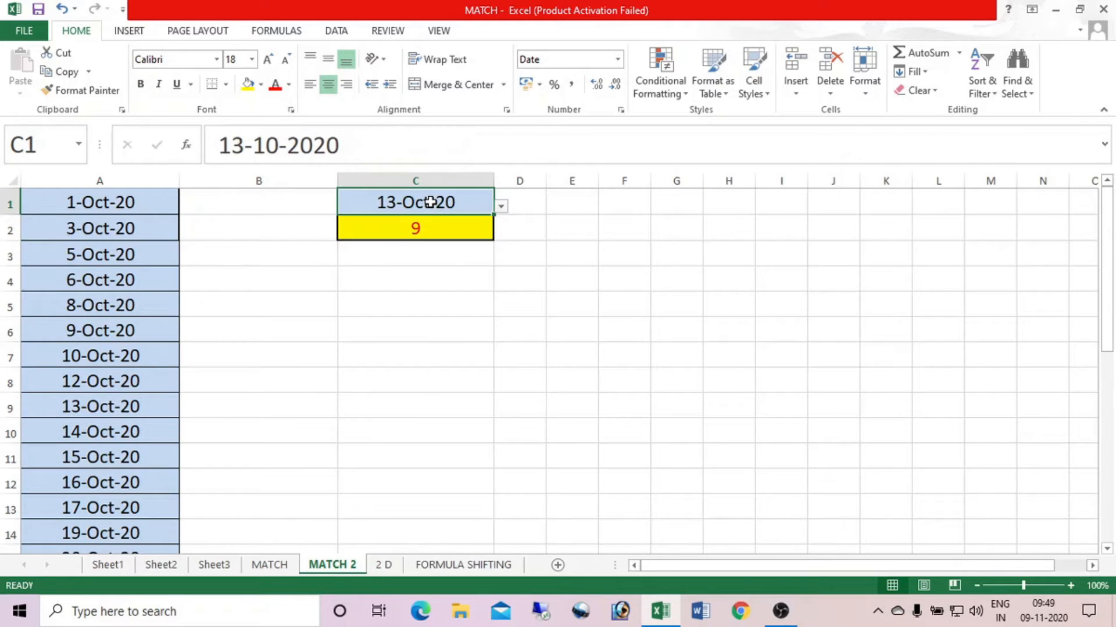
click(429, 232)
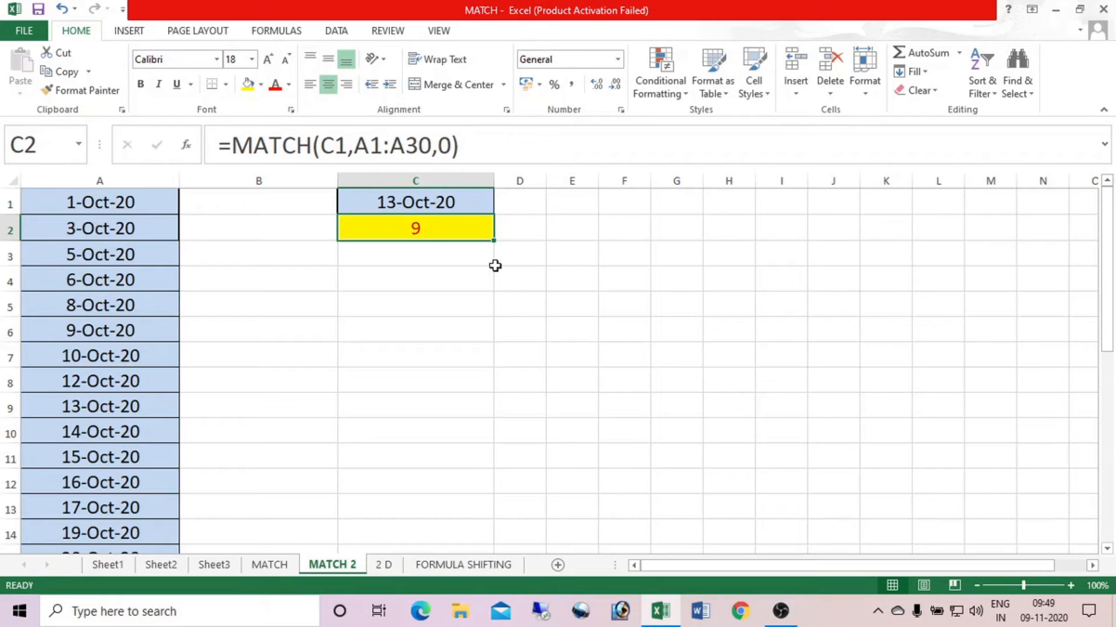
click(115, 201)
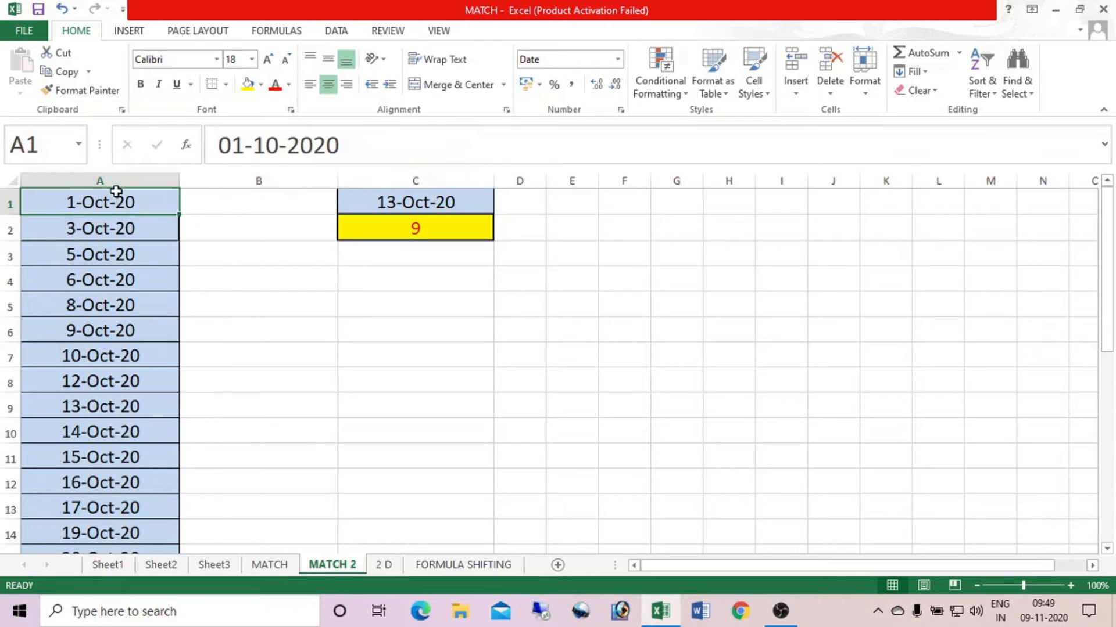
click(116, 183)
Try the MATCH formula with different lookup dates by setting C1 to 16-Oct-20, 21-Oct-20 and 5-Oct-20 in turn.
click(450, 205)
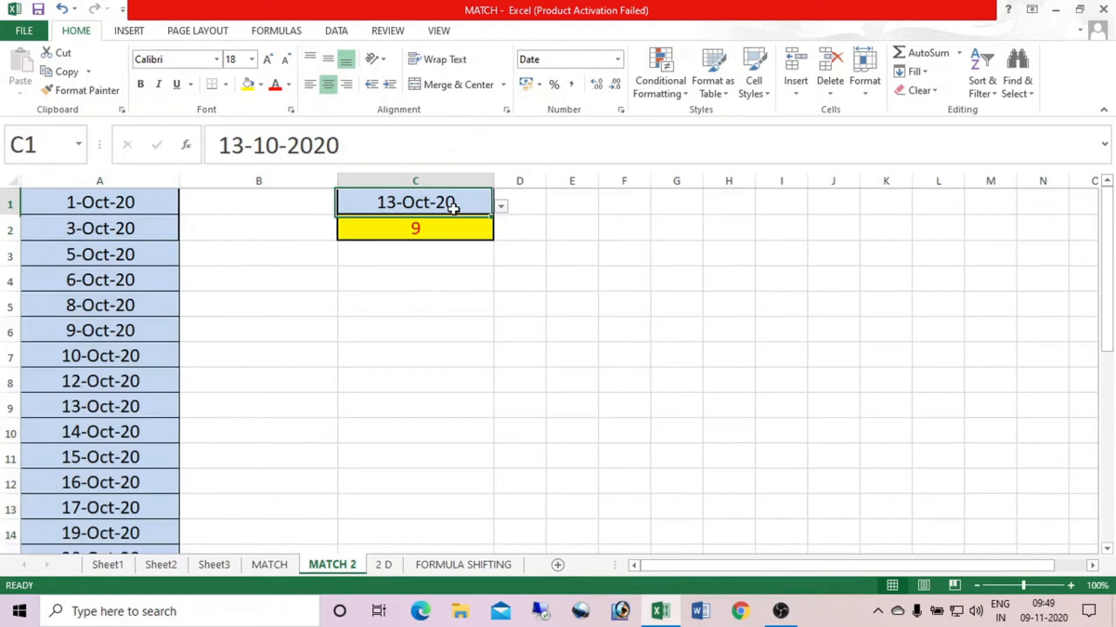
click(500, 206)
click(407, 253)
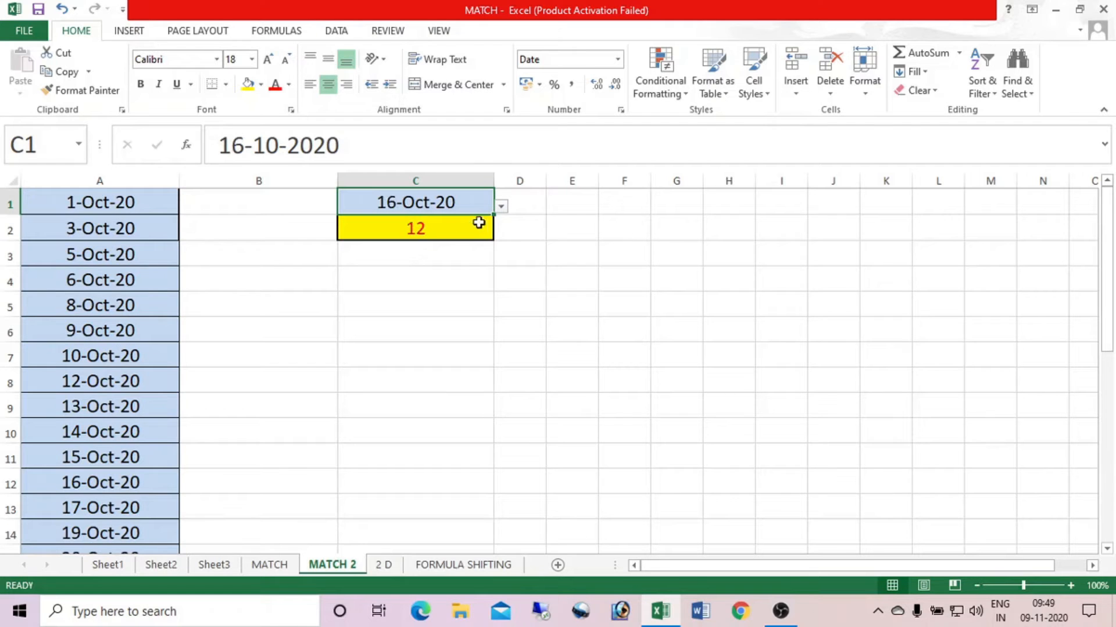
click(501, 207)
click(389, 268)
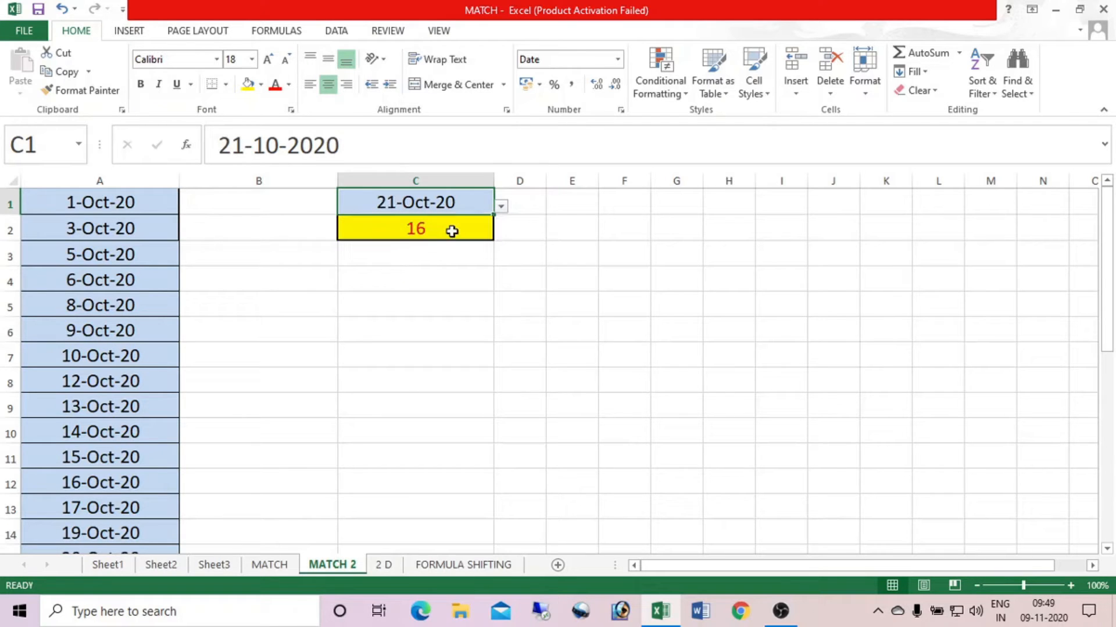
click(500, 206)
scroll(488, 261, up, 5)
click(348, 243)
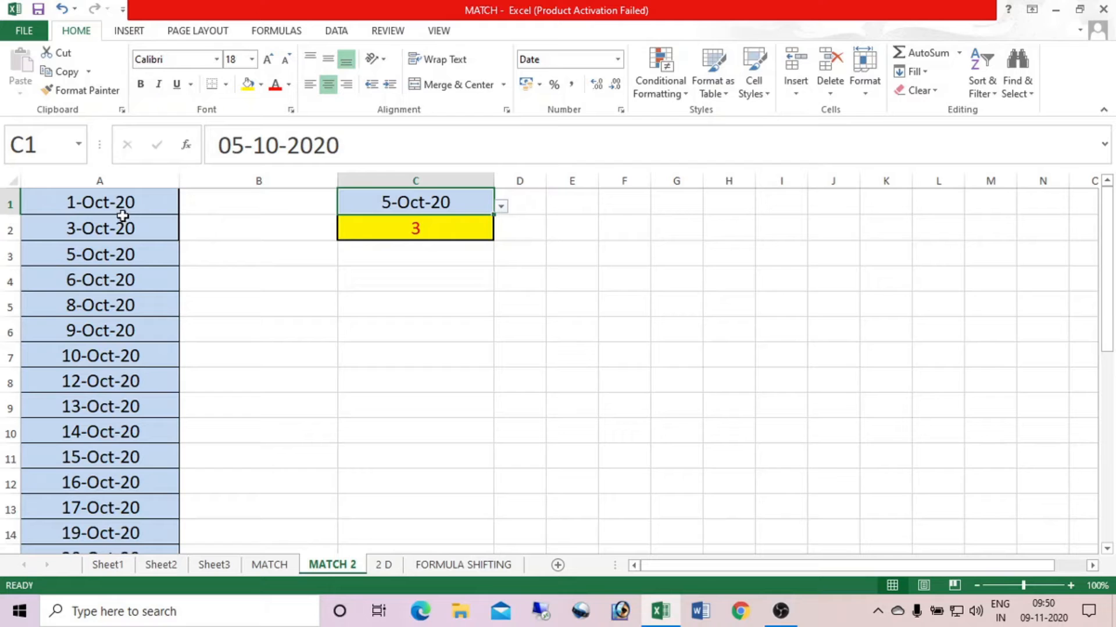
Clear C2 and enter =MATCH(C1,A1:A30,0) there to find the exact position of the C1 date in the column A list.
click(407, 231)
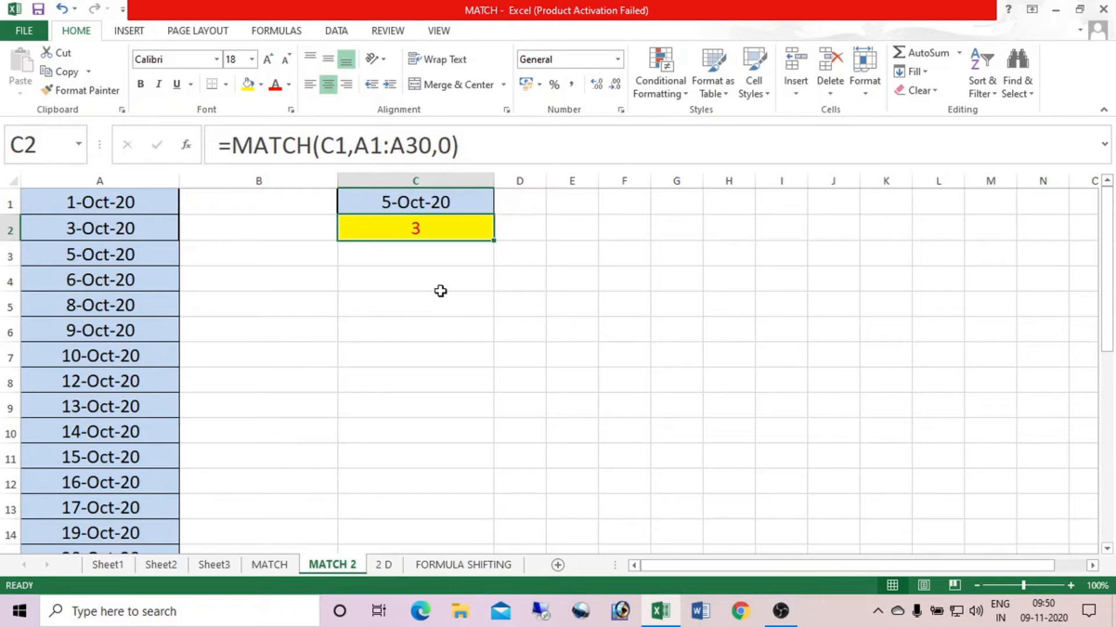
key(Delete)
text(=)
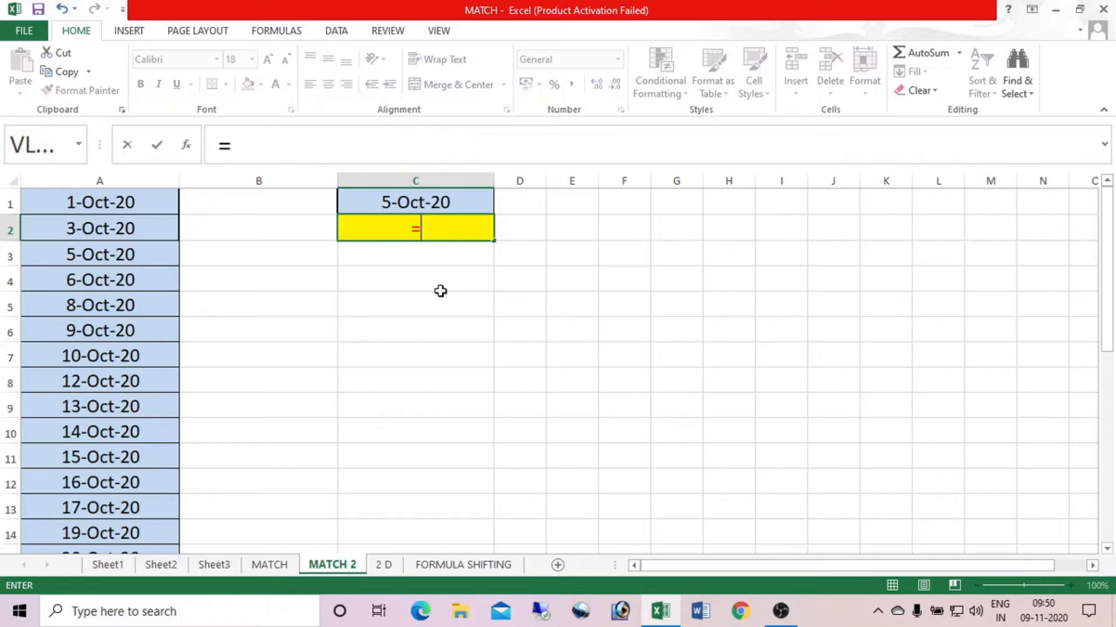
text(MATCH)
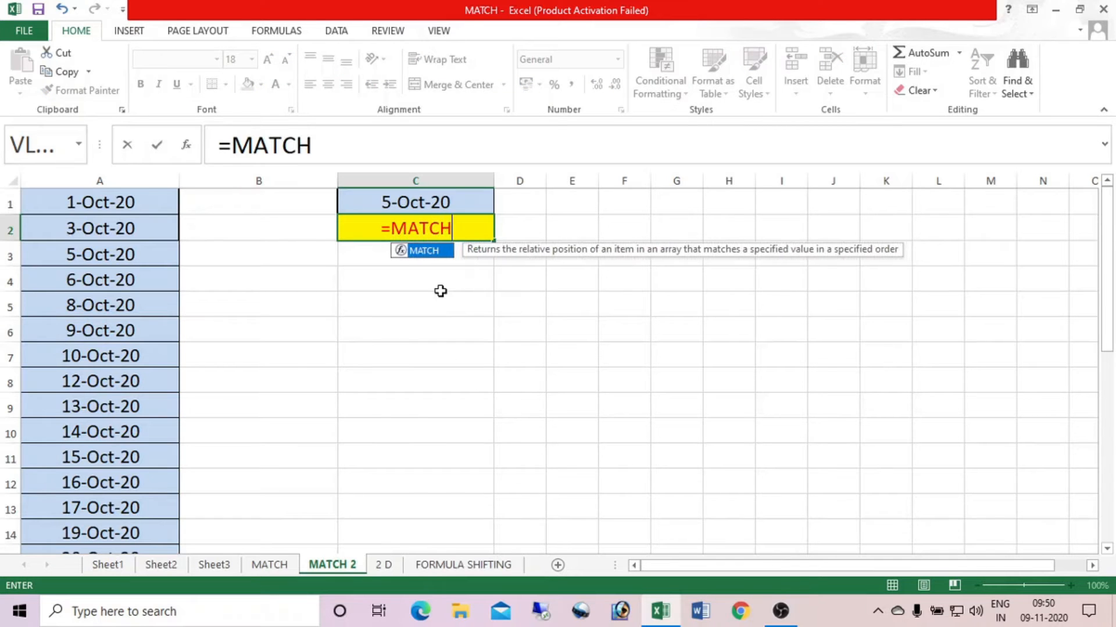
text(()
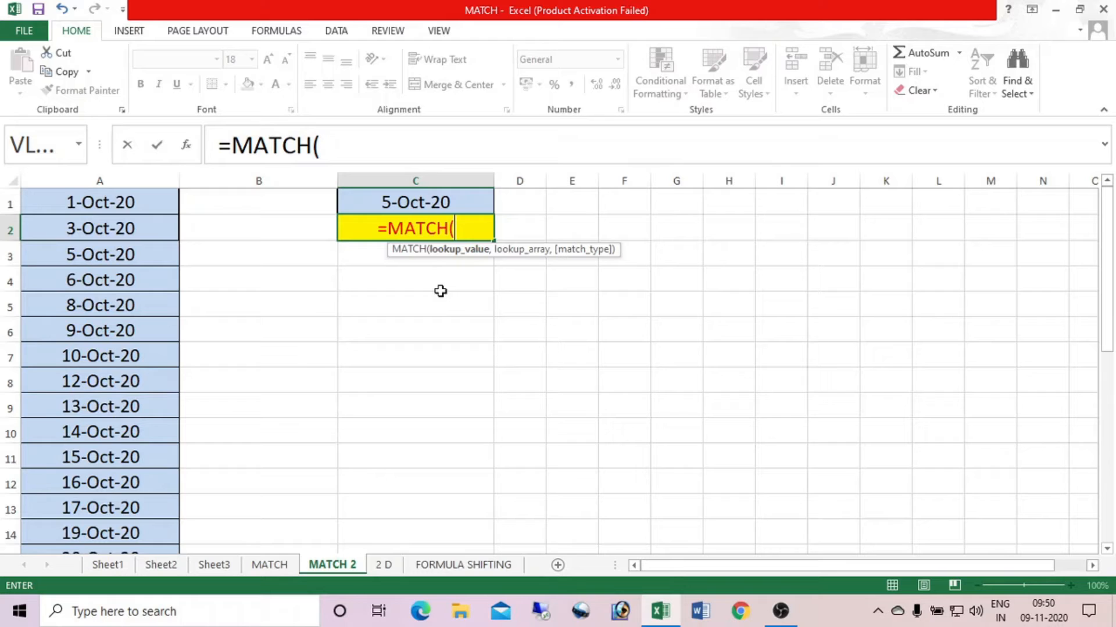
click(410, 211)
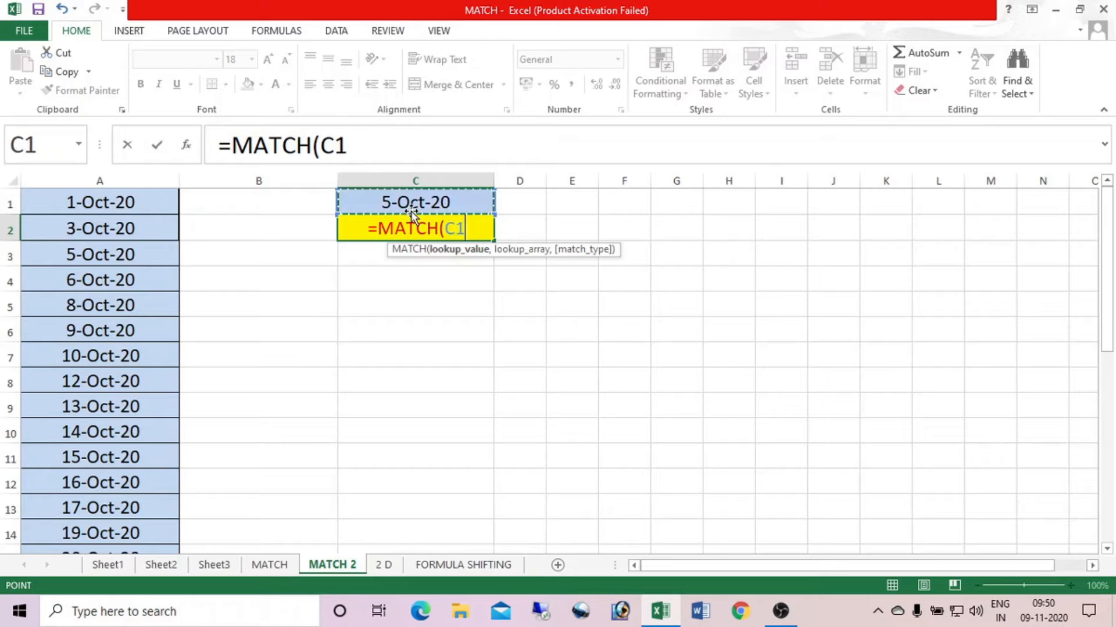
text(,)
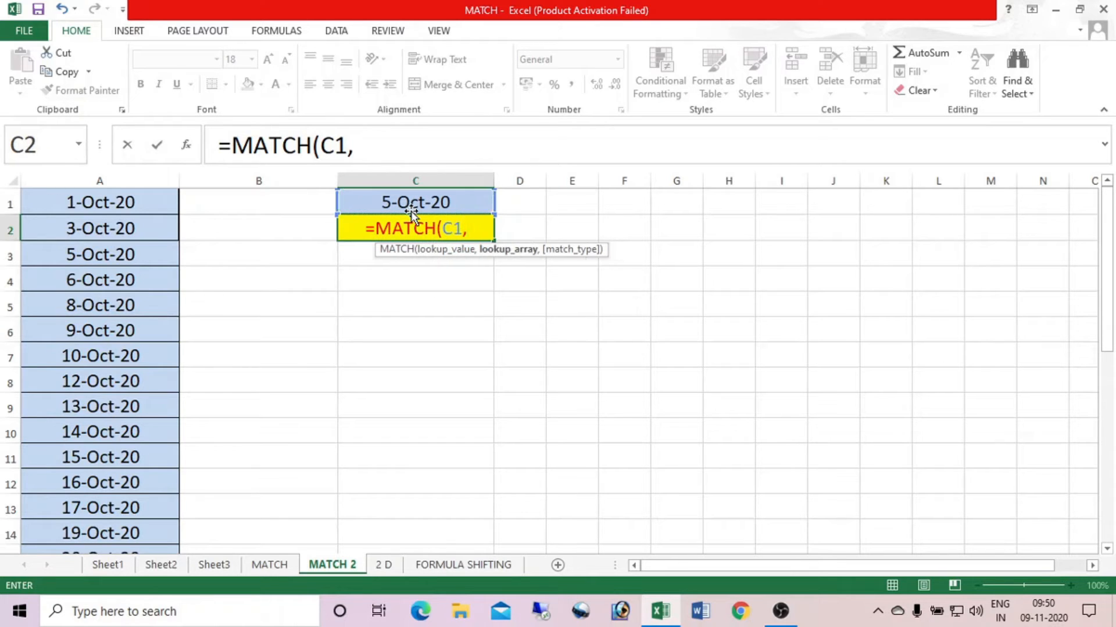
click(116, 198)
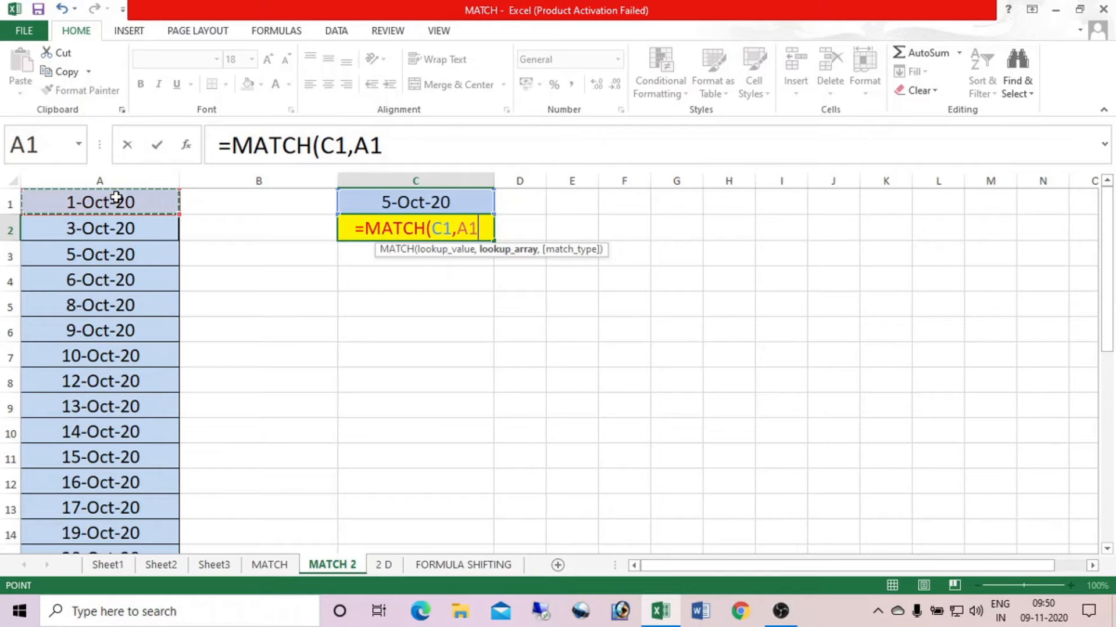
key(ctrl+shift+Down)
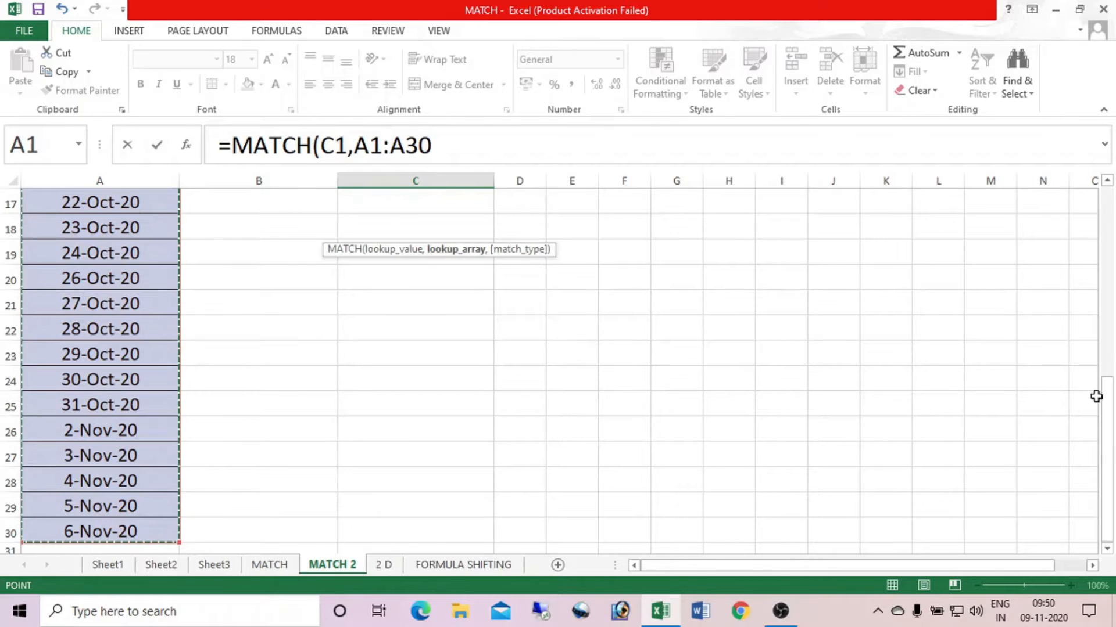
drag(1105, 424, 1112, 183)
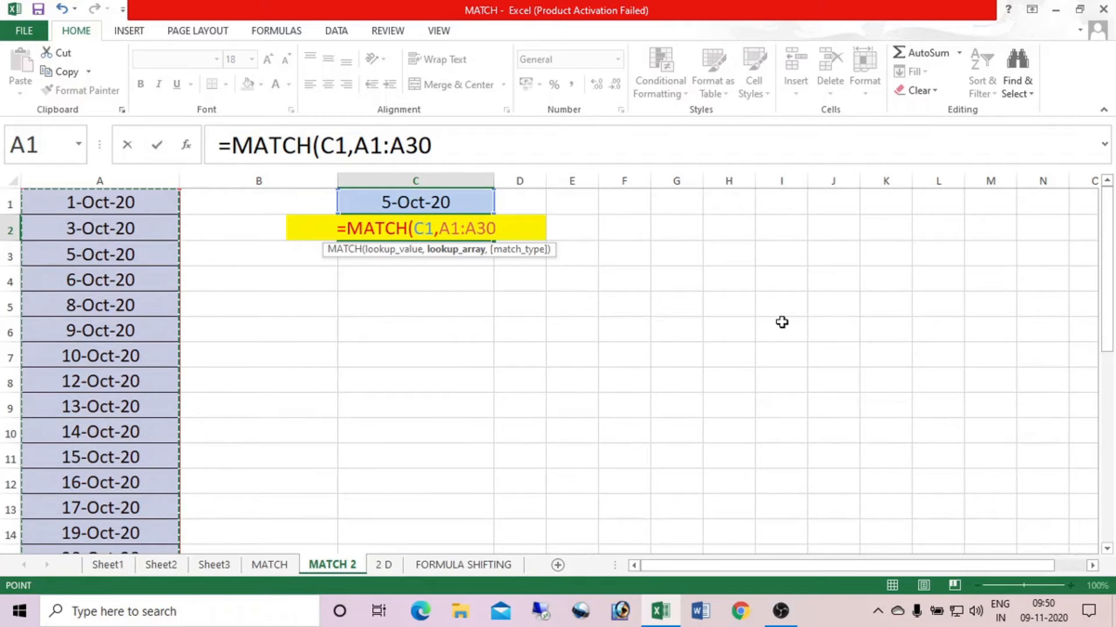
text(,)
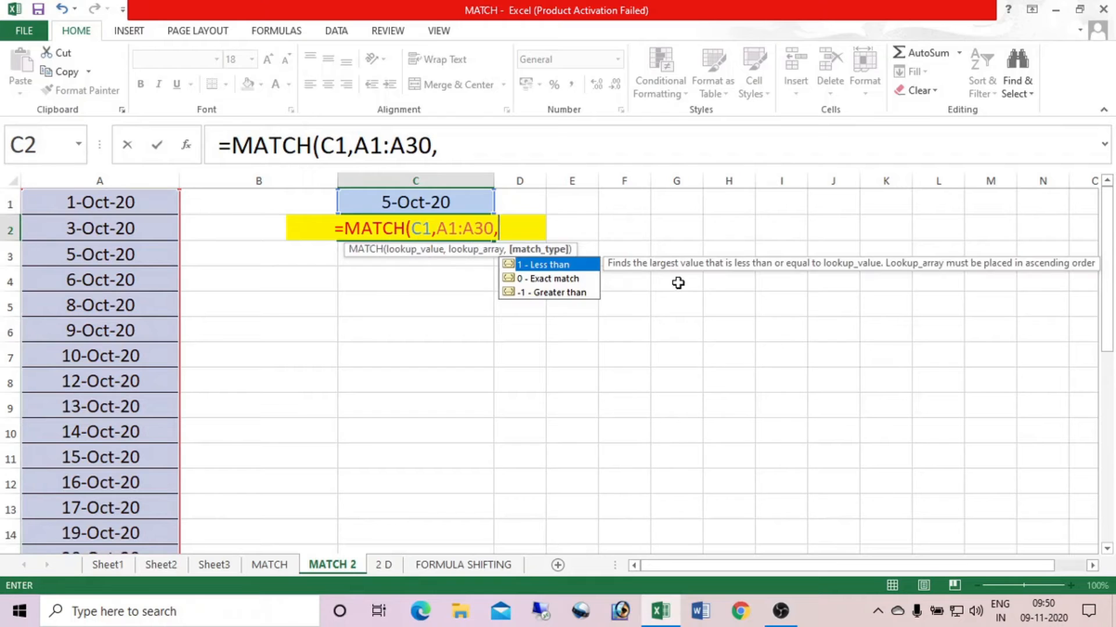
text(0))
key(Return)
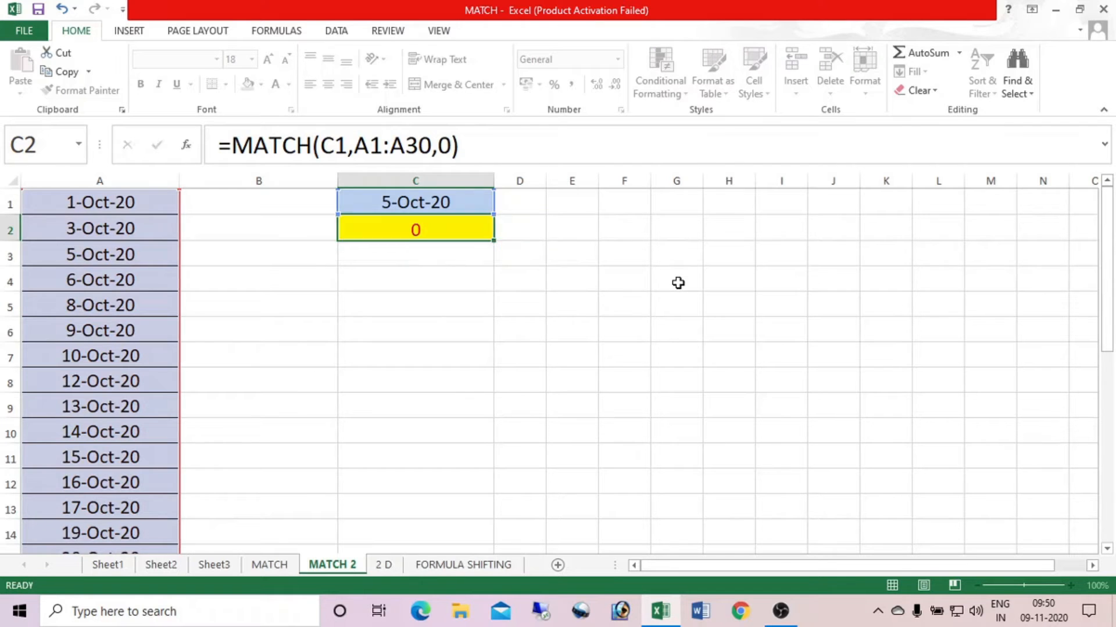
Set the lookup date in C1 to 10-Oct-20 to check the re-entered MATCH formula.
click(465, 202)
click(502, 208)
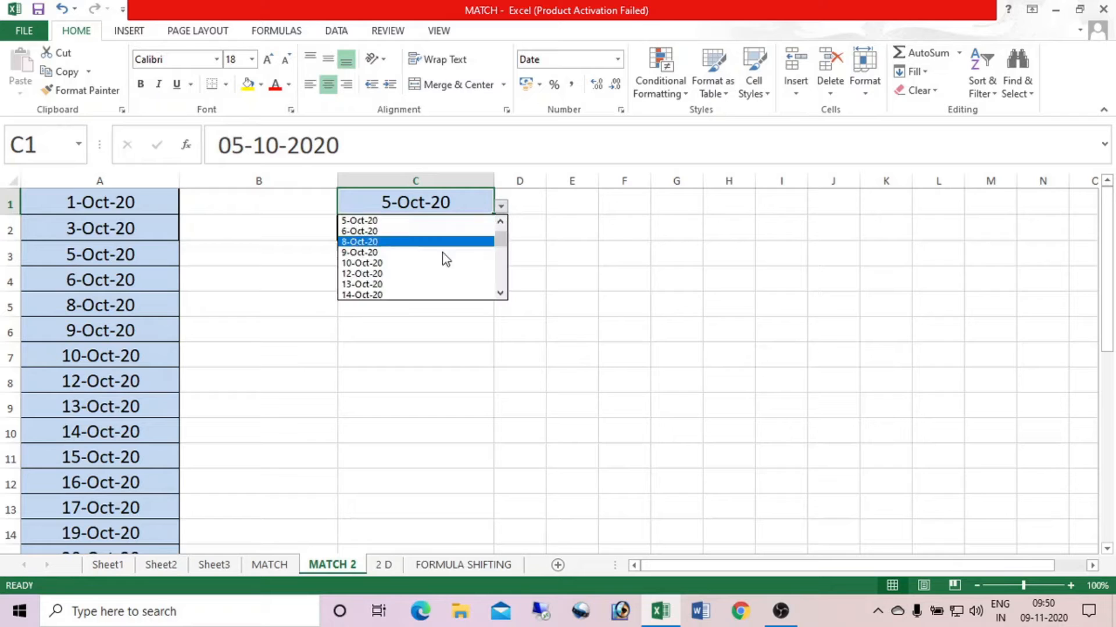
click(395, 264)
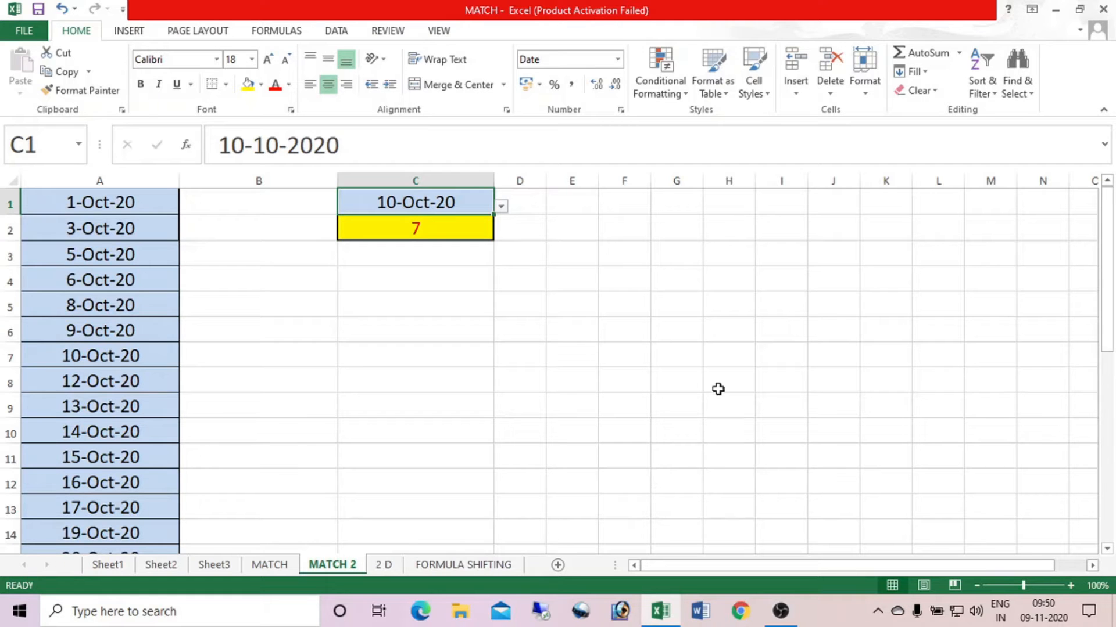
On the FORMULA SHIFTING sheet, clear the existing position results from A7:E15 below the second header row.
click(490, 565)
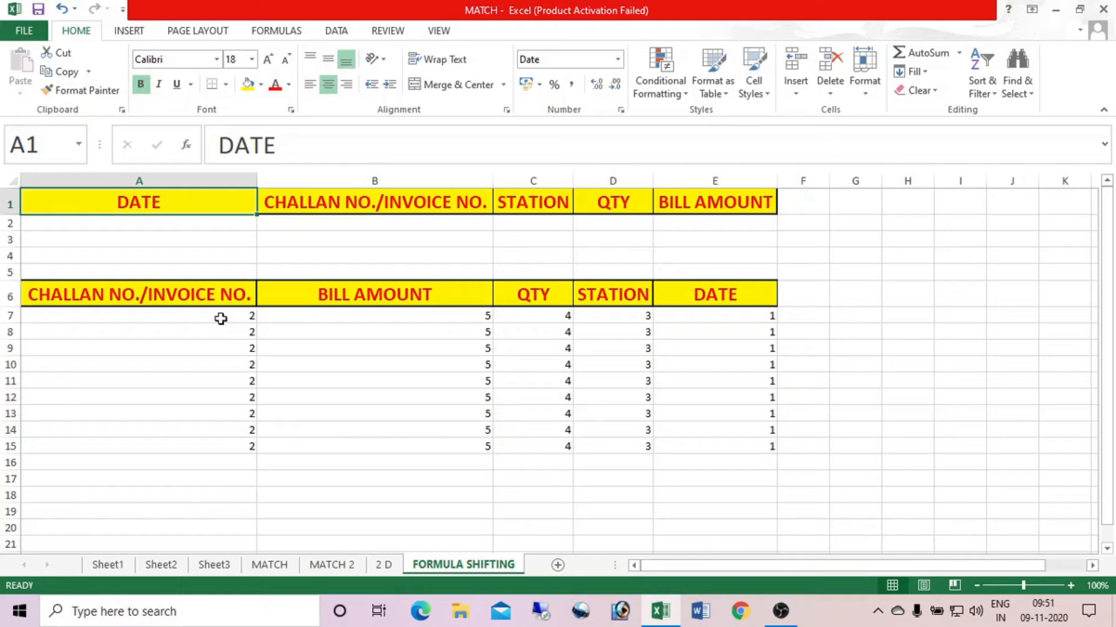
drag(221, 319, 683, 443)
key(Delete)
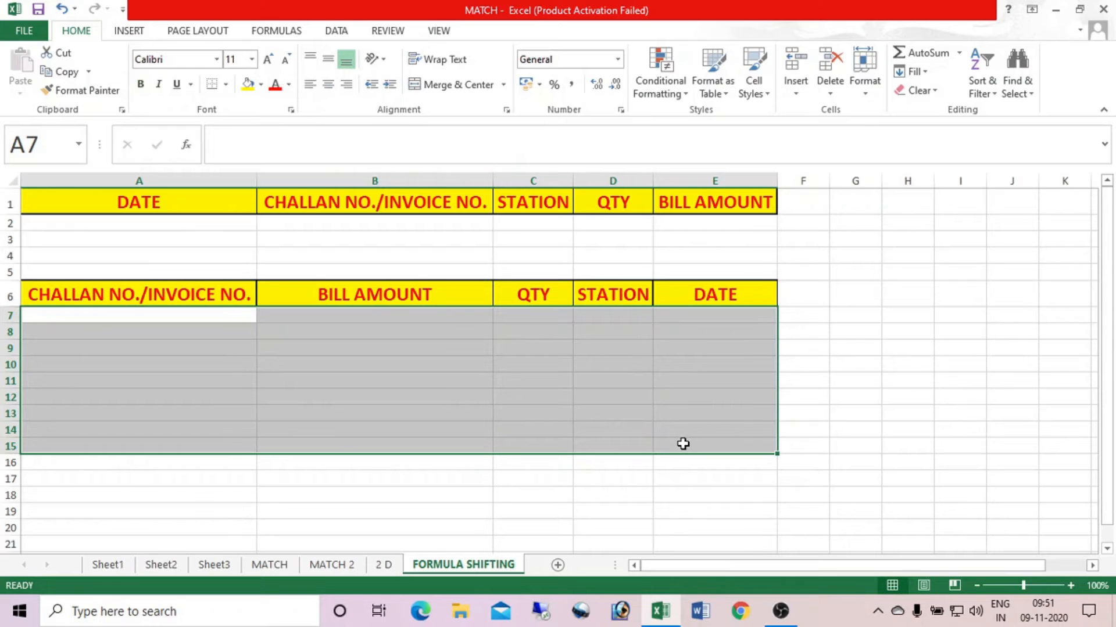
Compare the order of the column headings on Sheet1 with the rearranged headings on Sheet2.
click(117, 564)
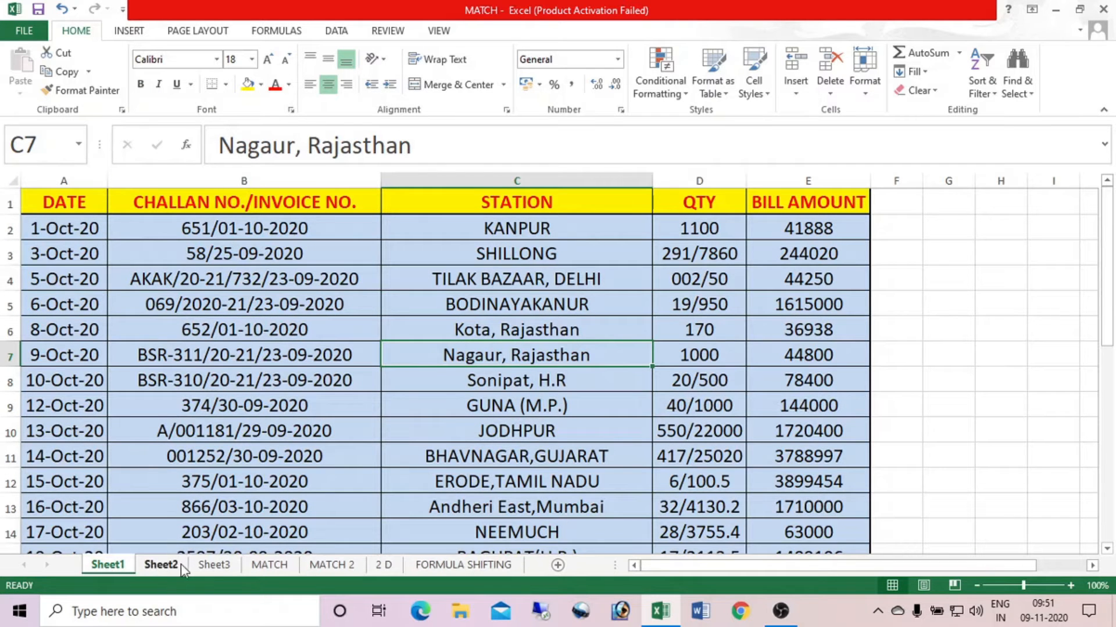
click(161, 565)
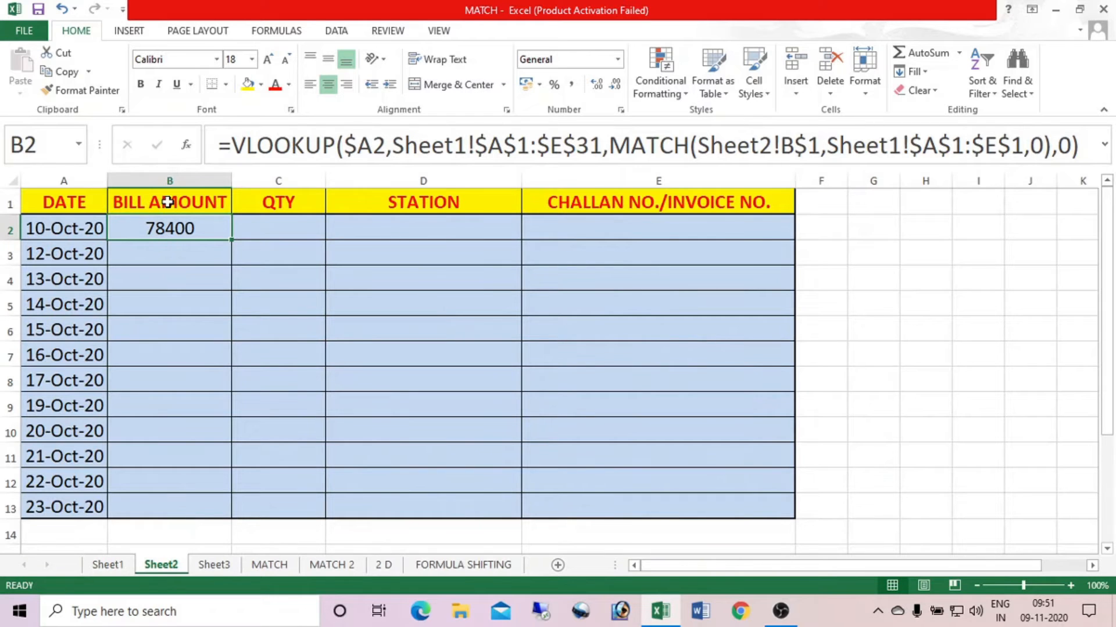
click(108, 564)
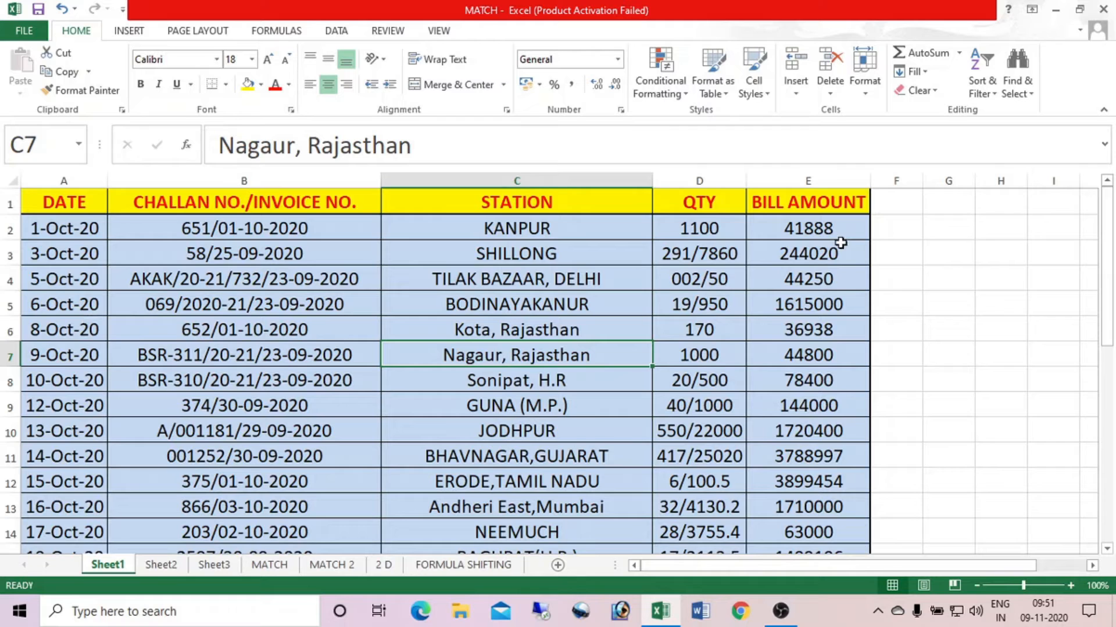
click(158, 564)
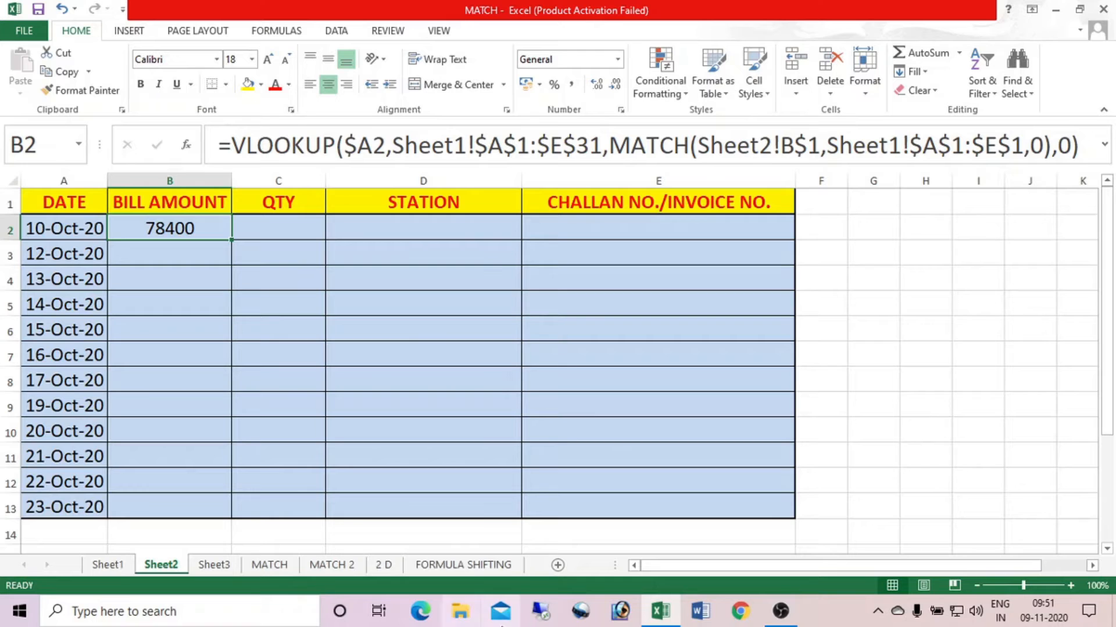
On the FORMULA SHIFTING sheet, enter =MATCH(A6,A1:E1,0) in A7 to locate the A6 heading within the first header row.
click(474, 567)
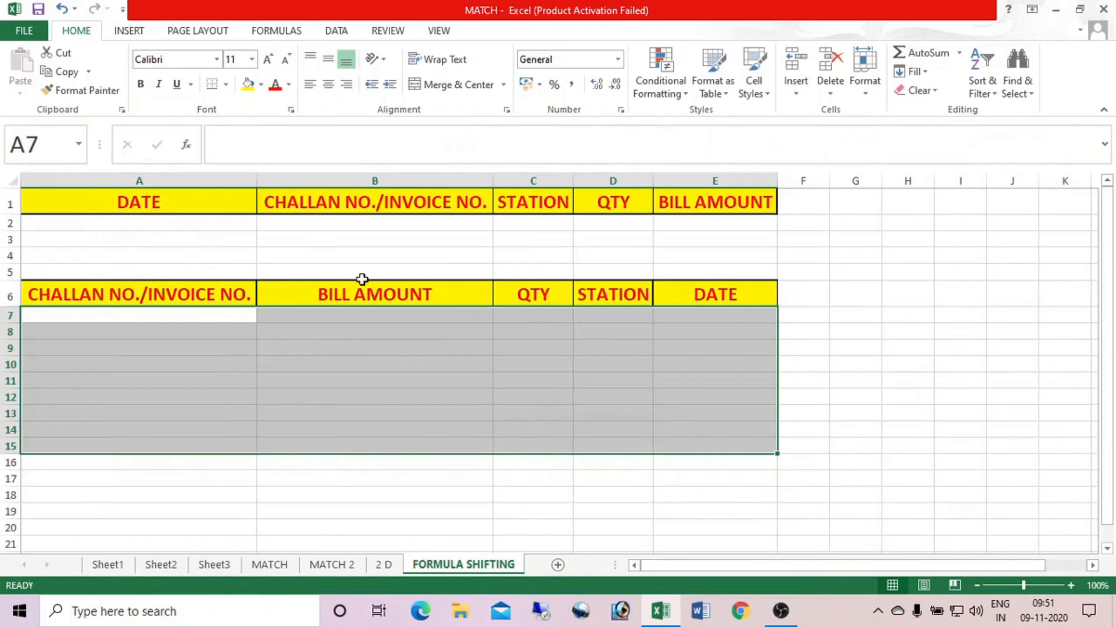
click(237, 318)
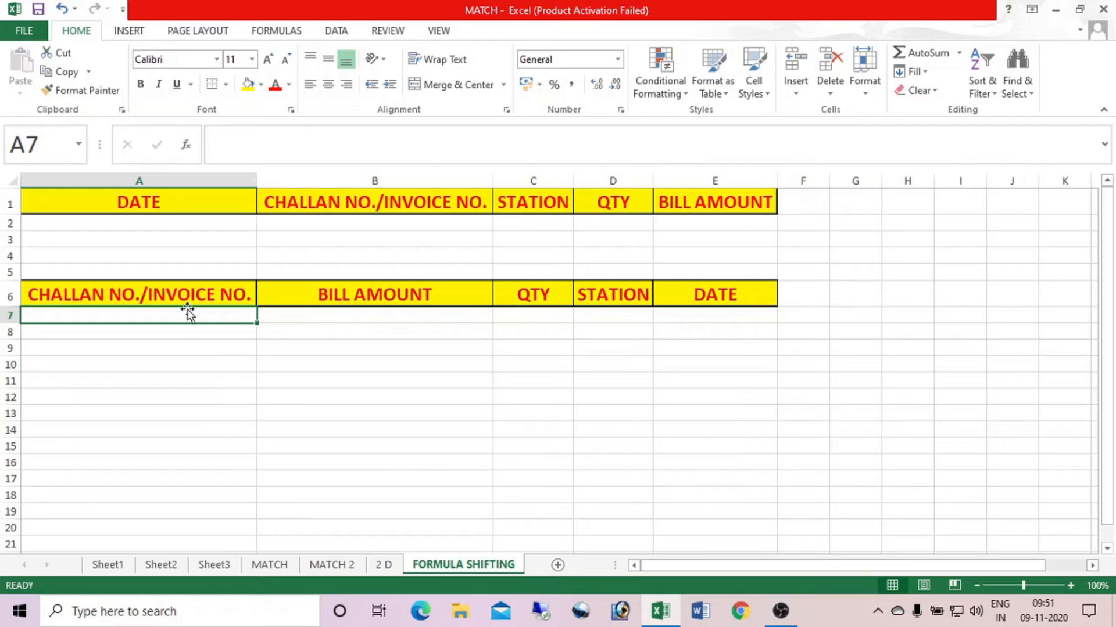
text(=MATCH)
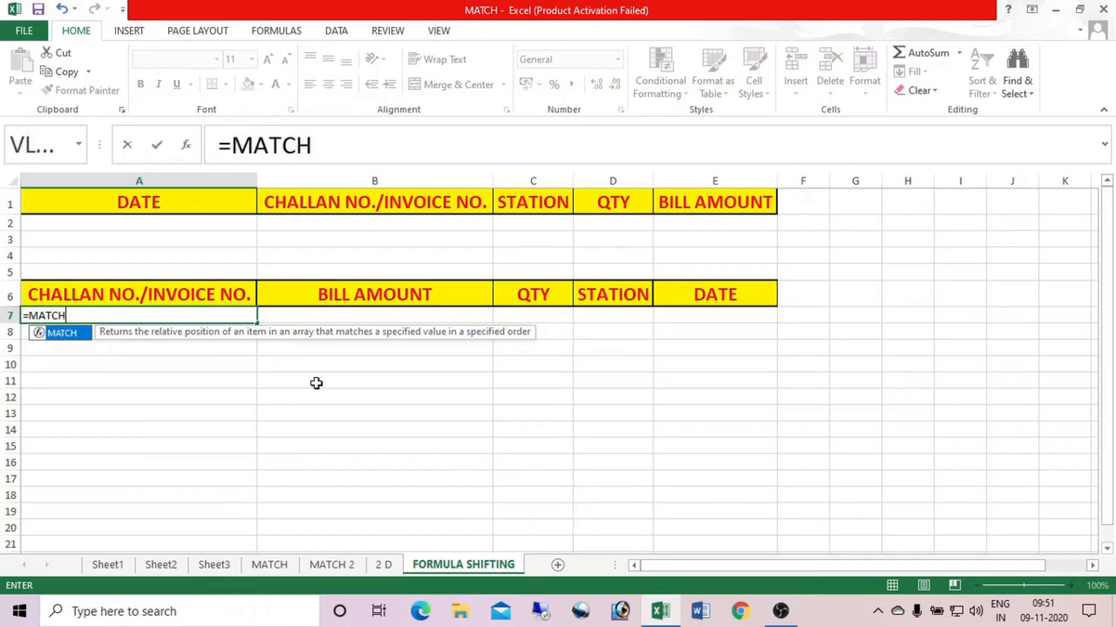
text(()
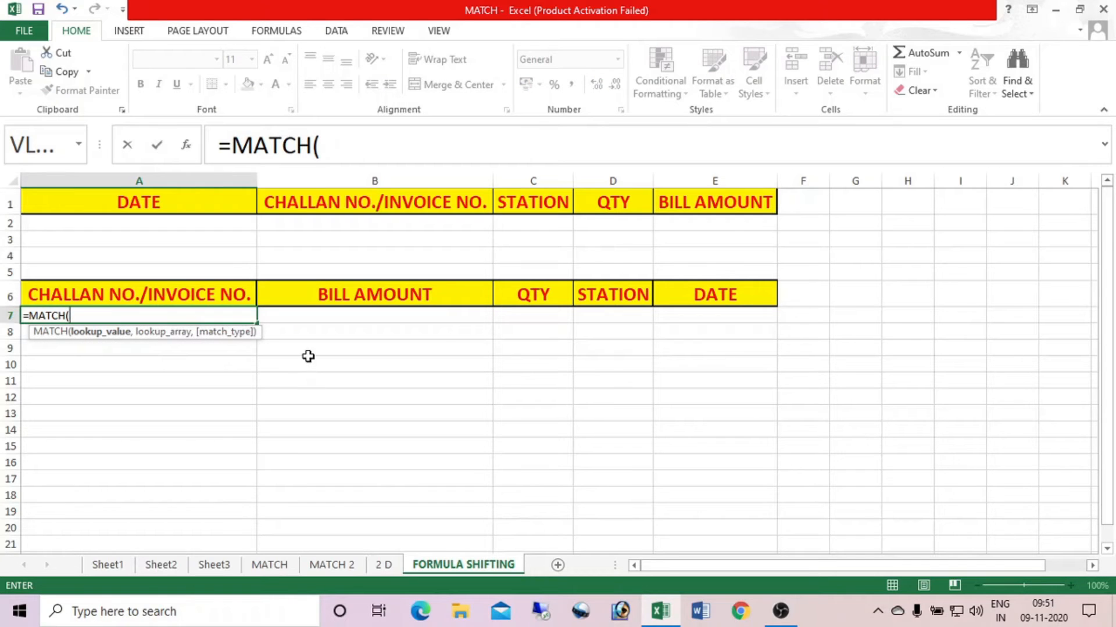
click(153, 293)
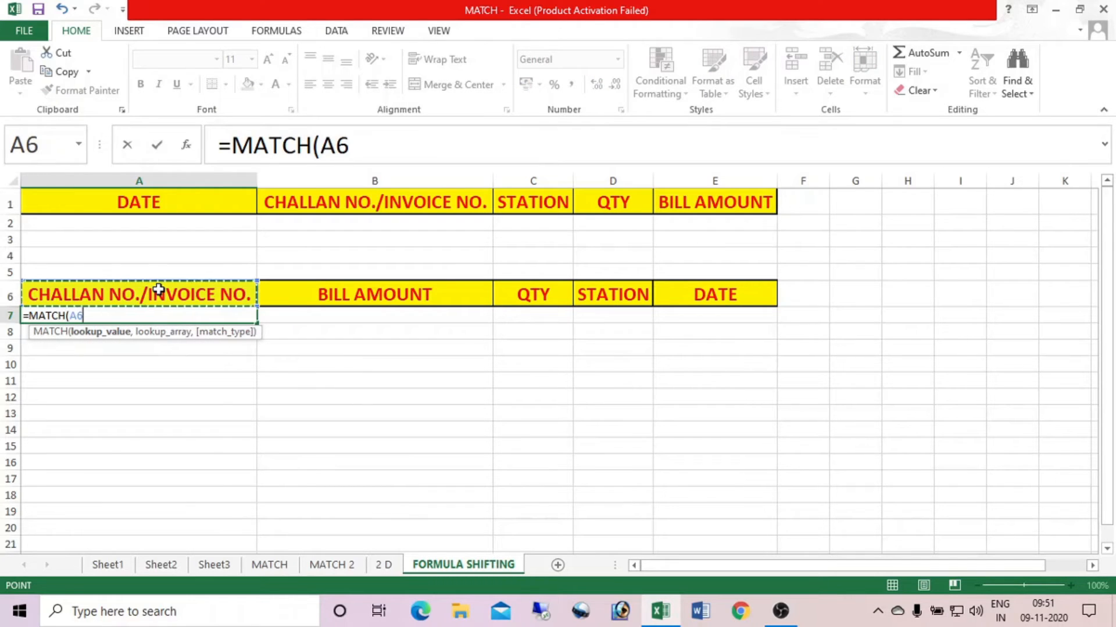
text(,)
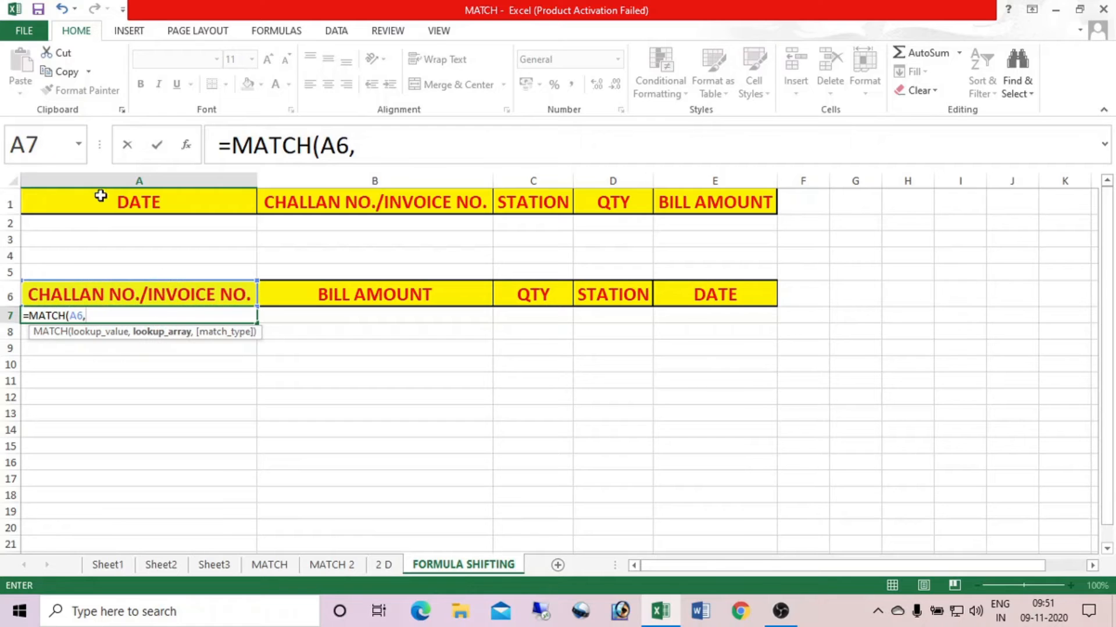
drag(126, 200, 702, 204)
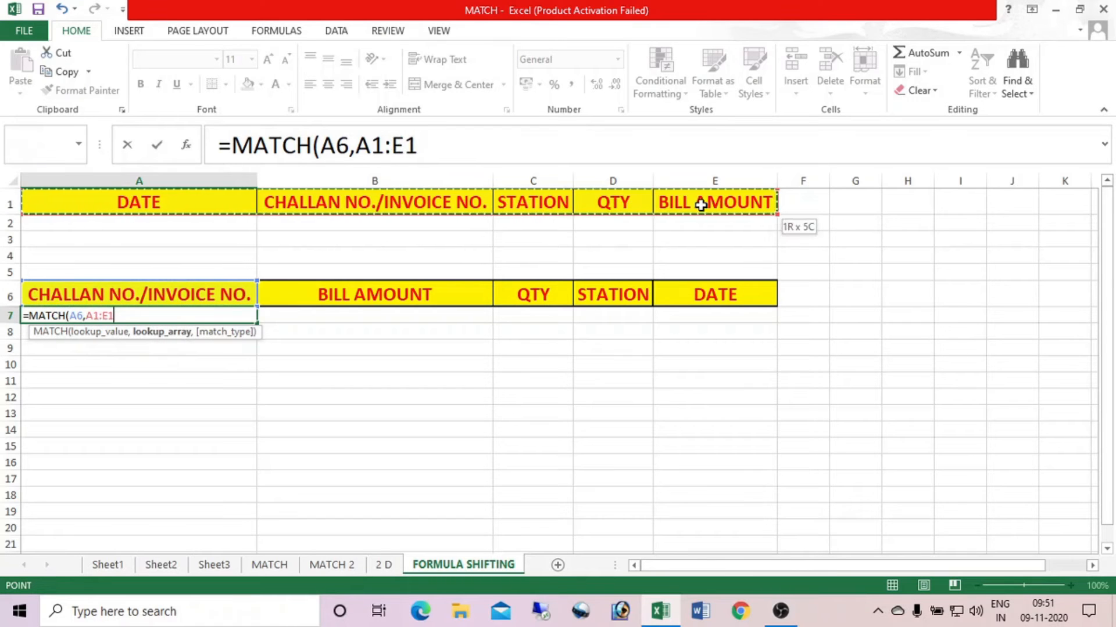
text(0))
key(Return)
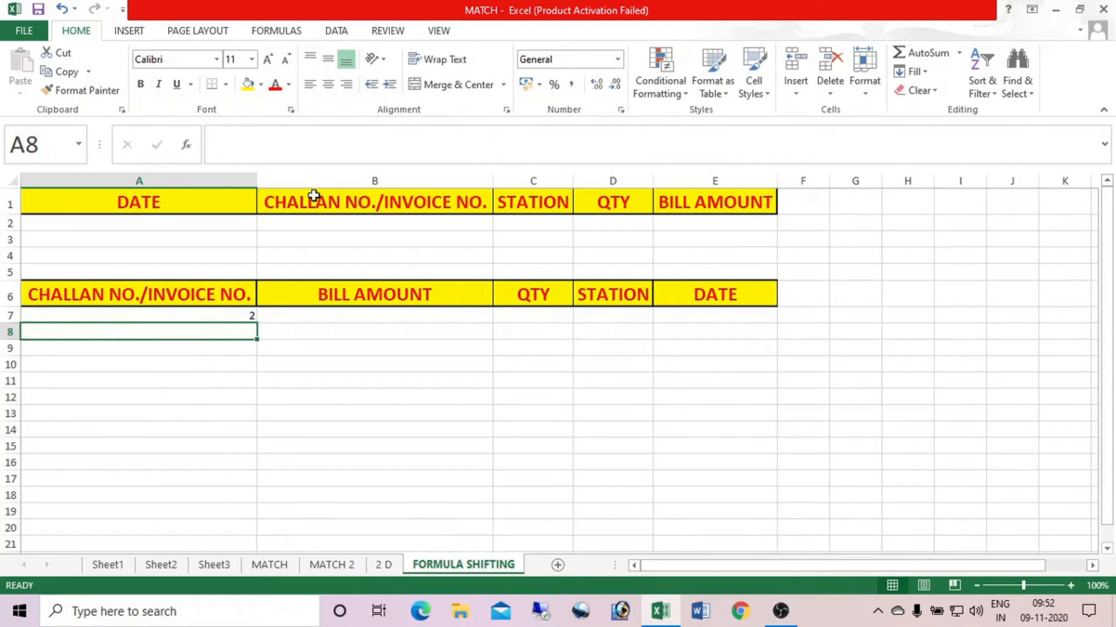
Fill the relative MATCH formula from A7 across to E7 under the second header row.
drag(181, 202, 722, 202)
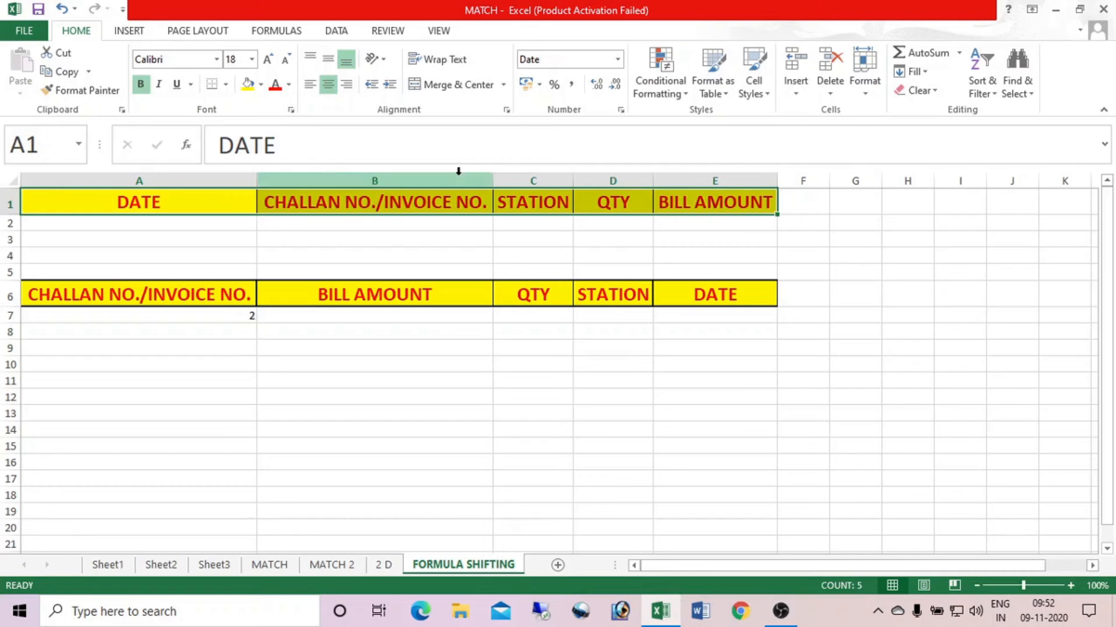
click(233, 316)
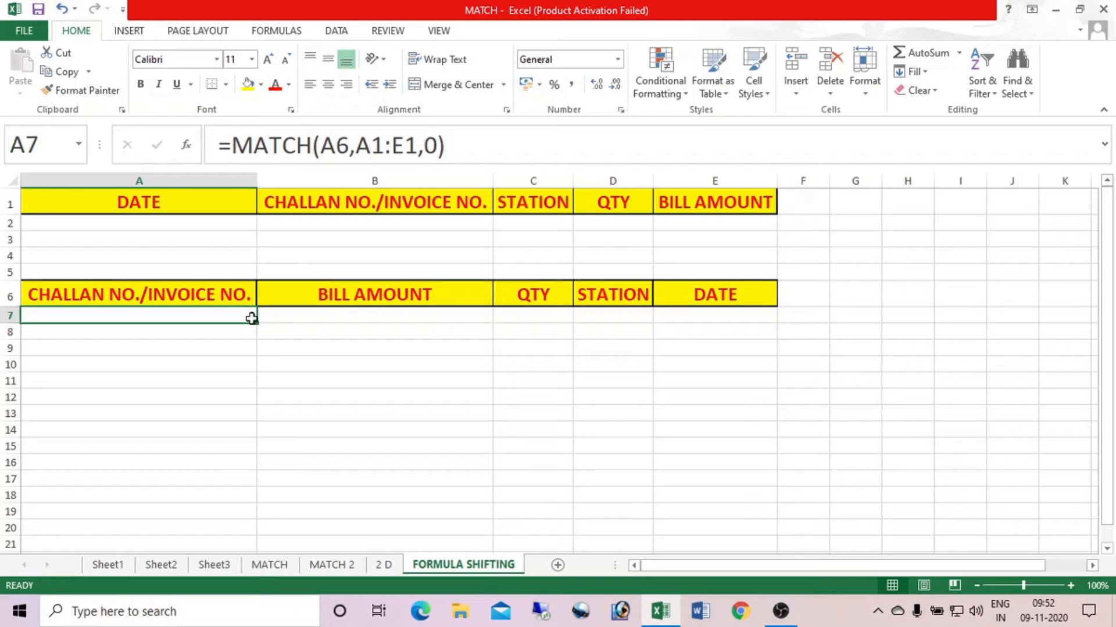
drag(256, 321, 652, 320)
click(748, 308)
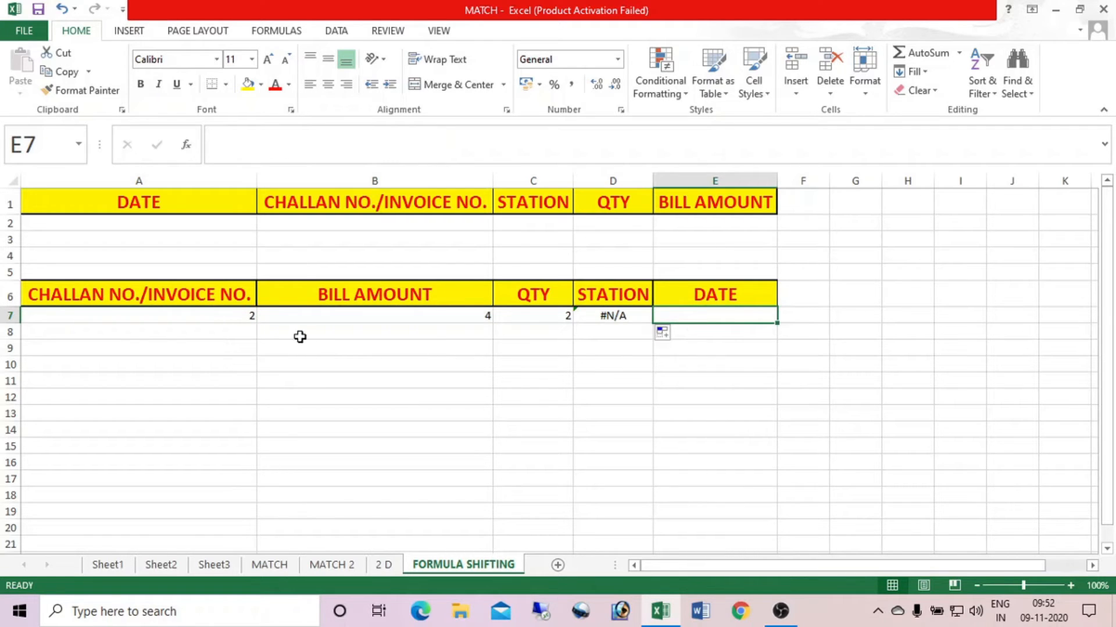
click(230, 317)
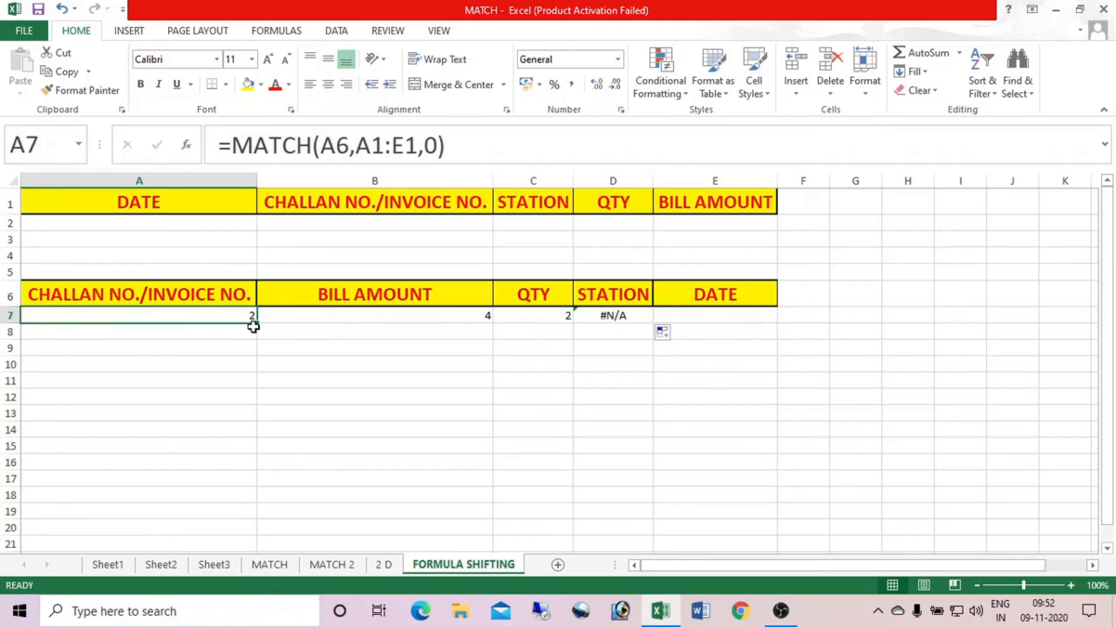
drag(258, 326, 722, 317)
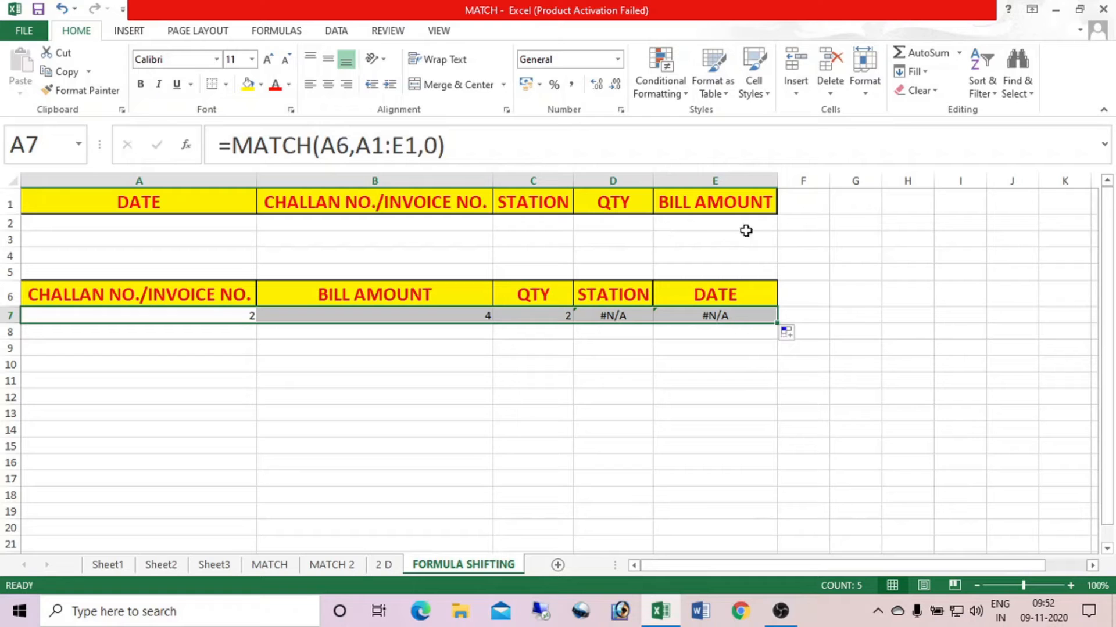
Examine the MATCH formulas in A7, B7 and C7 to compare the lookup ranges each one references.
click(212, 319)
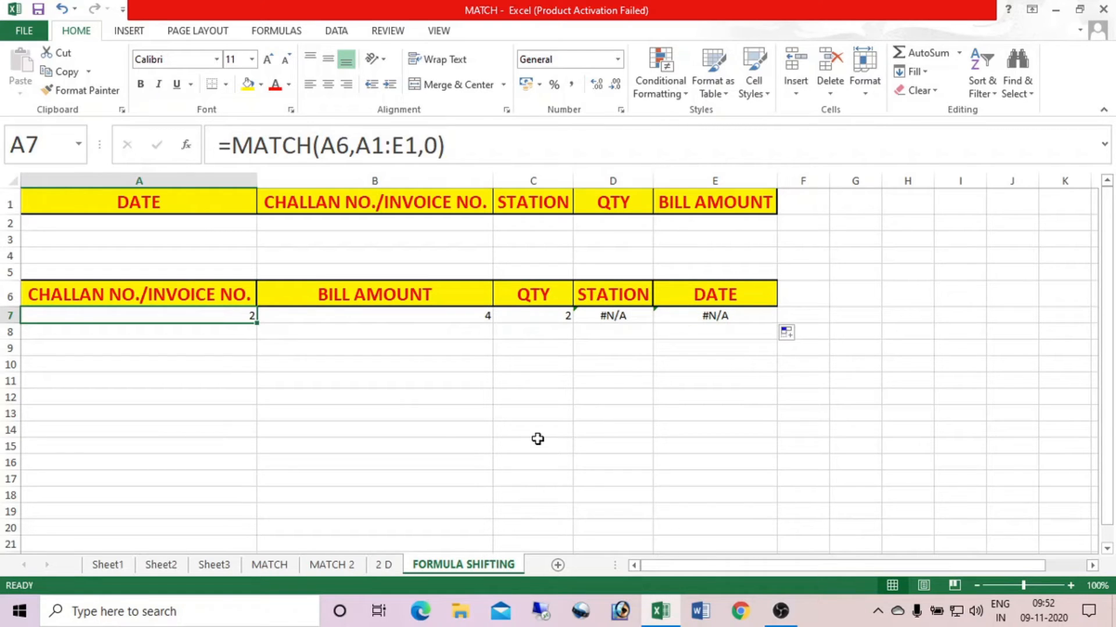
key(F2)
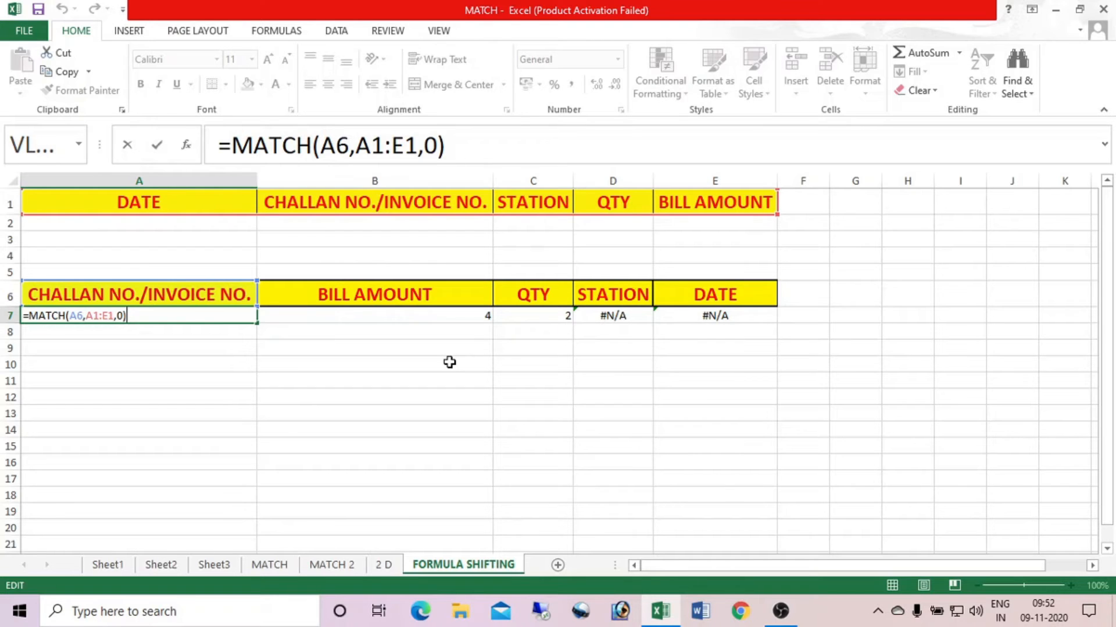
key(Return)
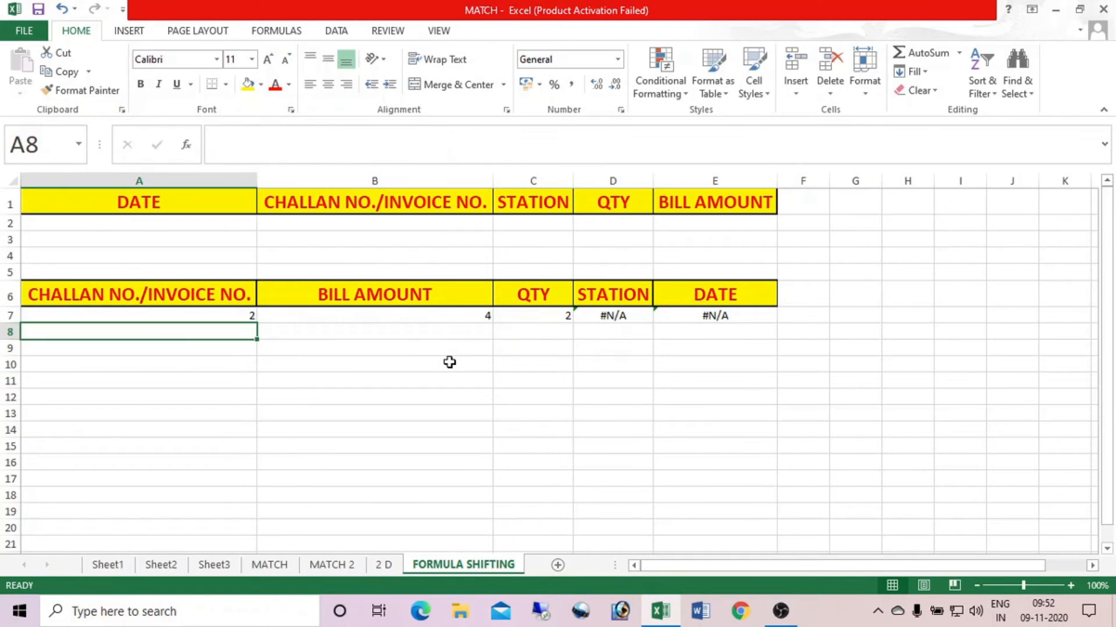
key(Up)
key(Right)
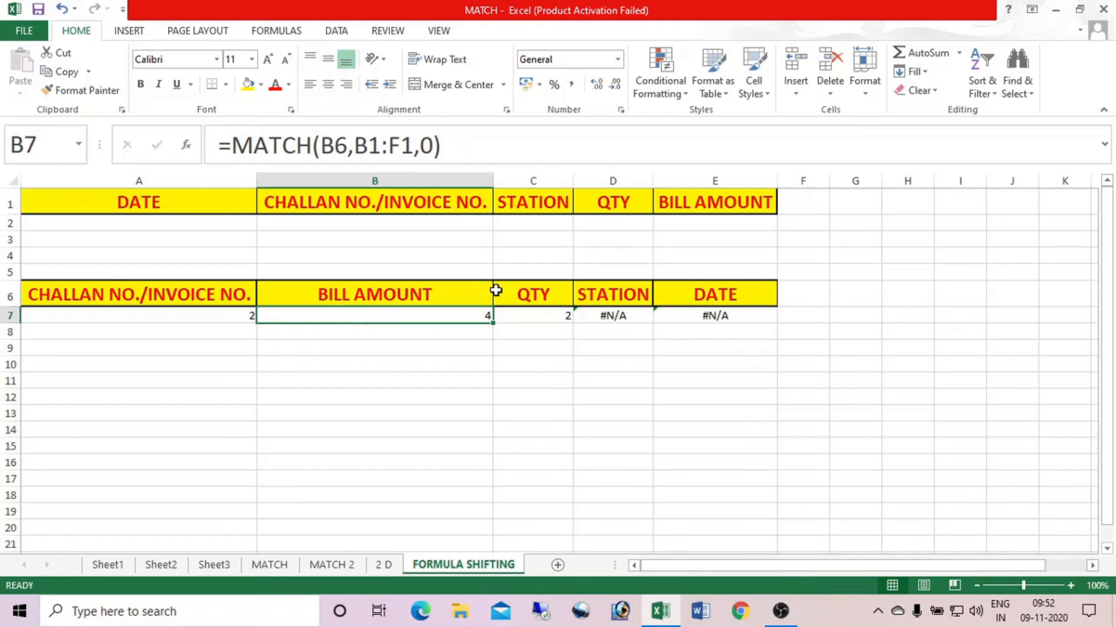
key(F2)
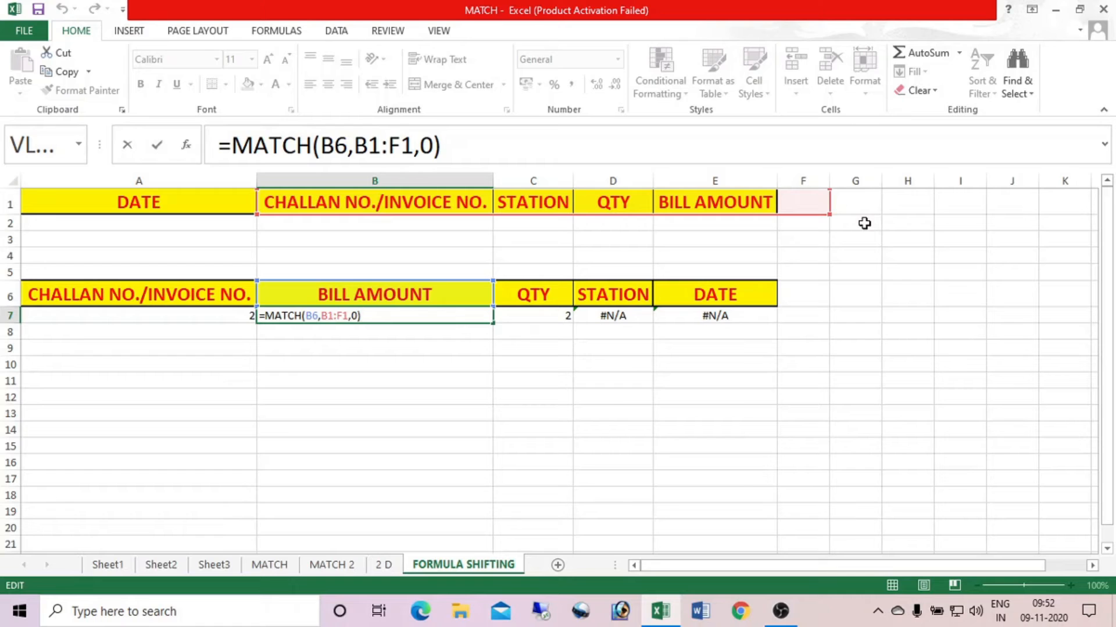
key(Return)
key(Up)
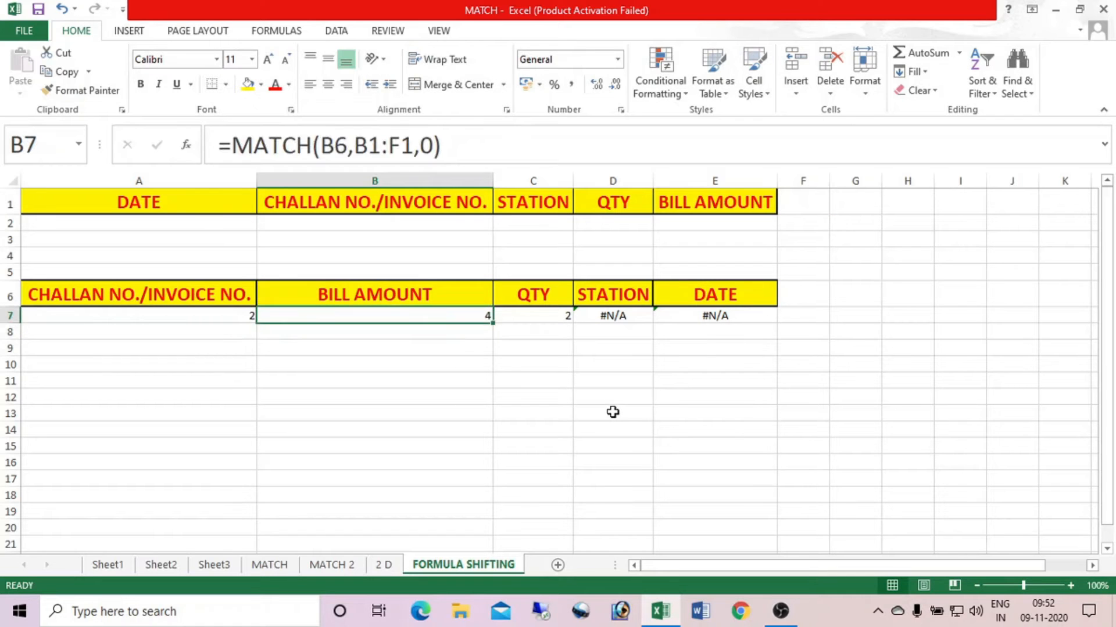
key(Right)
key(F2)
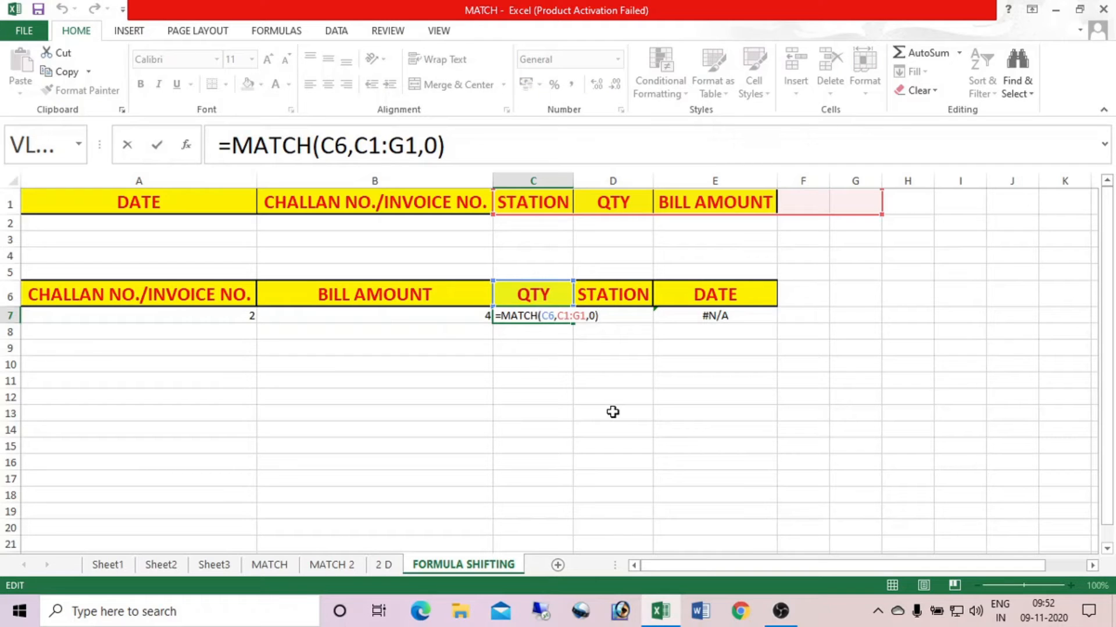
key(Return)
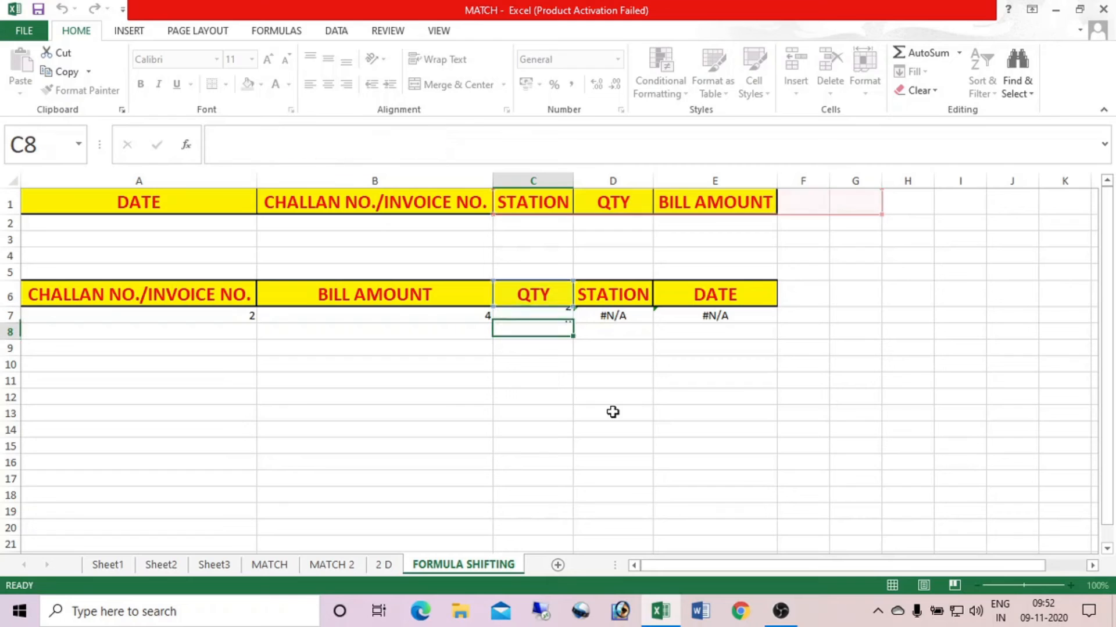
Make the lookup range in A7 absolute as $A$1:$E$1 and fill the formula across to E7.
click(213, 316)
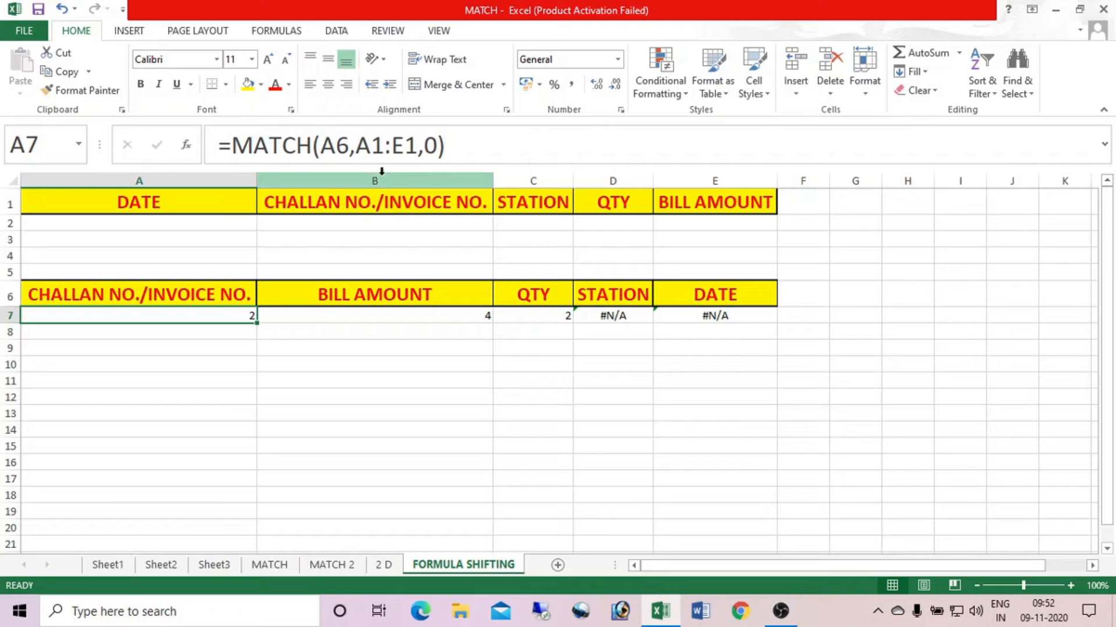
drag(355, 146, 415, 149)
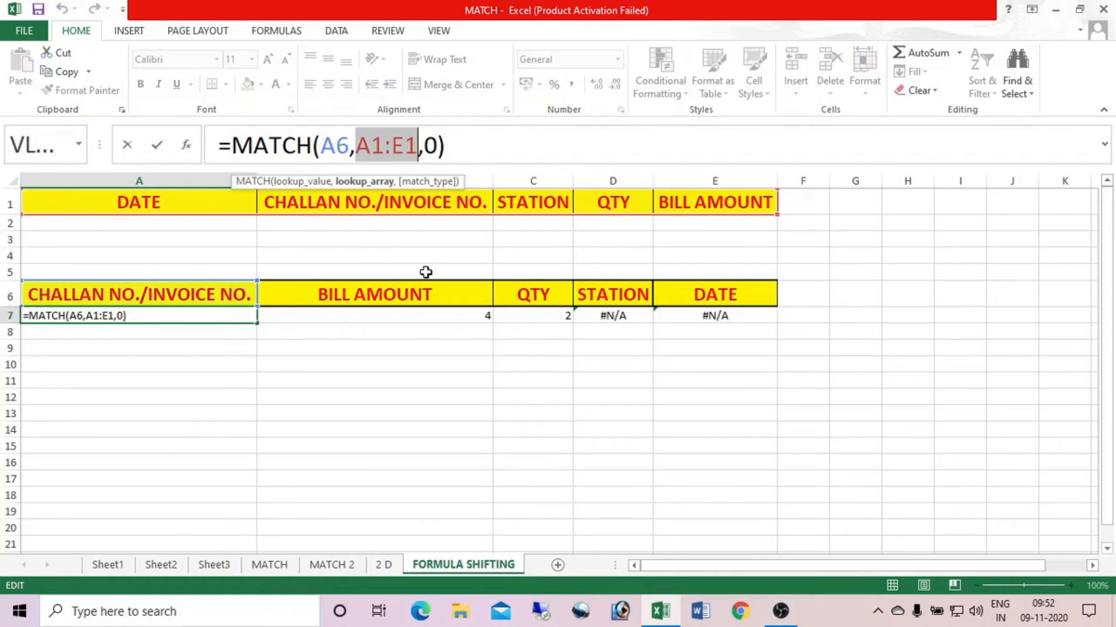
key(F4)
key(Return)
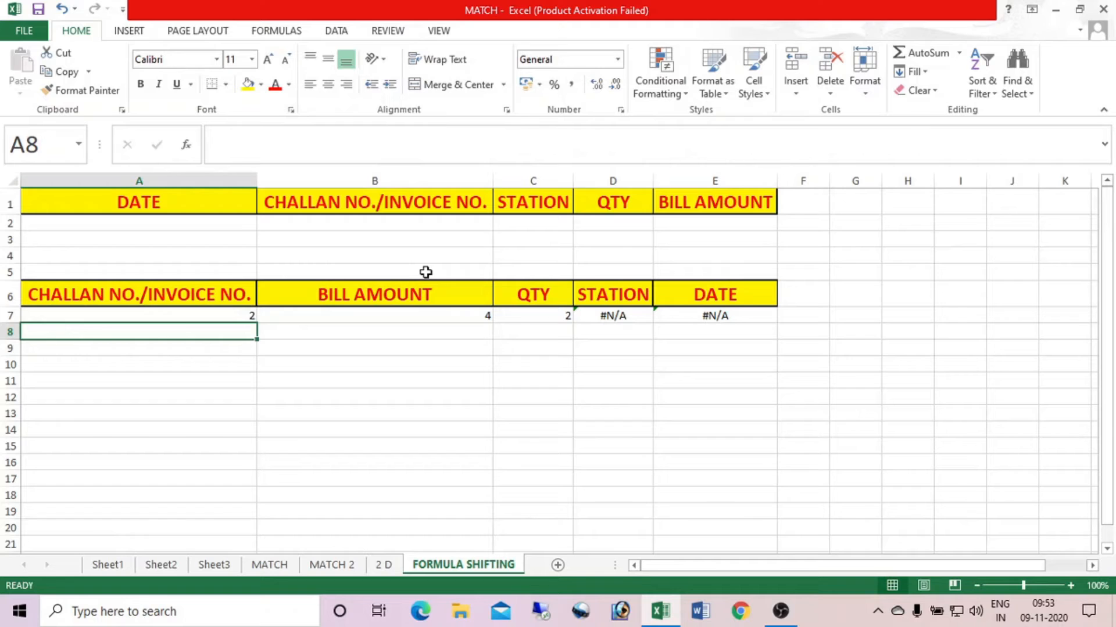
click(251, 316)
drag(258, 322, 734, 313)
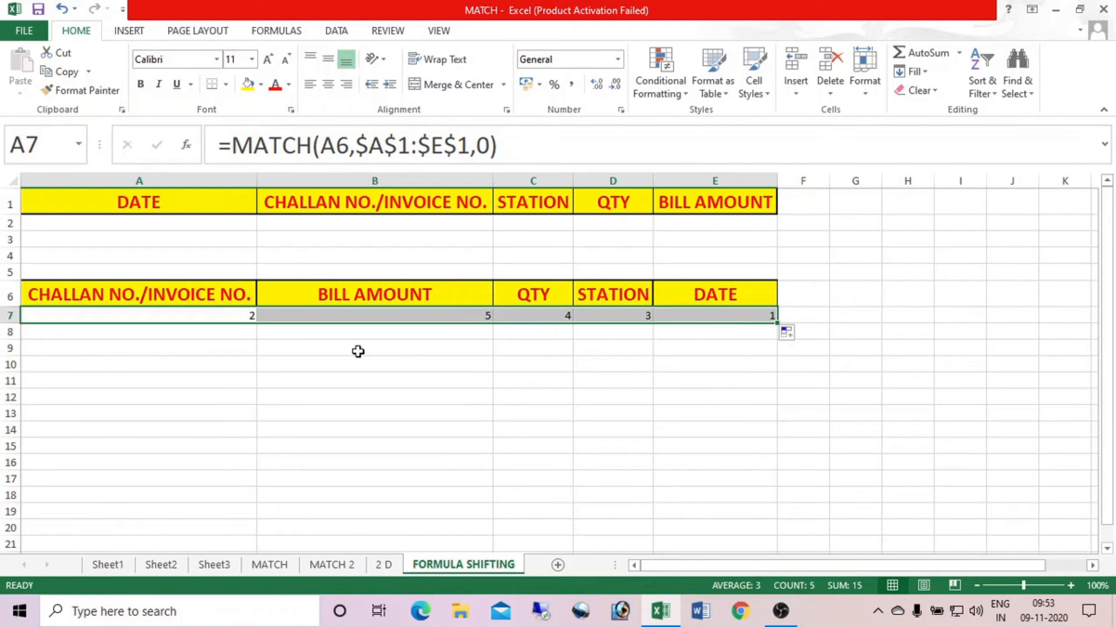
Fill the A7:E7 MATCH formulas down into row 8.
click(244, 316)
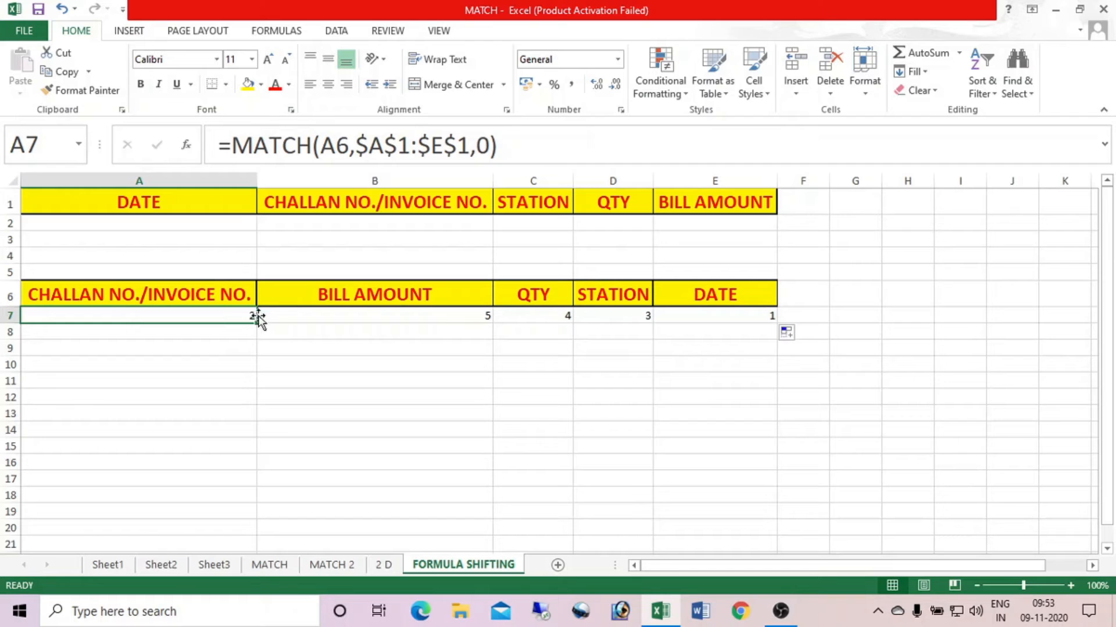
drag(256, 323, 734, 335)
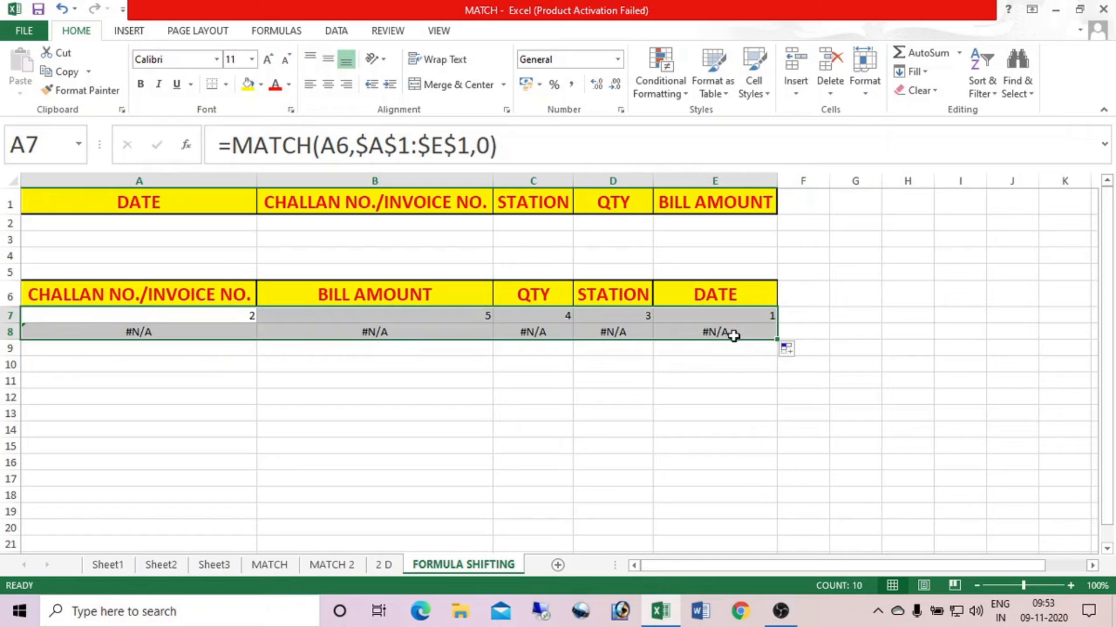
click(213, 332)
Compare the lookup value references of the MATCH formulas in A7 and A8 with the heading in A6.
click(242, 314)
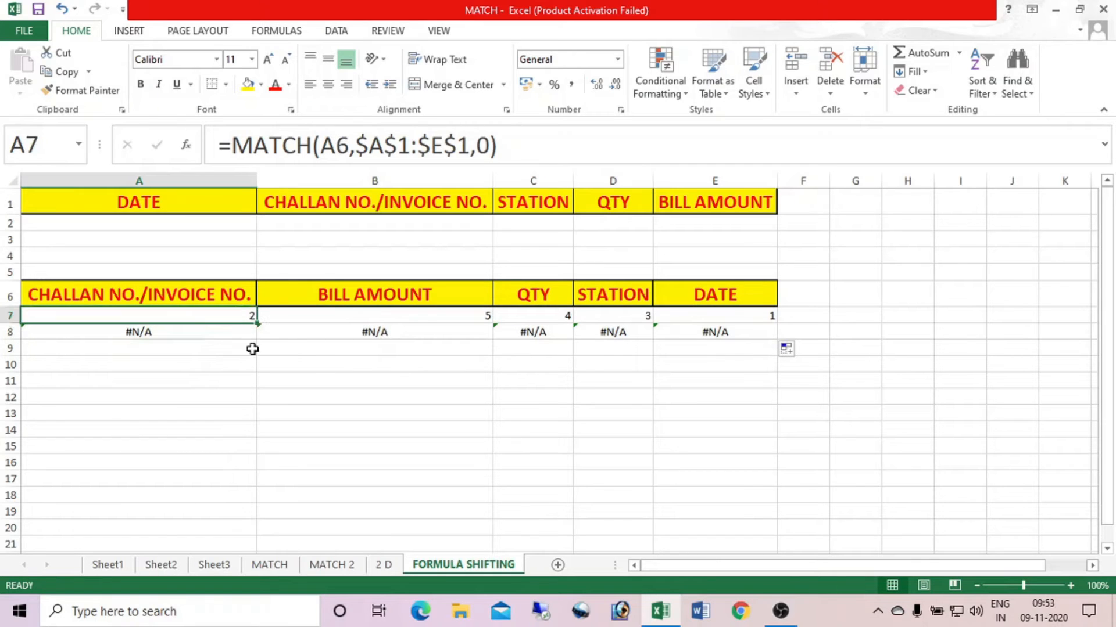
key(Down)
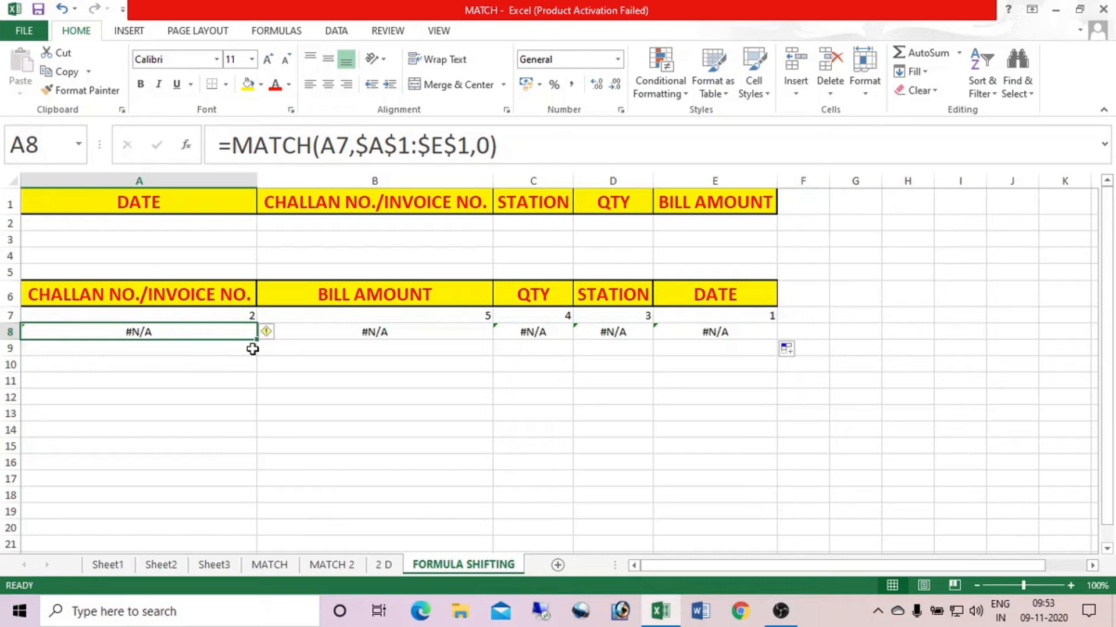
click(227, 315)
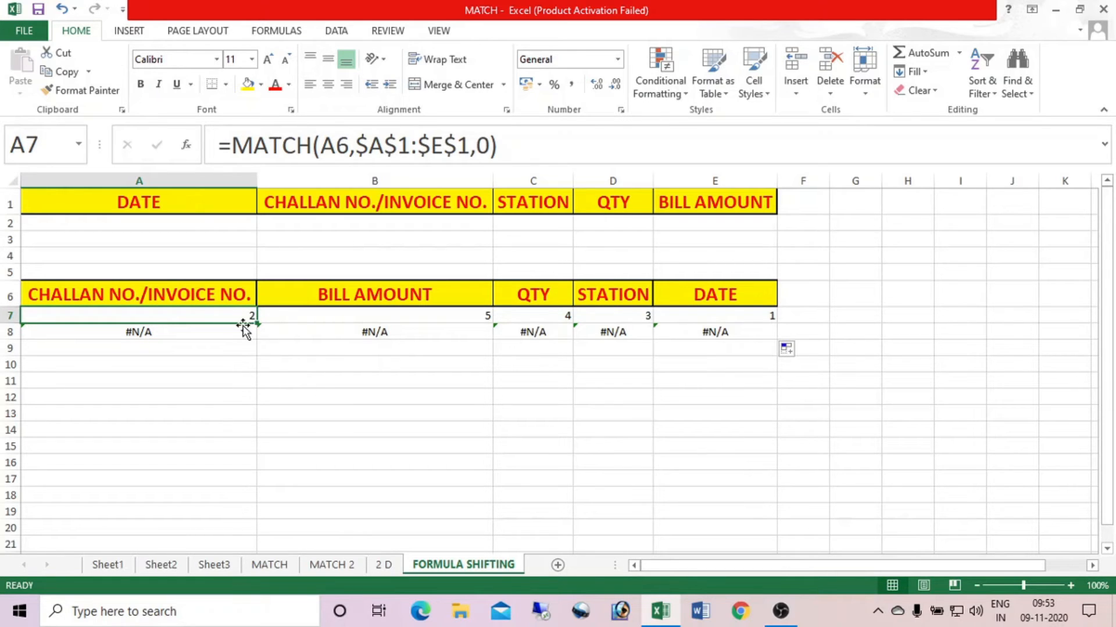
click(243, 331)
click(244, 315)
click(241, 299)
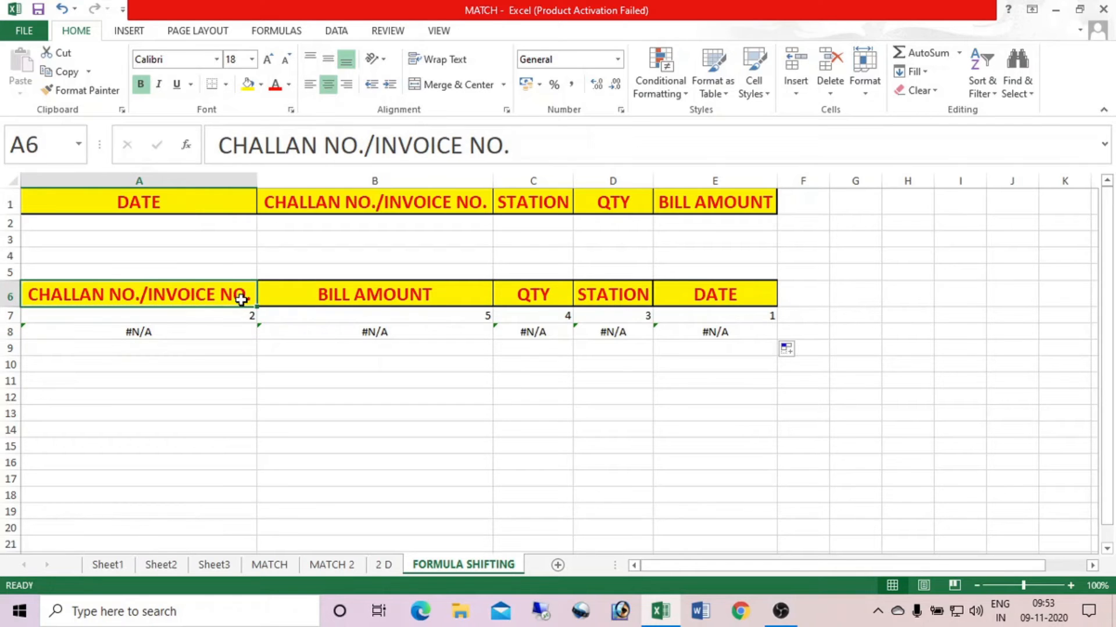
click(241, 316)
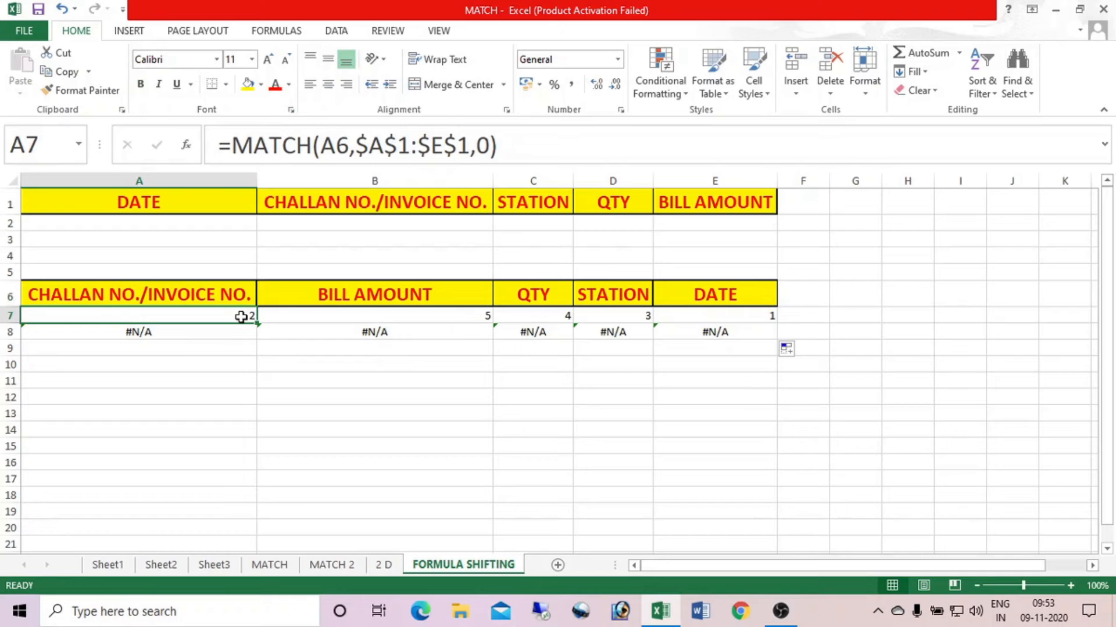
click(233, 331)
click(231, 317)
click(357, 410)
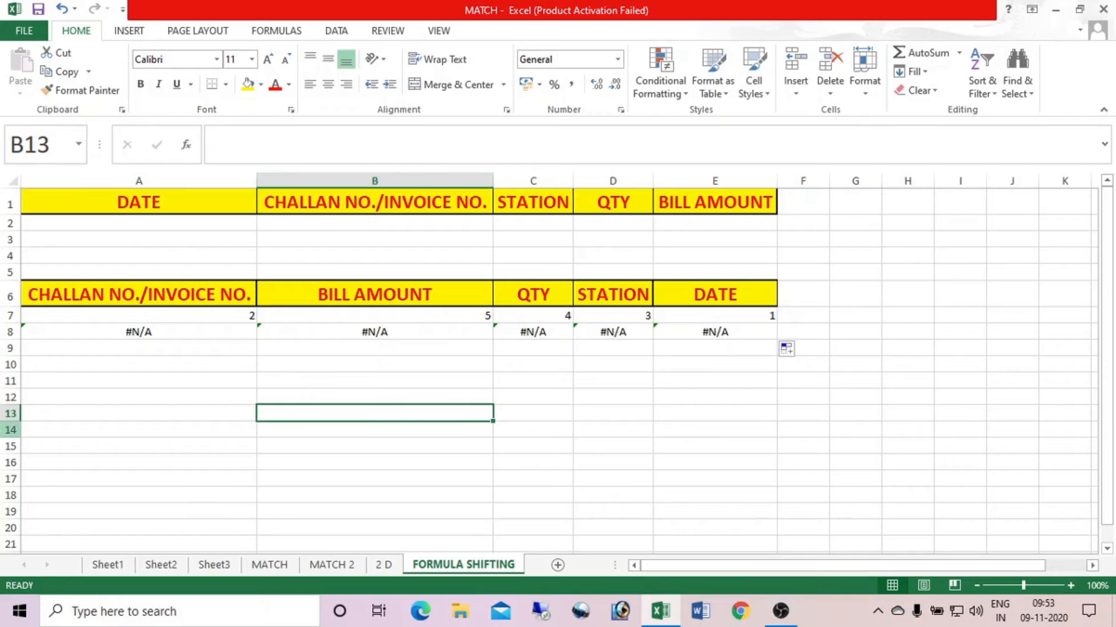
Lock the row of the lookup value in A7 as A$6 and fill the formula down to A8.
click(151, 333)
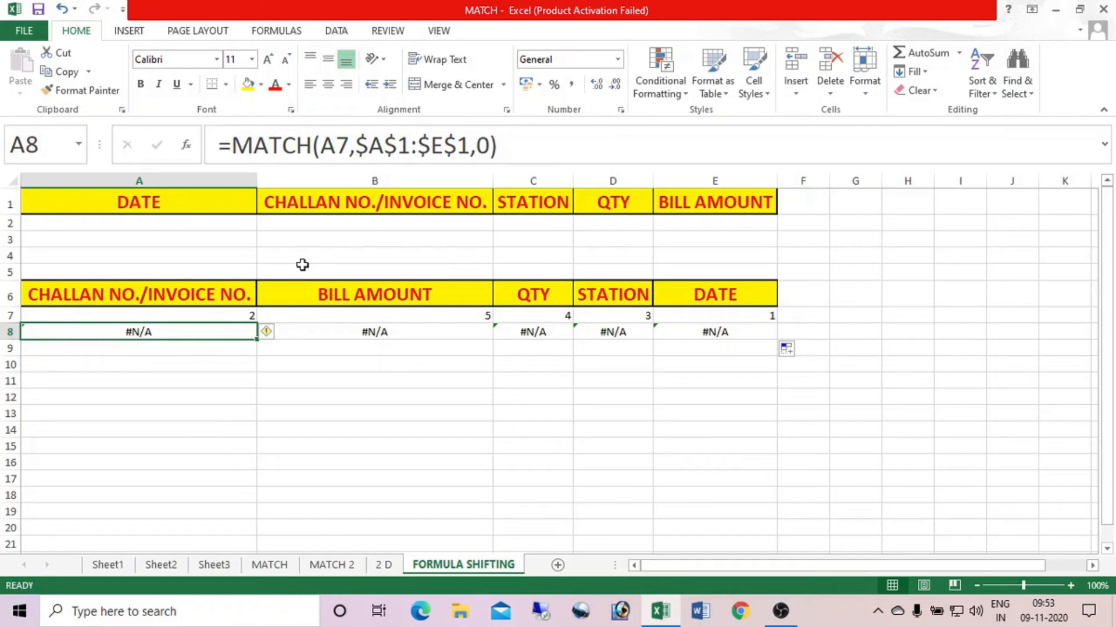
click(247, 316)
click(336, 145)
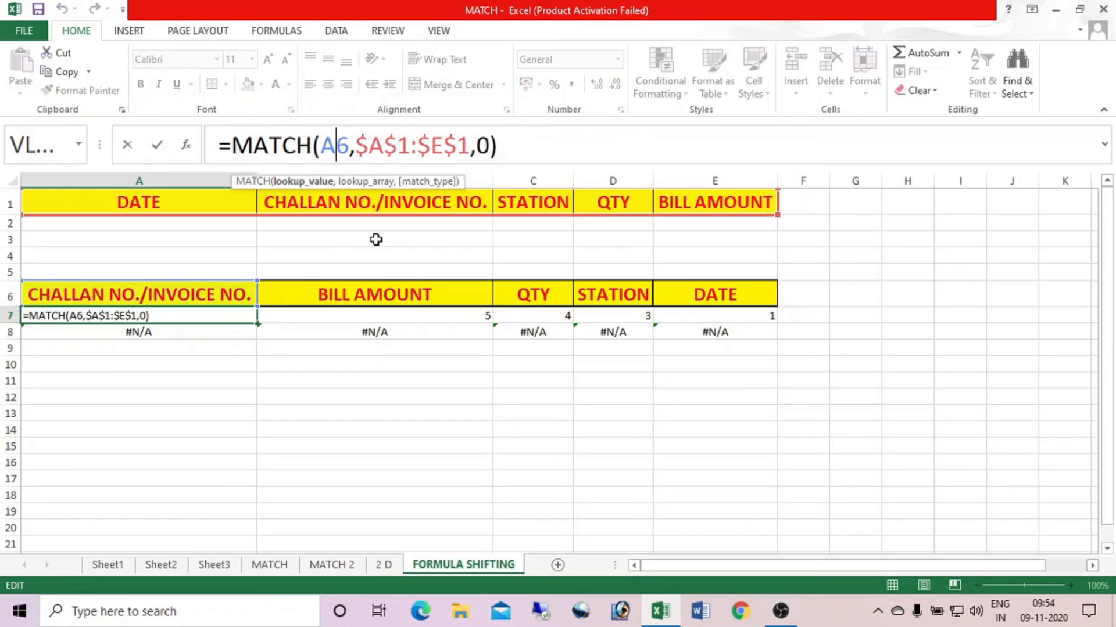
text($)
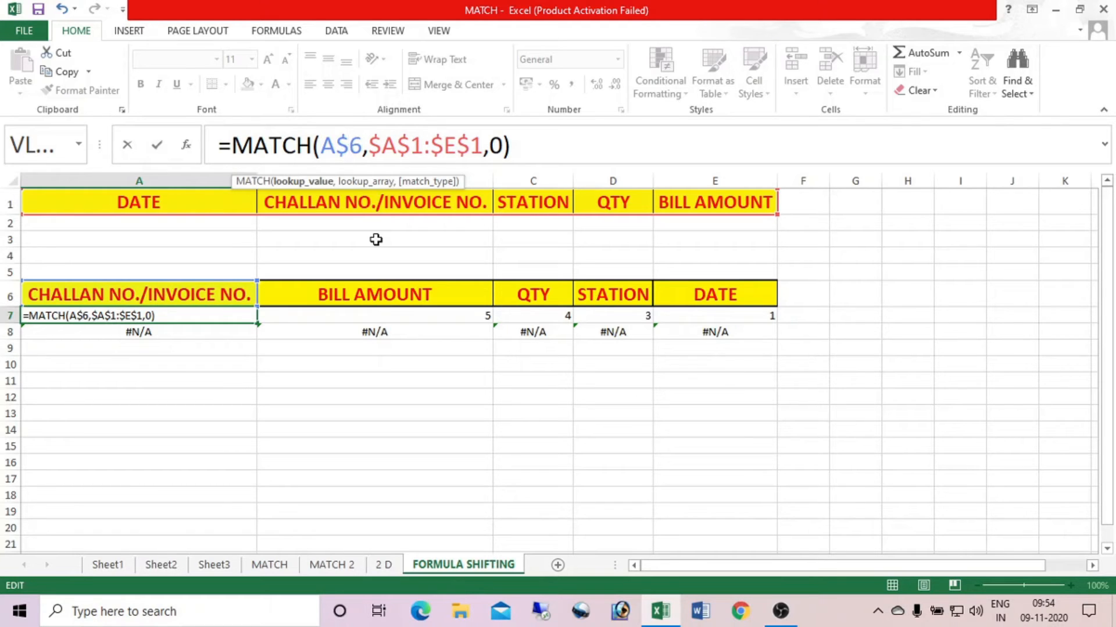
drag(257, 323, 256, 343)
click(243, 331)
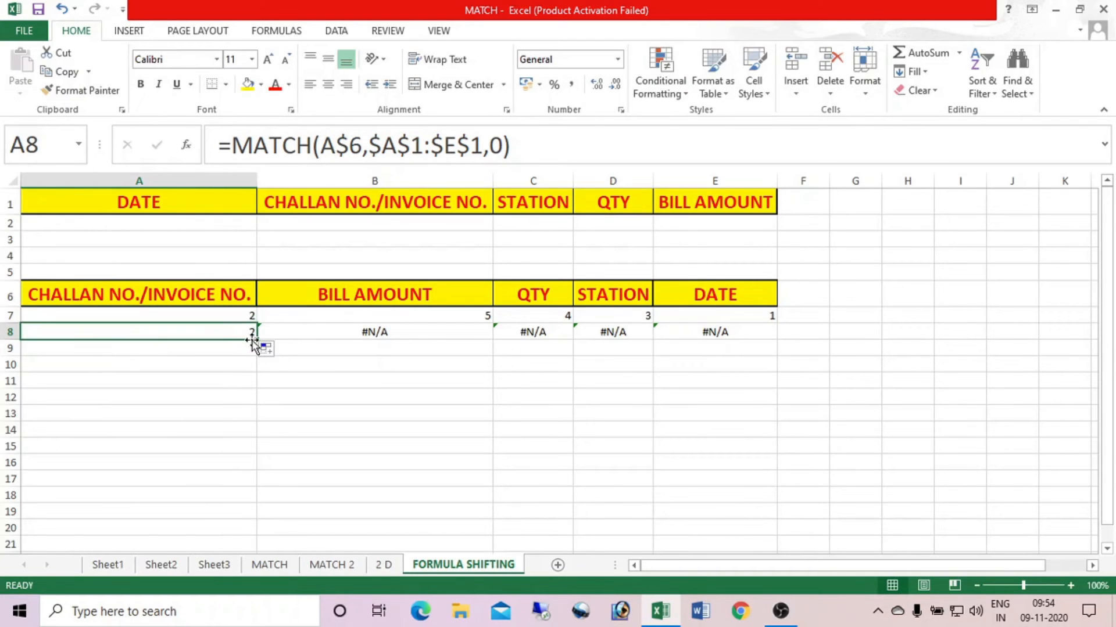
Fill the mixed-reference MATCH formula from A8 across to E8 and compare it with A7.
drag(259, 341, 750, 343)
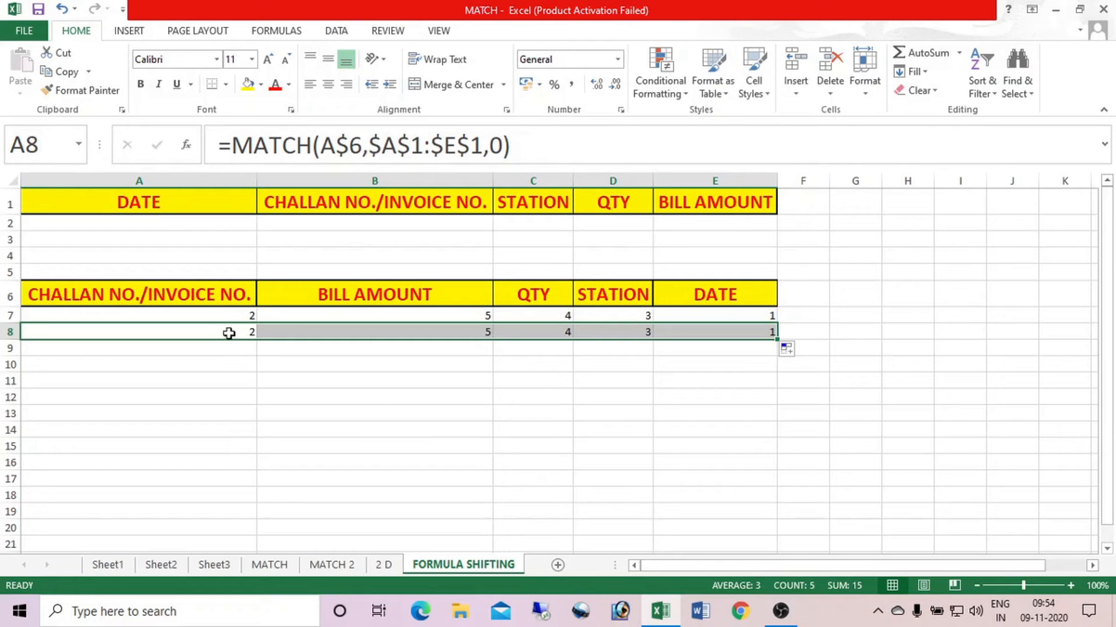
click(244, 314)
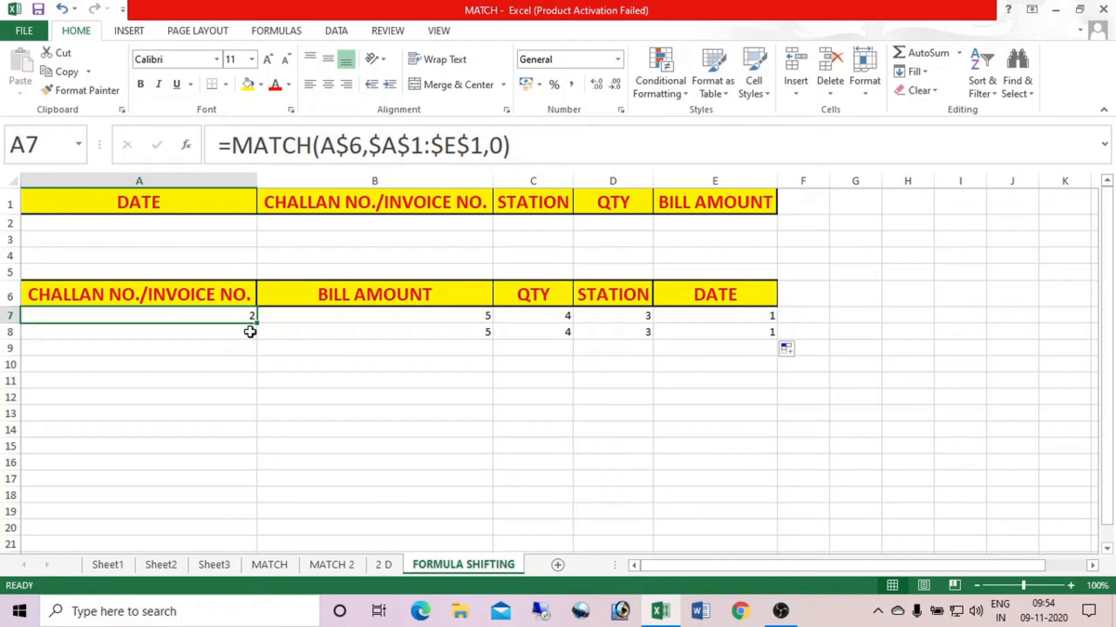
drag(256, 323, 242, 340)
Clear the existing VLOOKUP formula from the first BILL AMOUNT cell, B2, on Sheet2.
click(149, 564)
click(111, 566)
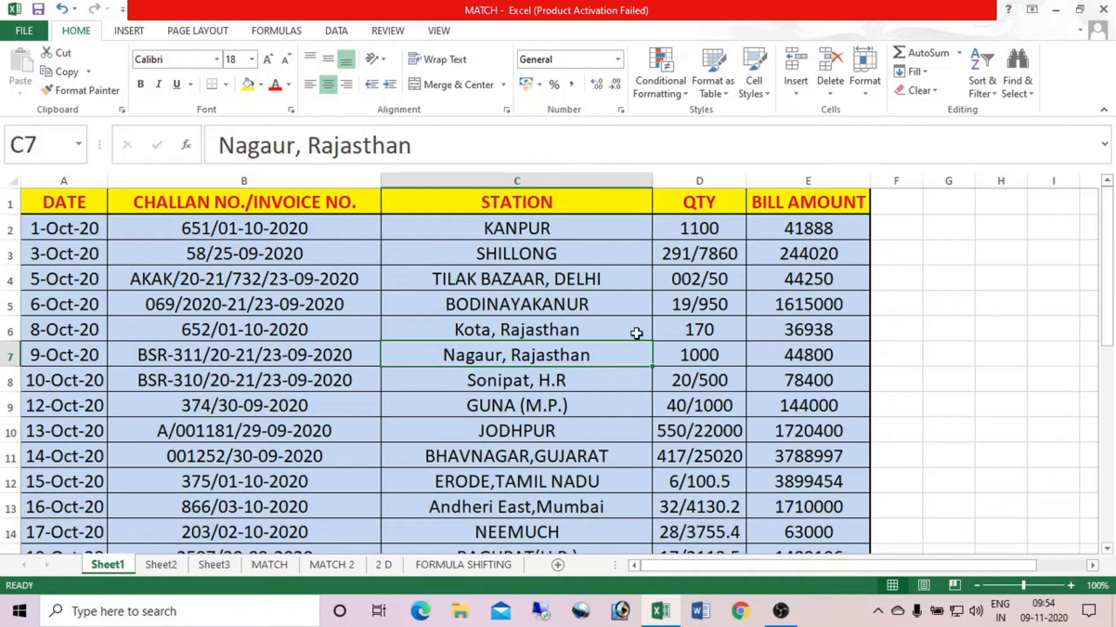
click(160, 564)
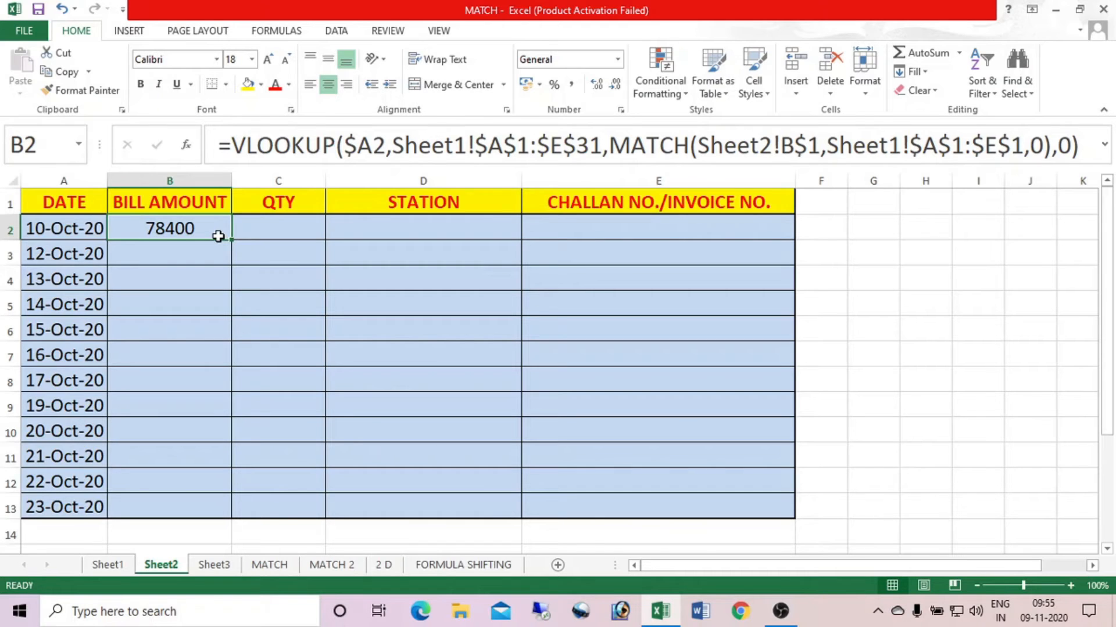
key(Delete)
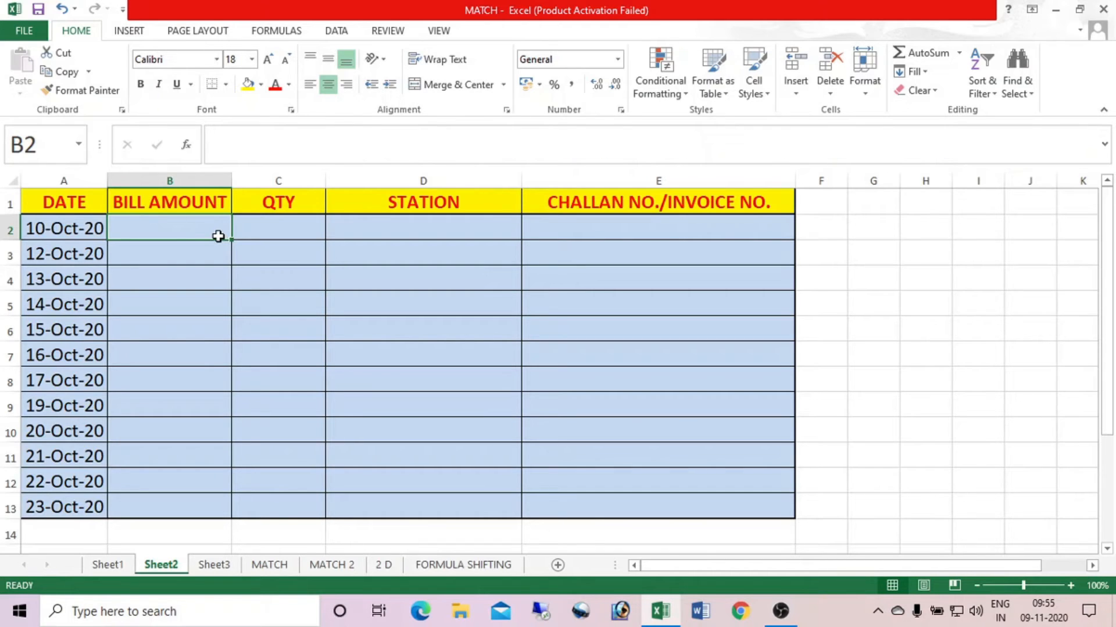
Start a VLOOKUP in B2 with A2 as lookup value and the absolute range Sheet1!$A$1:$E$31 as table array.
text(=V)
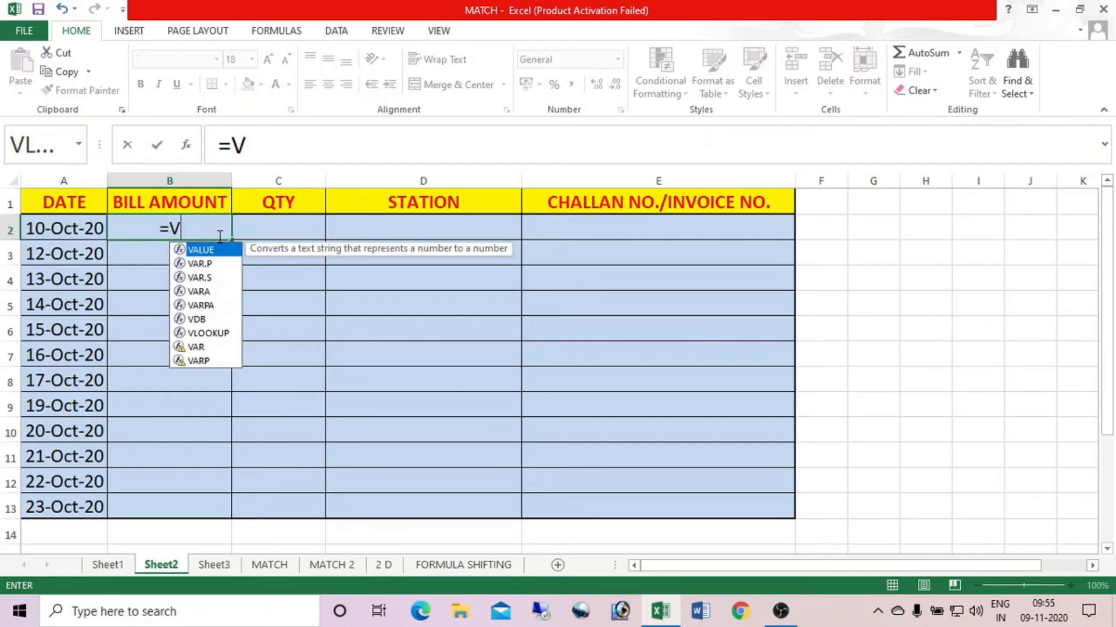
text(LOO)
key(Tab)
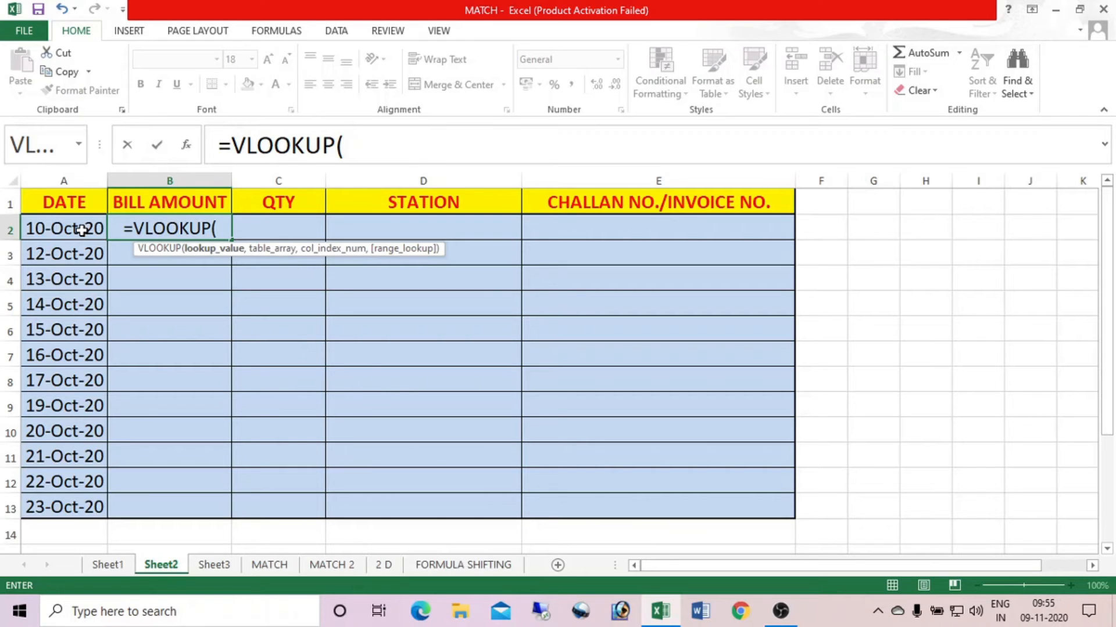
click(81, 230)
text(,)
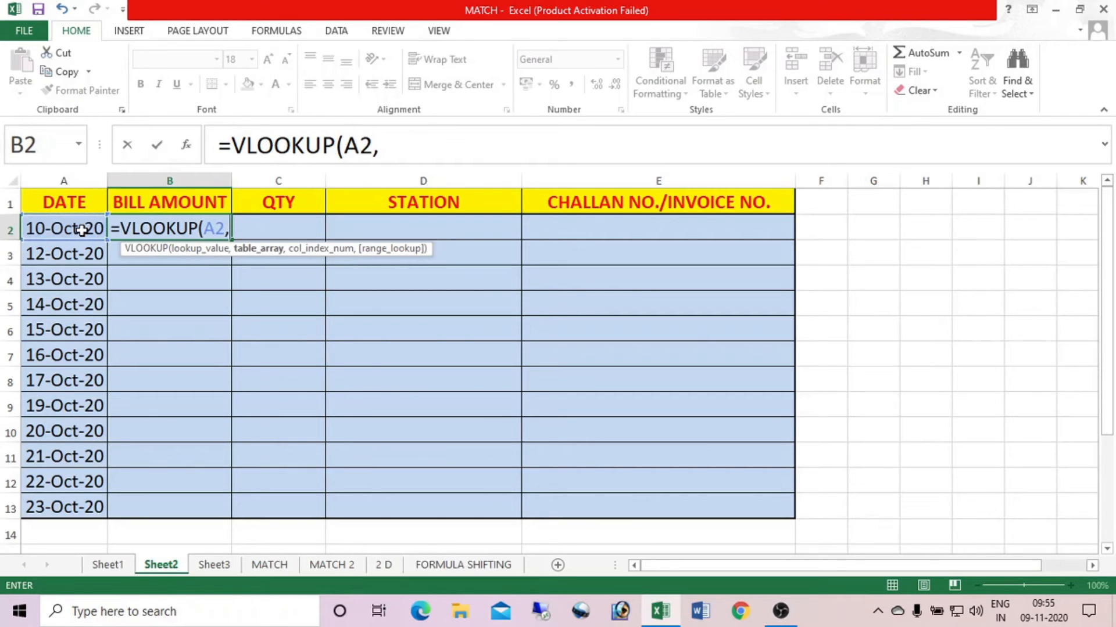
click(109, 568)
click(91, 203)
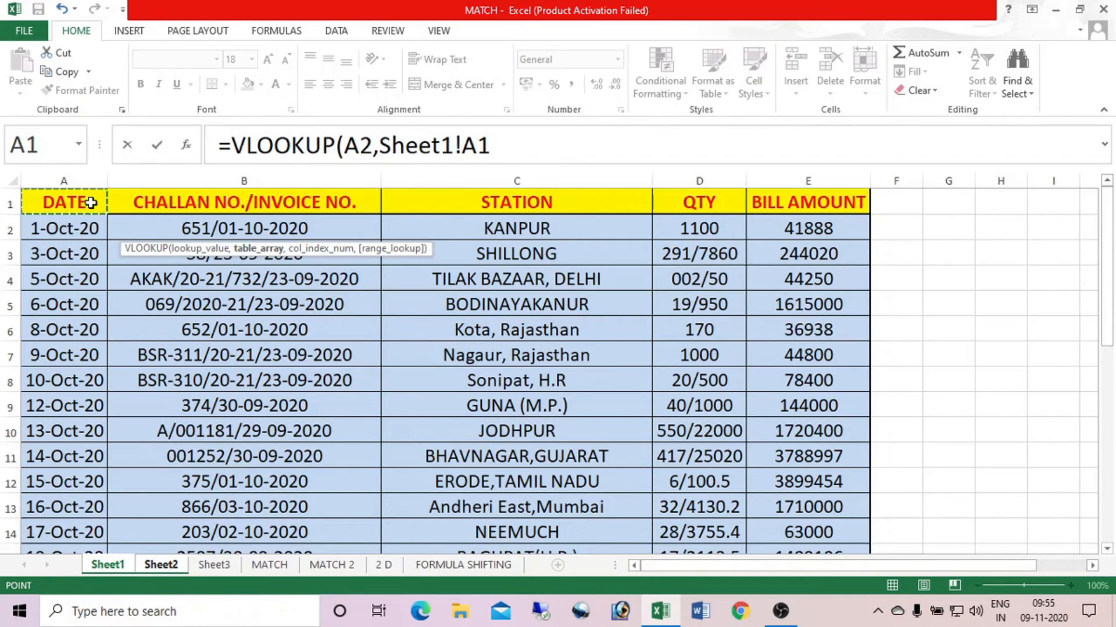
key(ctrl+shift+Right)
key(ctrl+shift+Down)
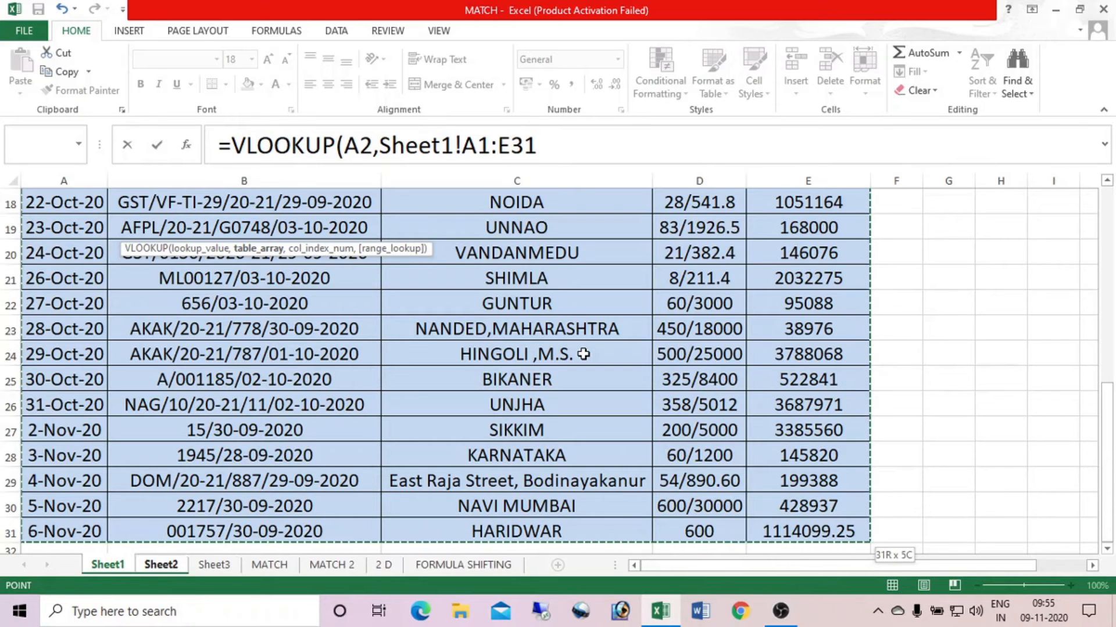
key(F4)
text(,)
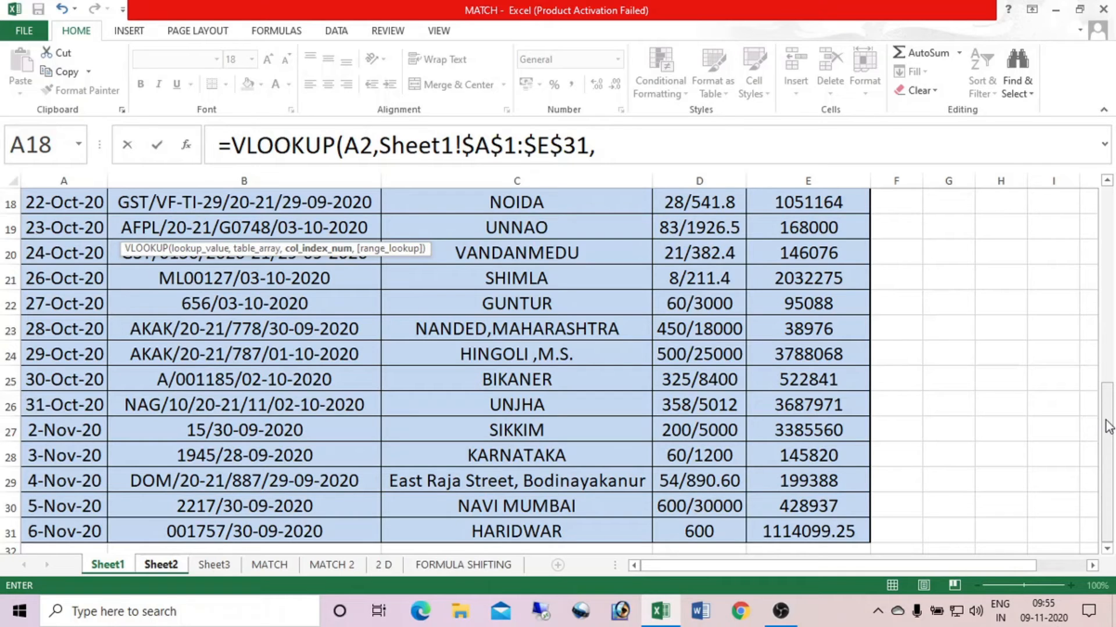
Try to complete the B2 VLOOKUP with column index 5 and exact match 0.
click(166, 567)
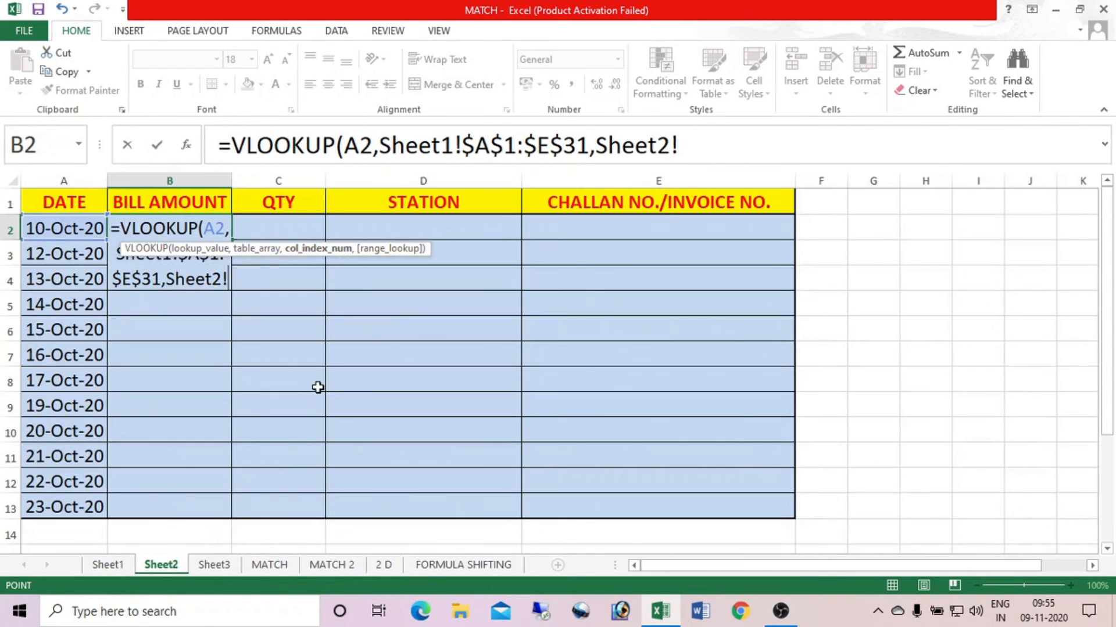
click(110, 565)
drag(1106, 456, 1105, 257)
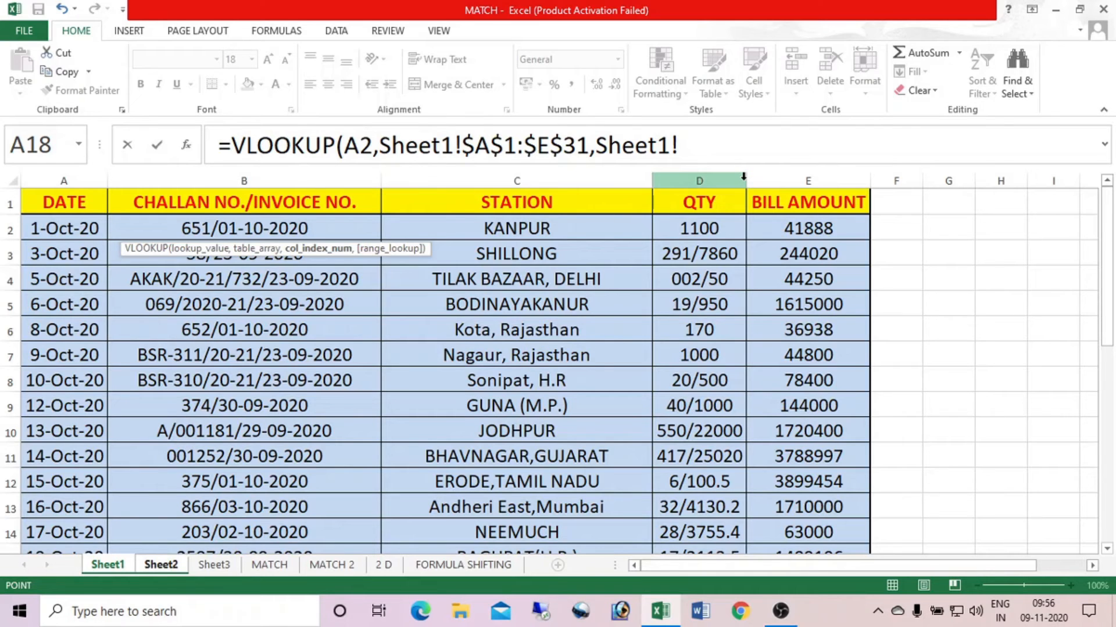
text(,)
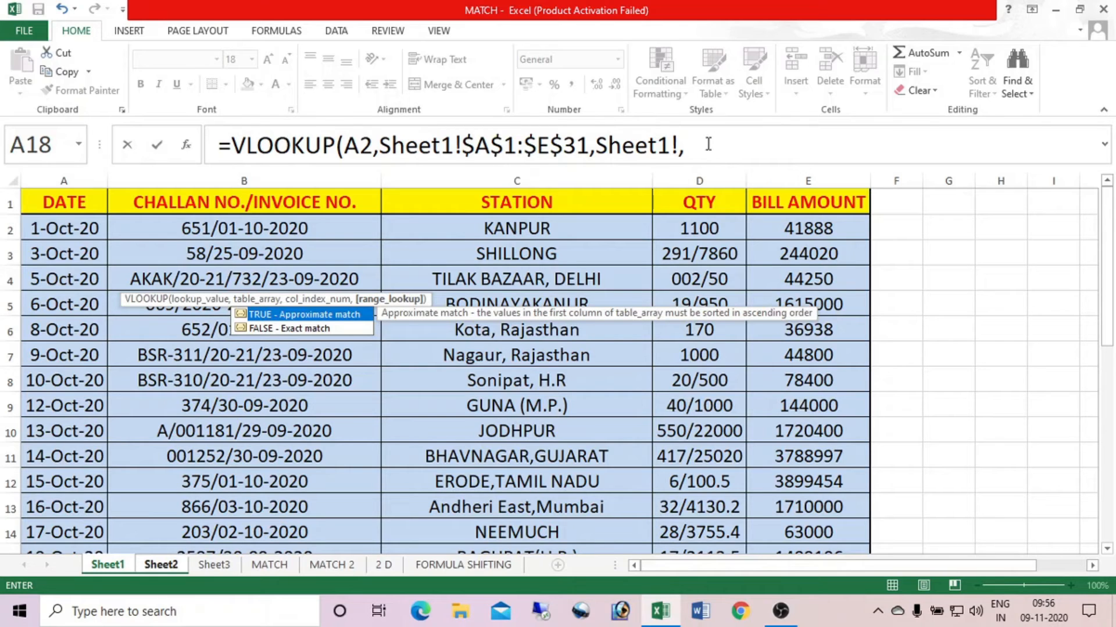
text(5)
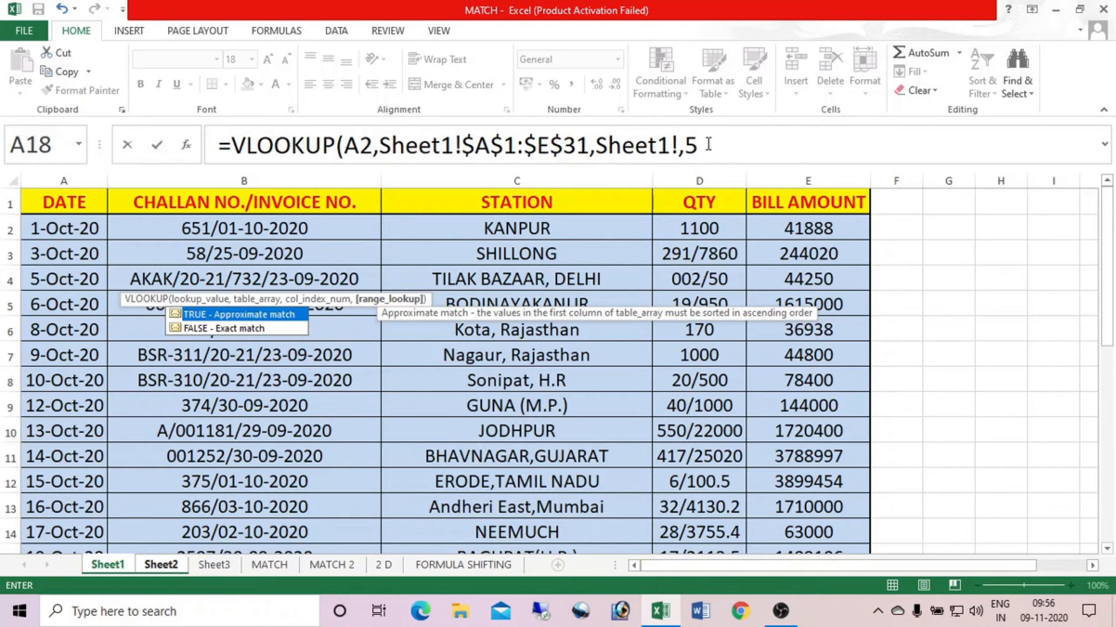
text(,0)
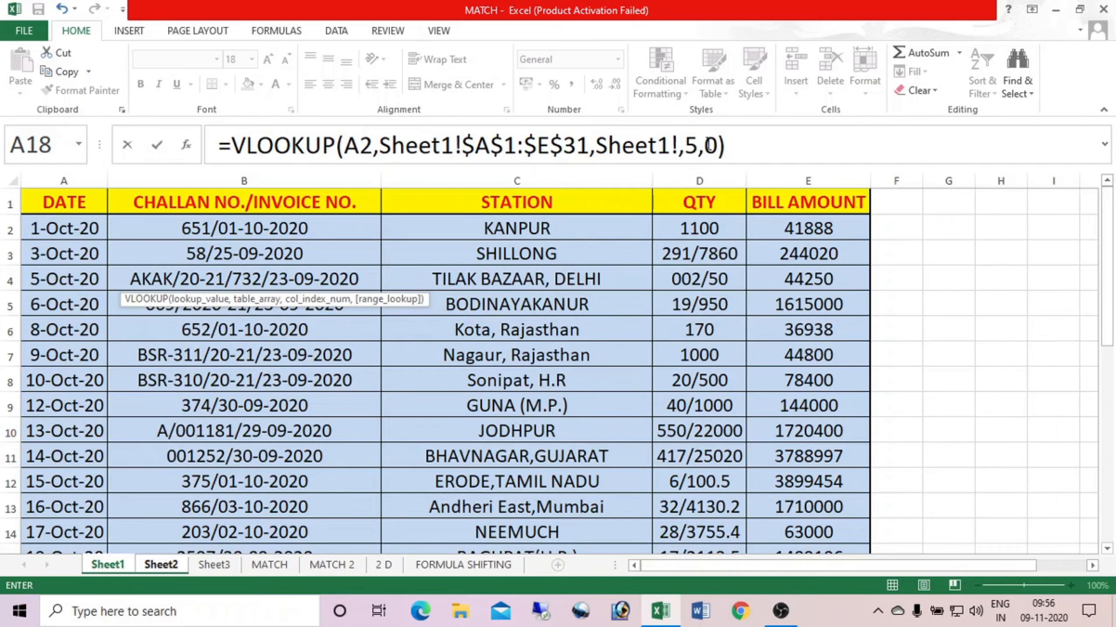
key(Return)
click(524, 392)
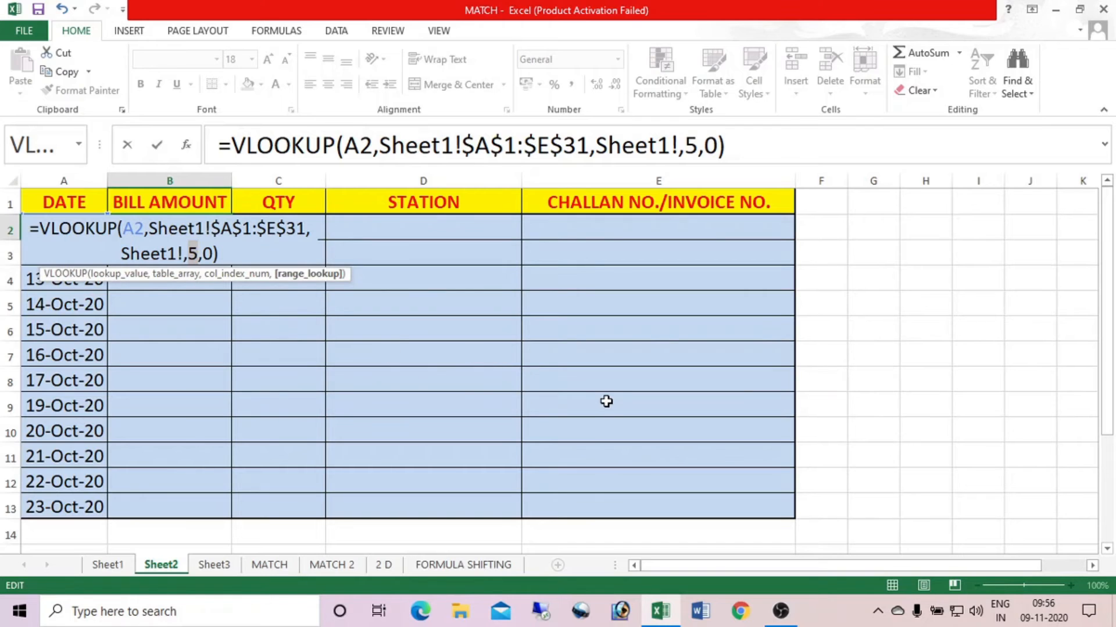
key(Return)
key(Return)
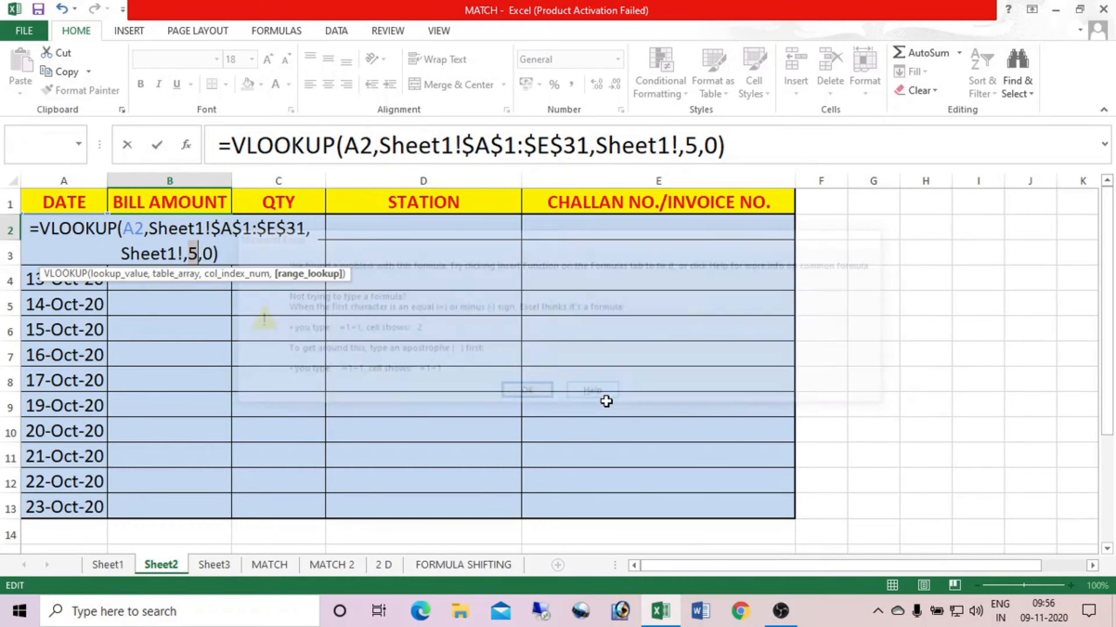
Erase the whole faulty VLOOKUP formula from B2.
key(BackSpace)
key(BackSpace)
key(BackSpace)
key(BackSpace)
key(BackSpace)
key(BackSpace)
key(BackSpace)
key(BackSpace)
key(BackSpace)
key(BackSpace)
key(BackSpace)
key(BackSpace)
key(BackSpace)
key(BackSpace)
key(BackSpace)
key(BackSpace)
key(BackSpace)
key(BackSpace)
key(BackSpace)
key(BackSpace)
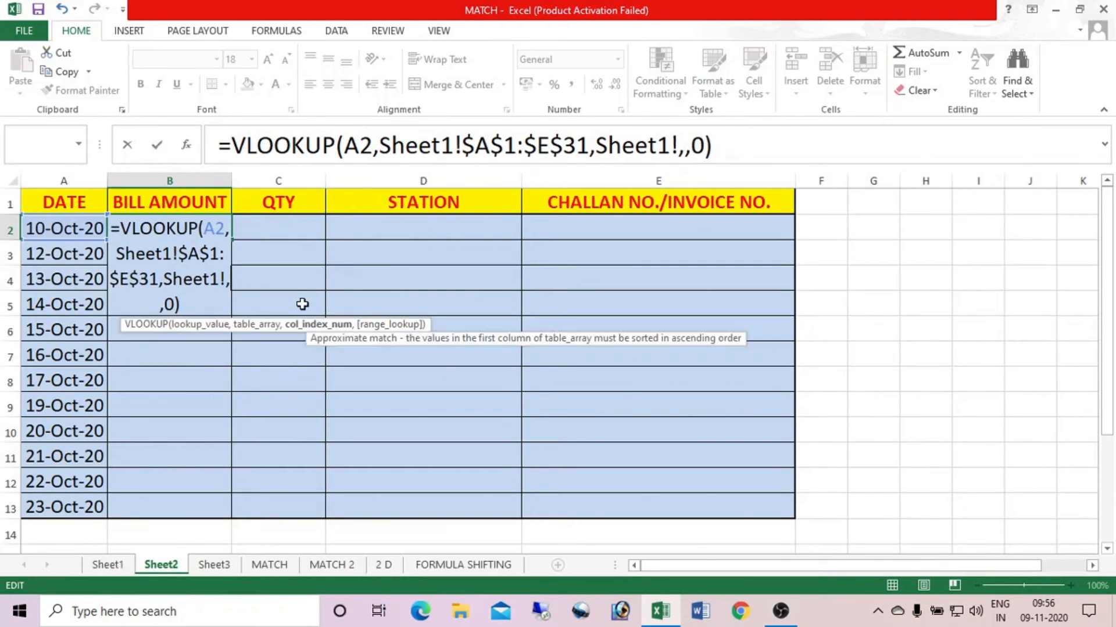
key(BackSpace)
key(BackSpace)
key(BackSpace)
key(BackSpace)
key(BackSpace)
key(BackSpace)
key(BackSpace)
key(BackSpace)
key(BackSpace)
key(BackSpace)
key(BackSpace)
key(BackSpace)
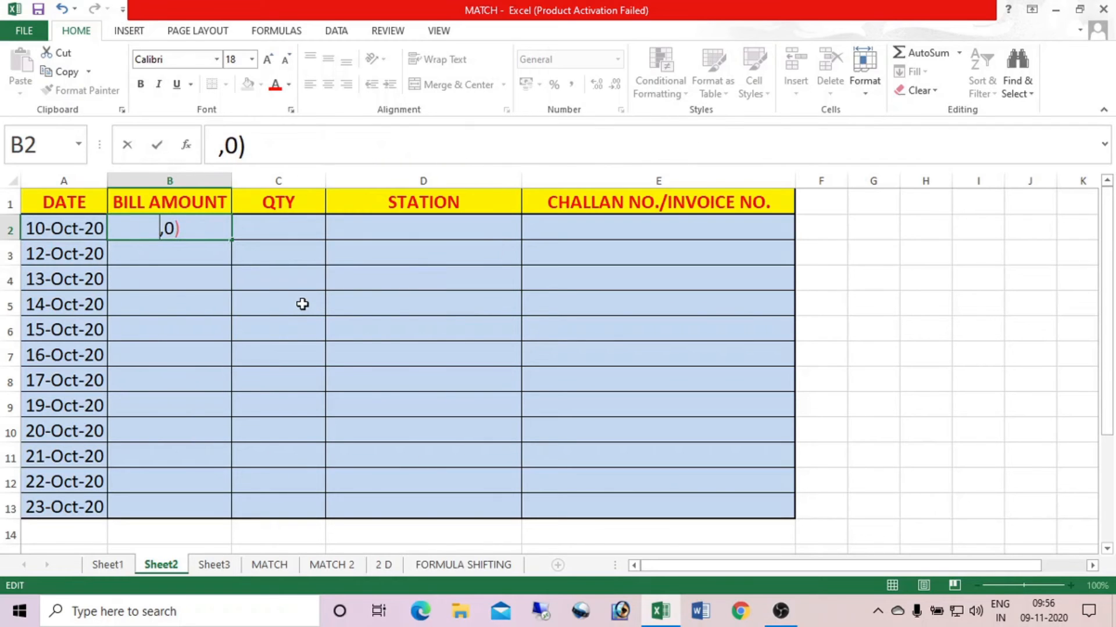
key(Delete)
key(Delete)
key(Delete)
Enter =VLOOKUP(Sheet2!A2,Sheet1!$A$1:$E$31,5,0) in B2 to look up the bill amount for the date.
text(=VLOOKUP()
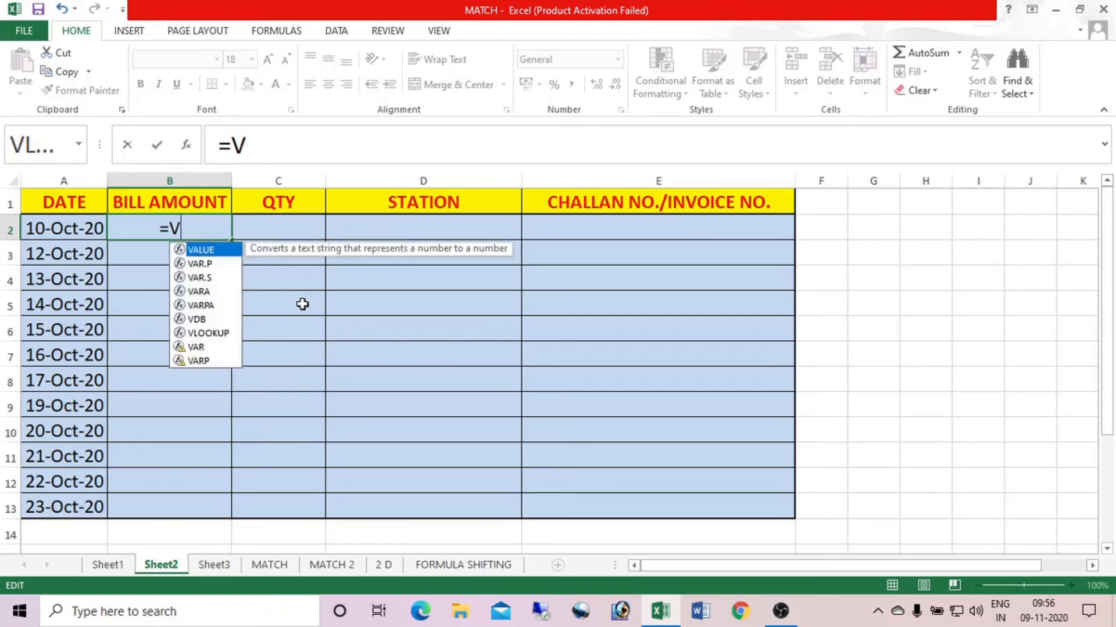
click(33, 230)
text(,)
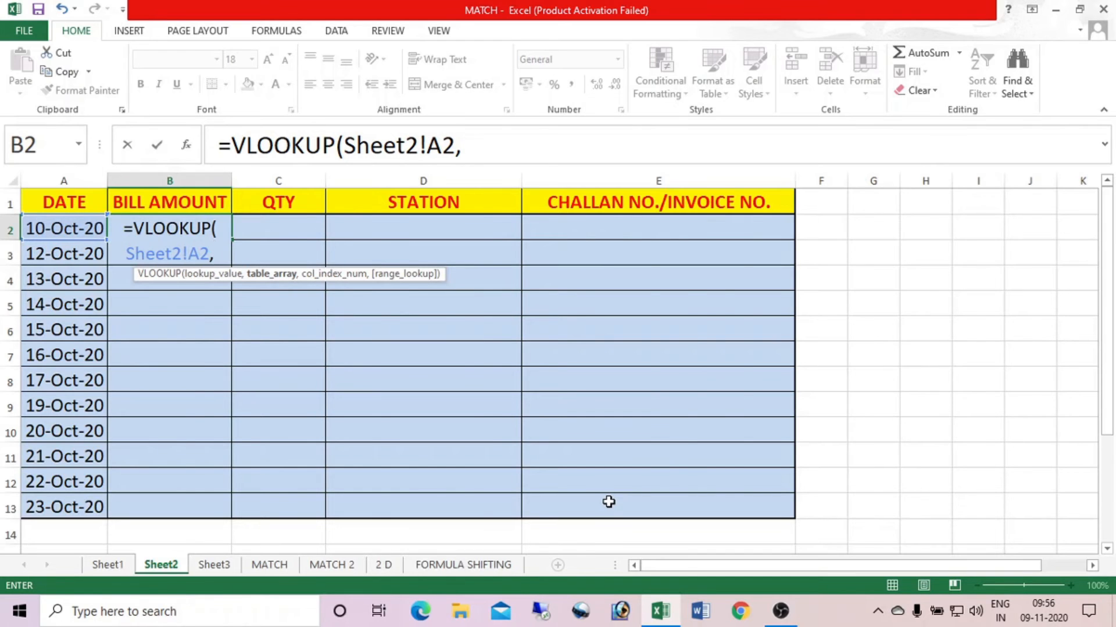
key(ctrl+Page_Up)
click(79, 211)
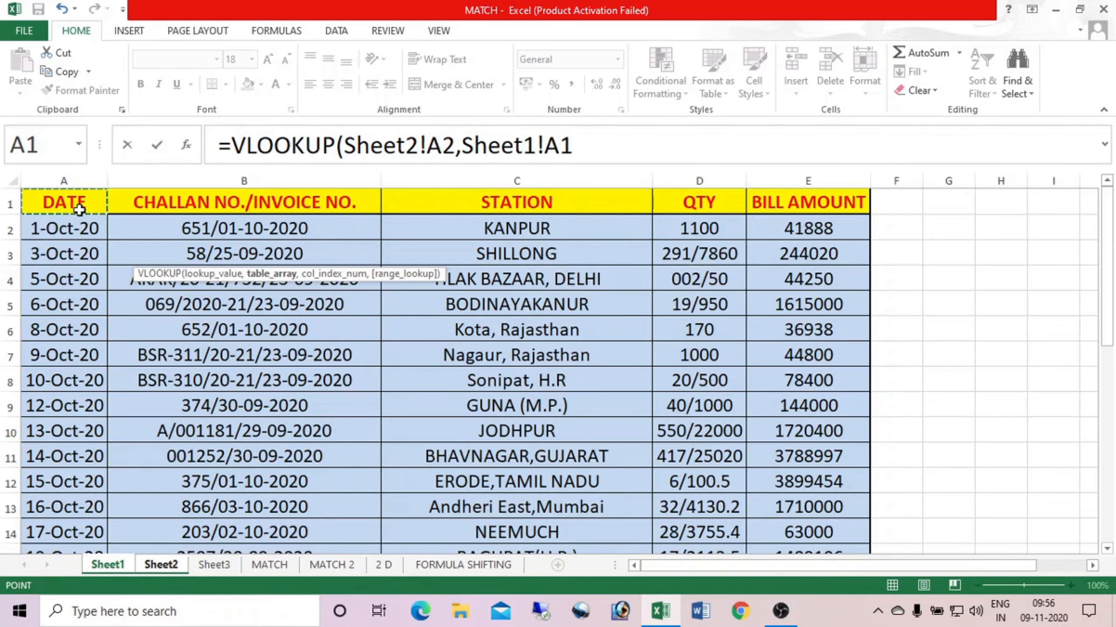
key(ctrl+shift)
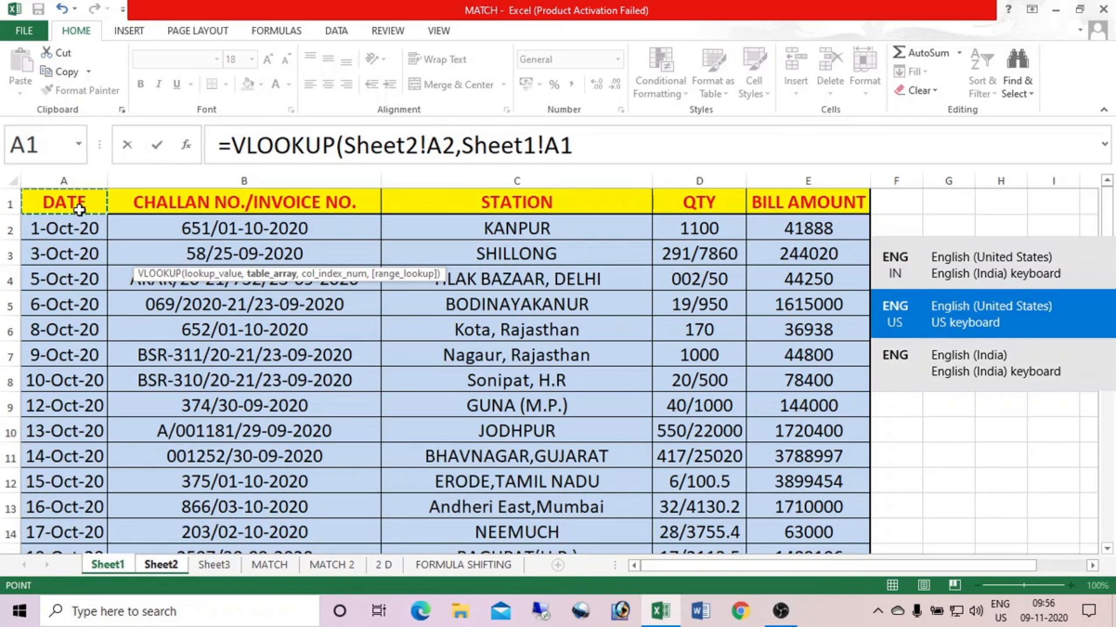
key(ctrl+shift+Right)
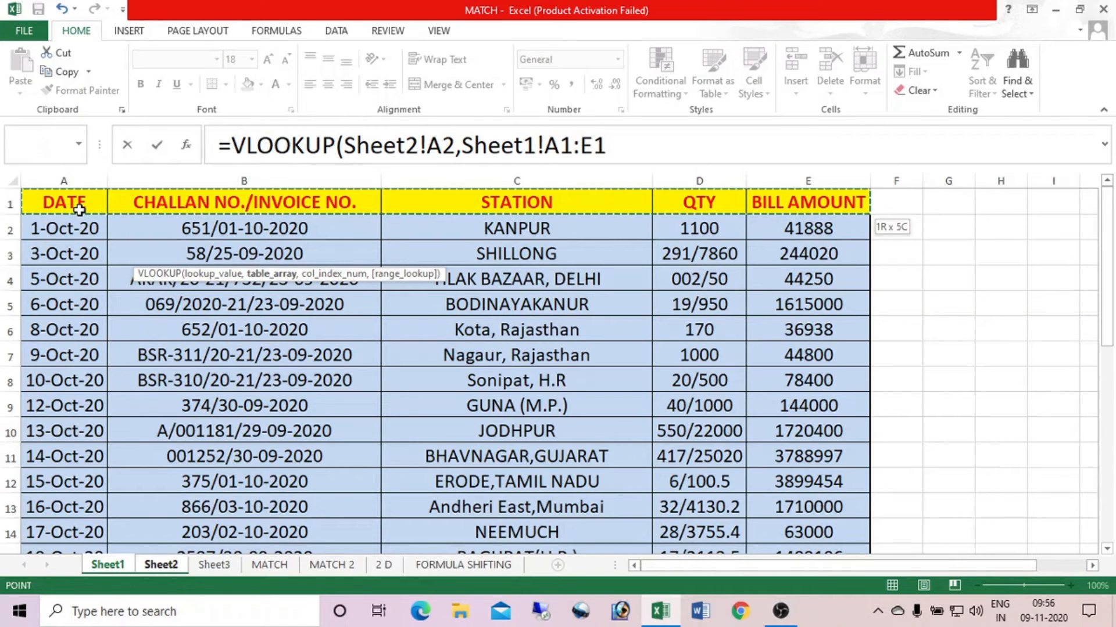
key(ctrl+shift+Down)
key(F4)
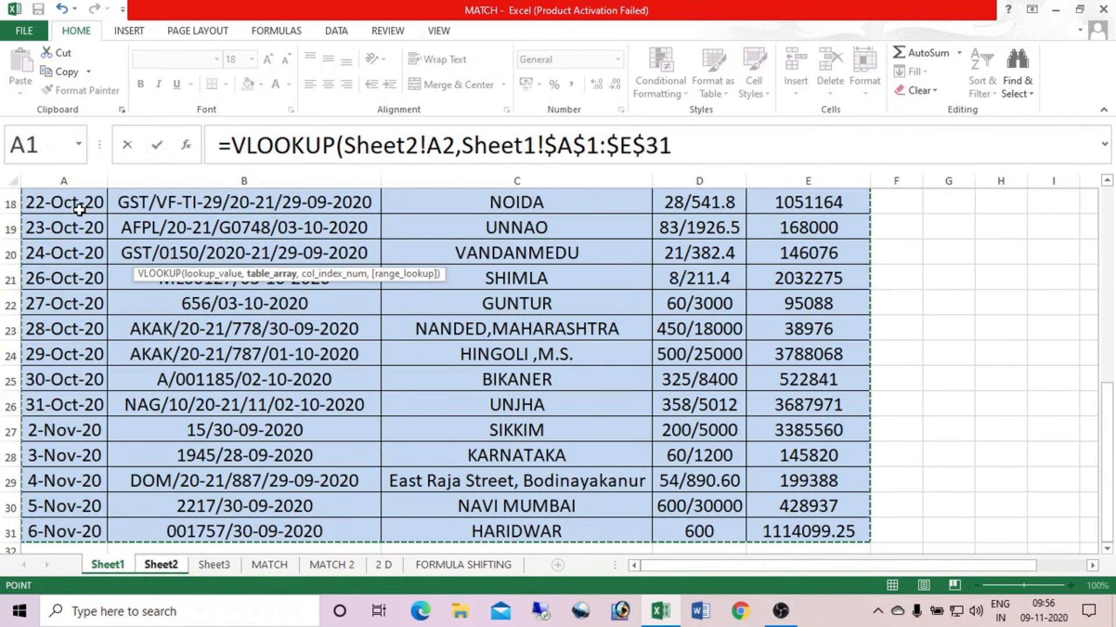
text(,5,)
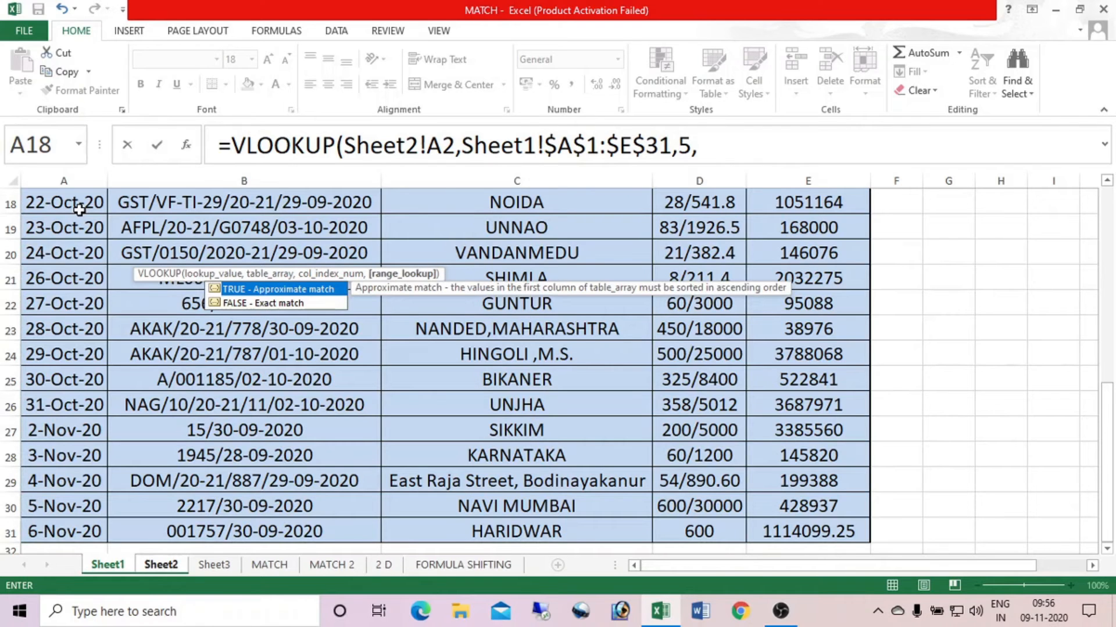
text(0))
key(Return)
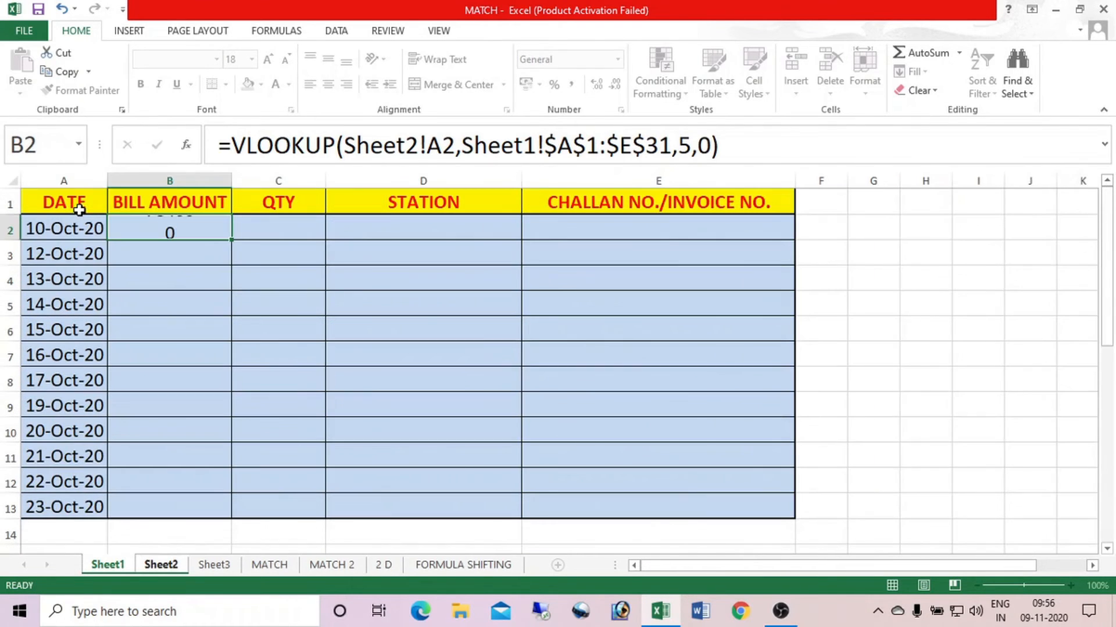
Fill the VLOOKUP formula from B2 across to E2 and check the formula in each filled cell.
click(211, 231)
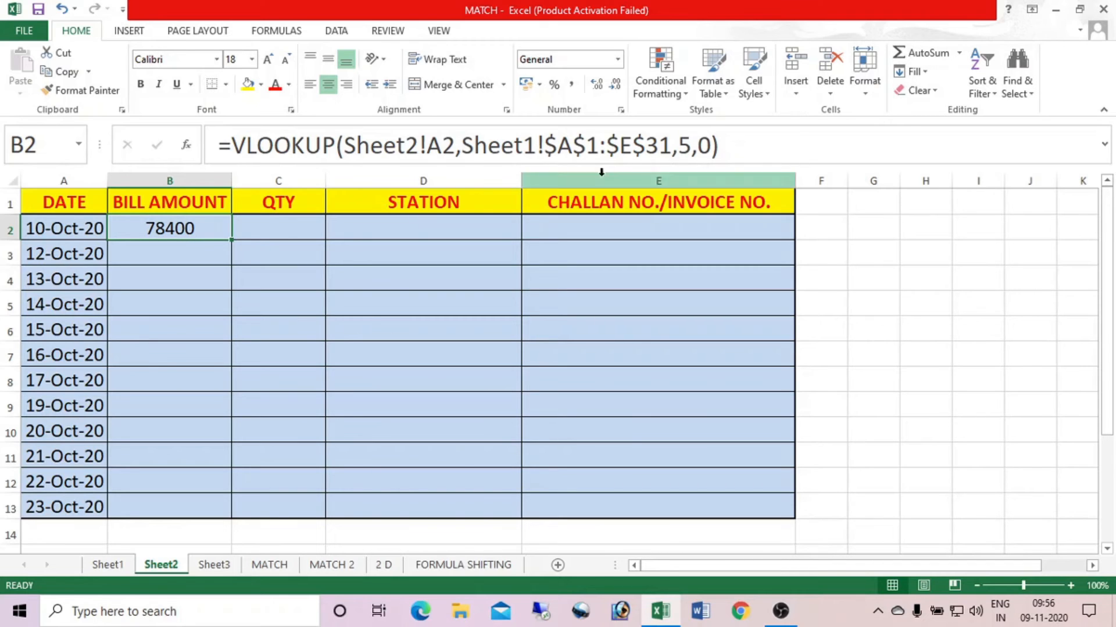
drag(237, 240, 691, 244)
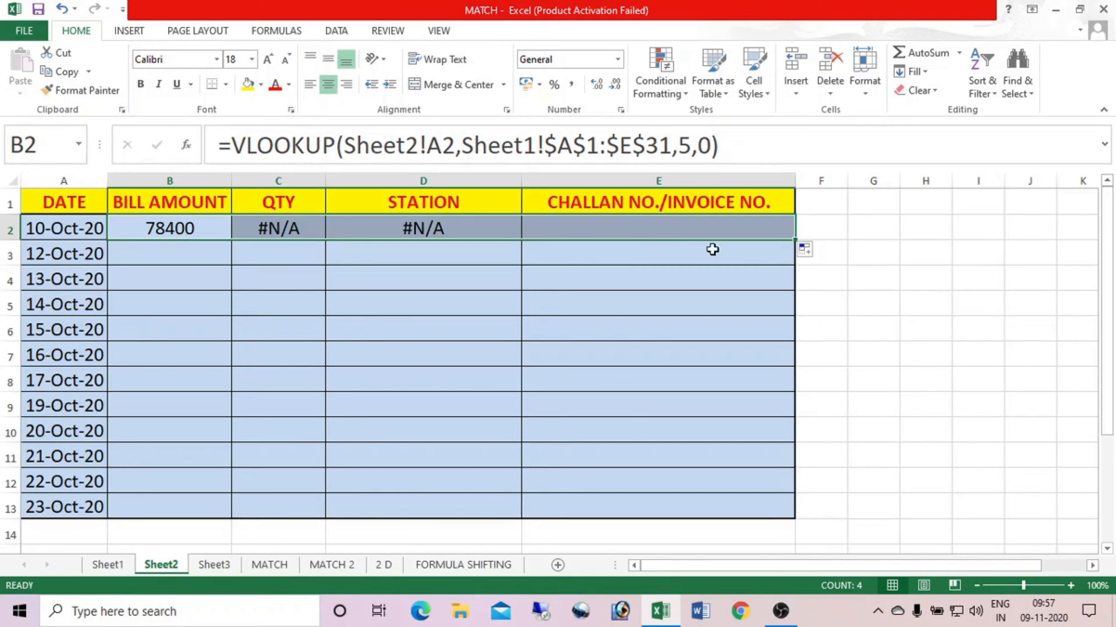
click(212, 227)
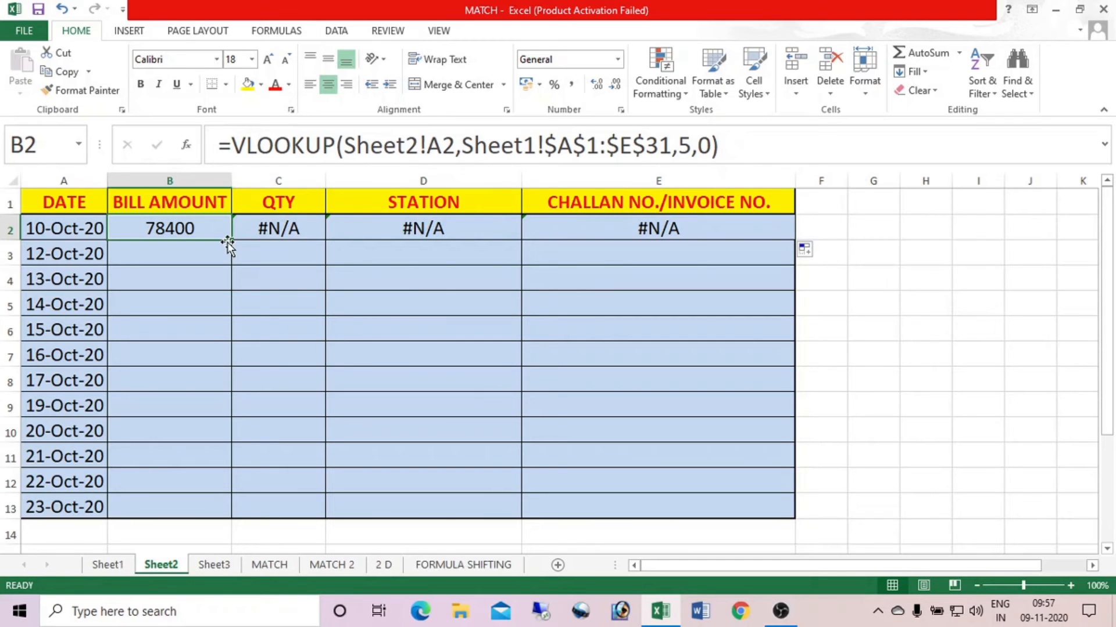
click(265, 232)
click(401, 229)
click(688, 227)
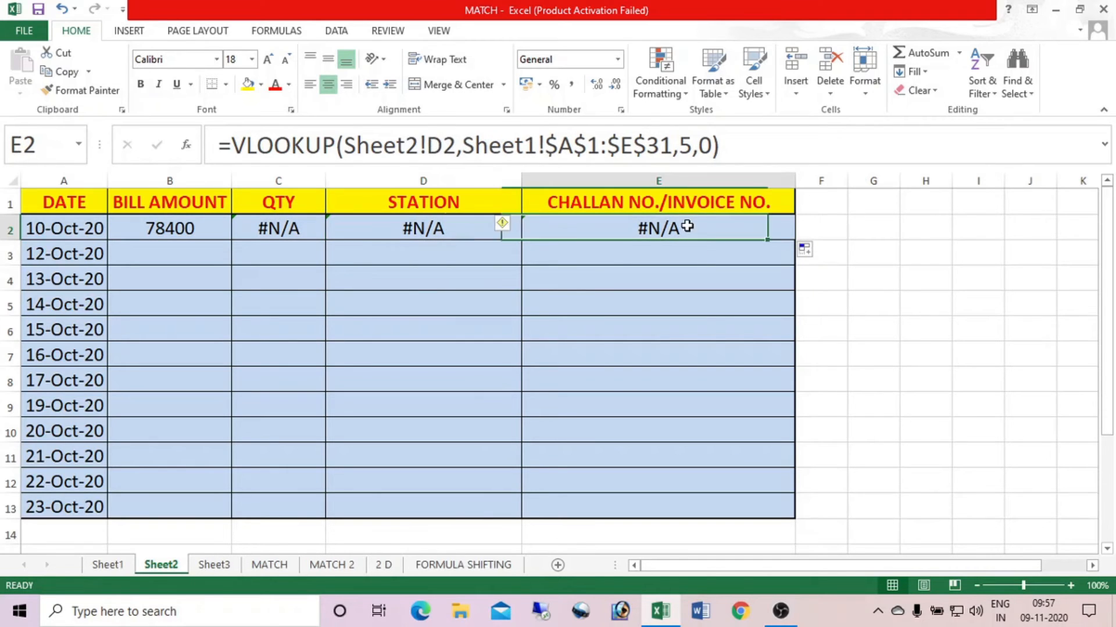
Compare the relative lookup value and the column index of the VLOOKUP formulas across B2 to E2.
click(196, 233)
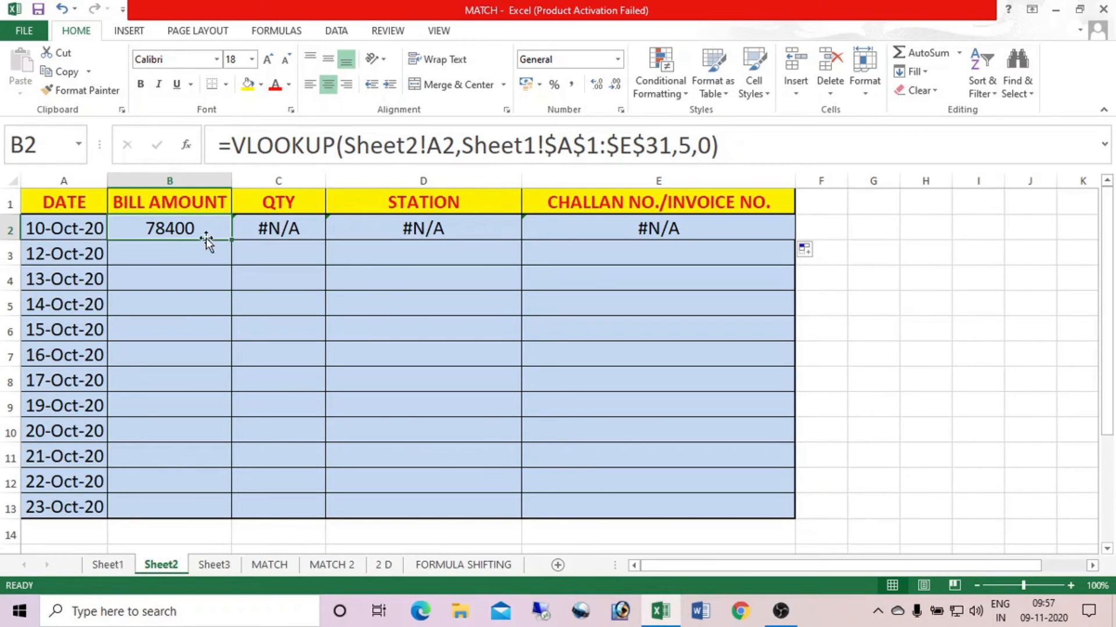
click(279, 227)
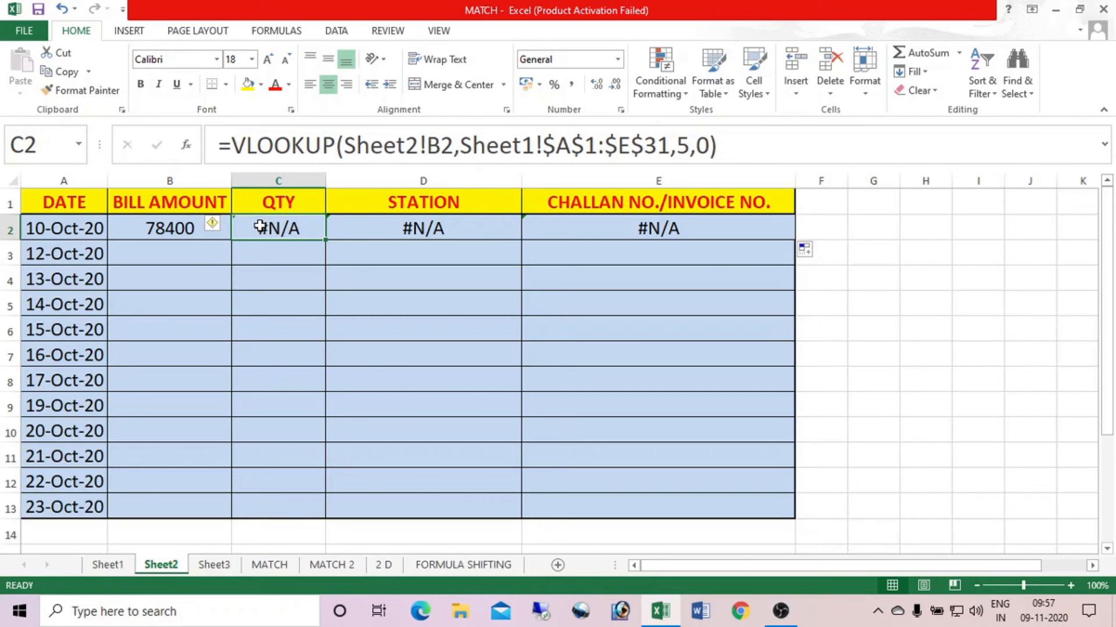
key(Left)
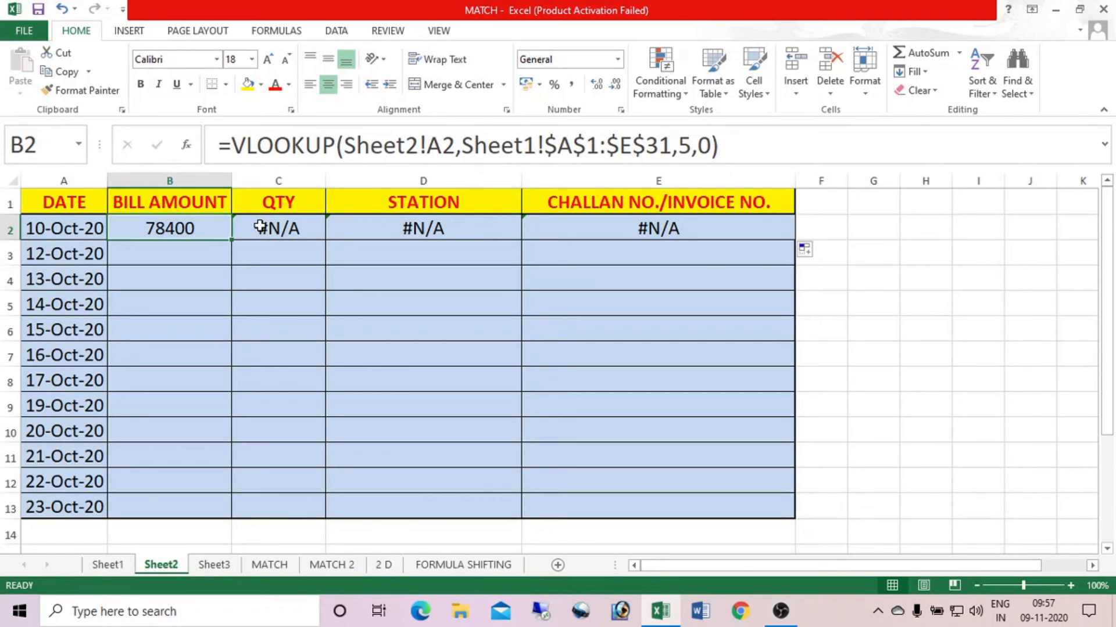
click(259, 226)
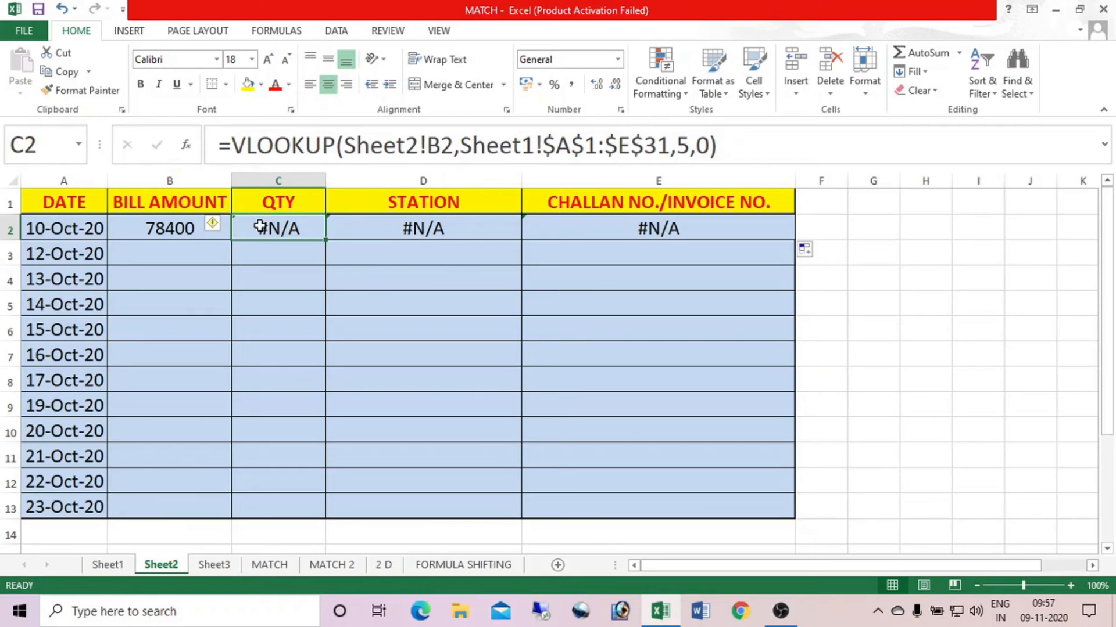
key(Left)
click(260, 226)
key(Right)
key(Right)
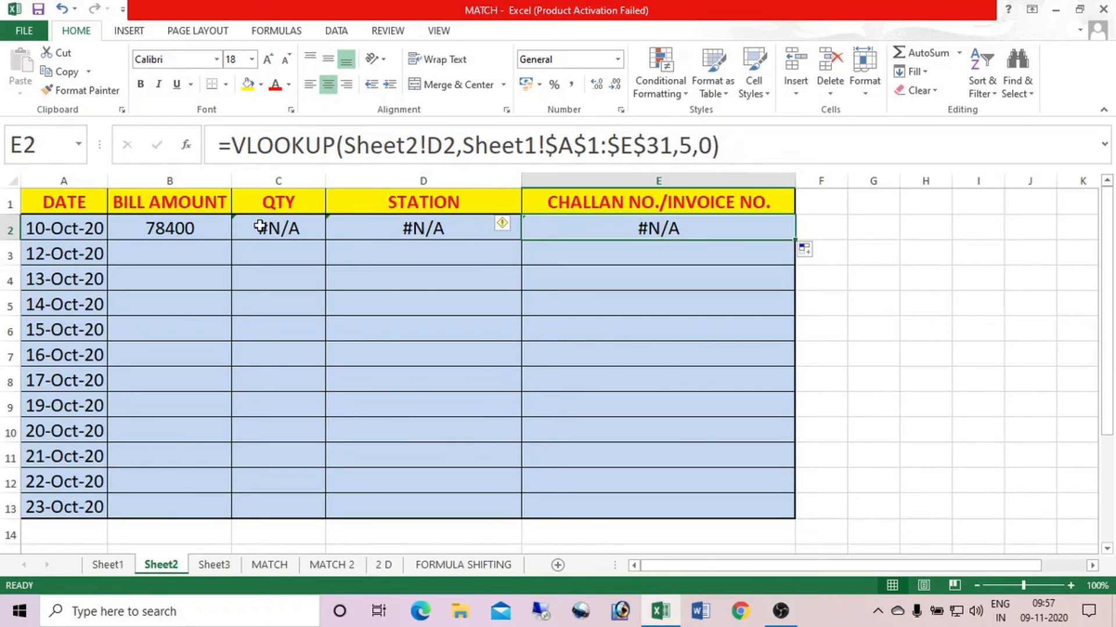
Lock the column of the lookup value in B2's VLOOKUP formula so that it reads Sheet2!$A2.
key(Left)
key(Left)
key(Left)
key(Left)
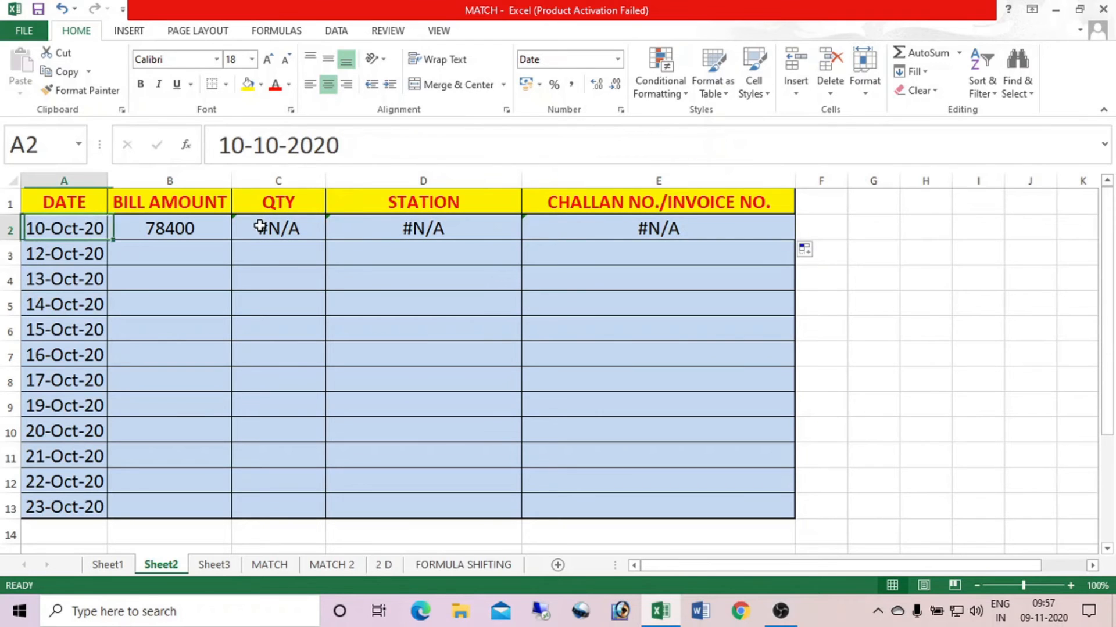
key(Right)
key(Right)
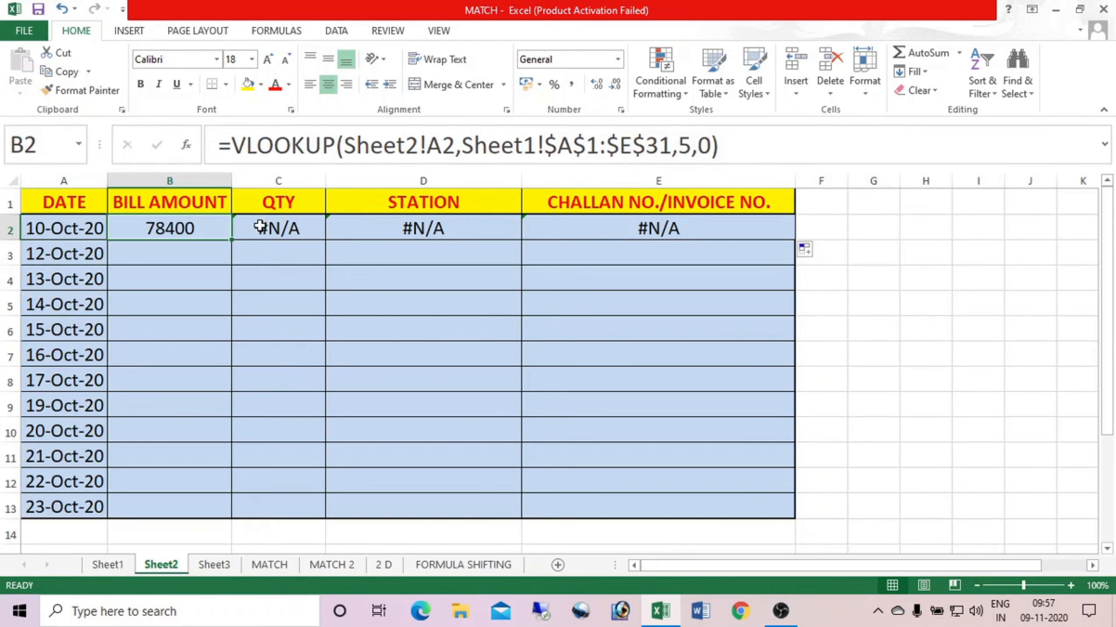
key(Left)
key(Left)
key(Right)
click(429, 146)
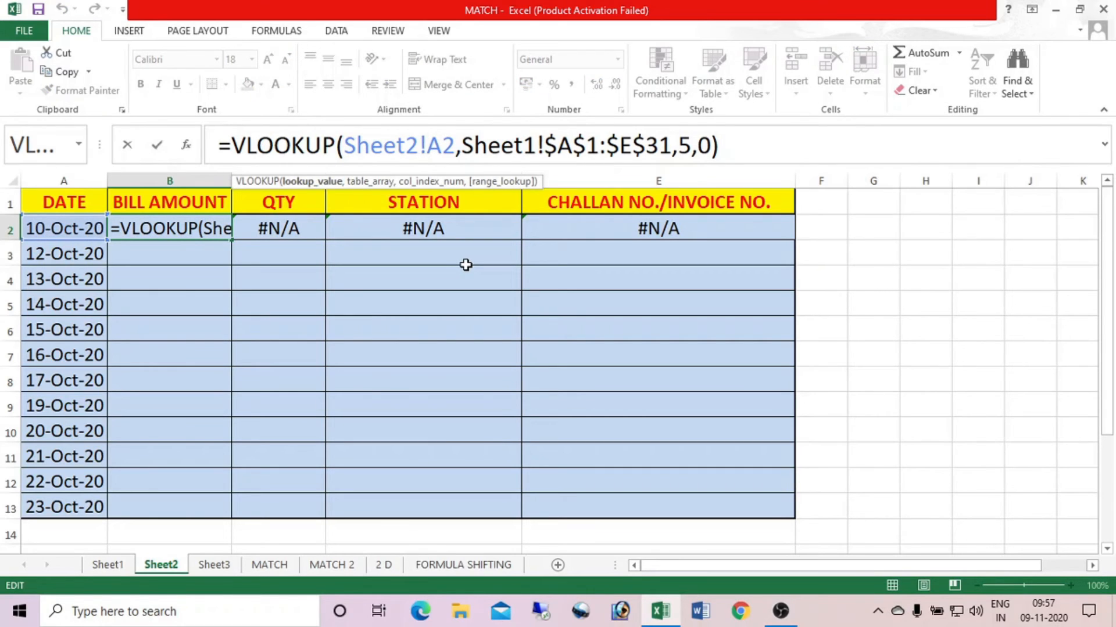
text($)
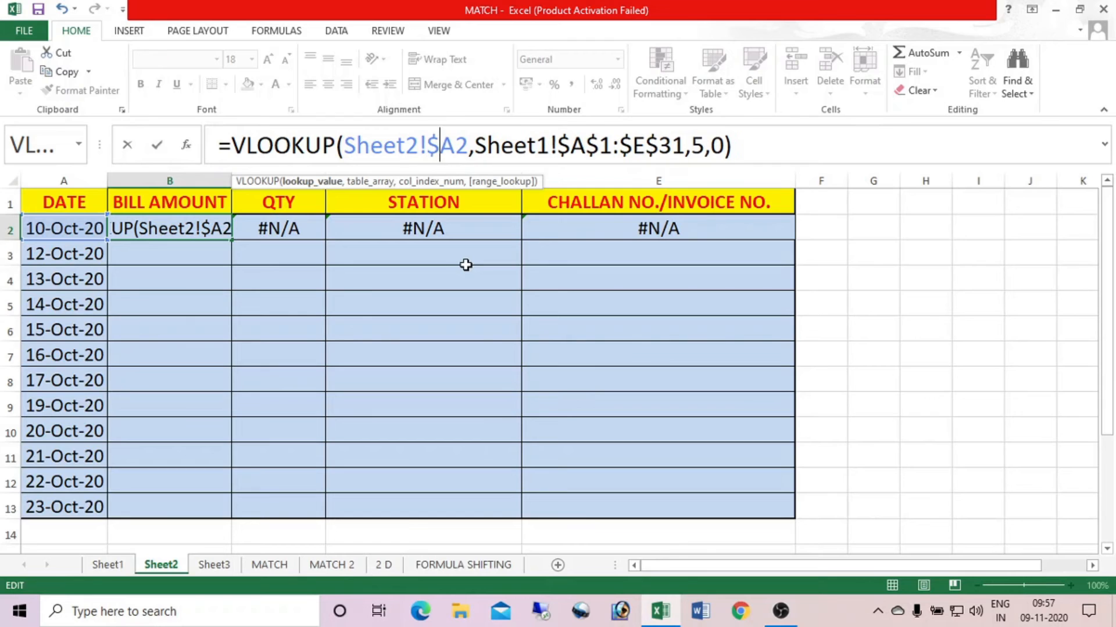
key(Return)
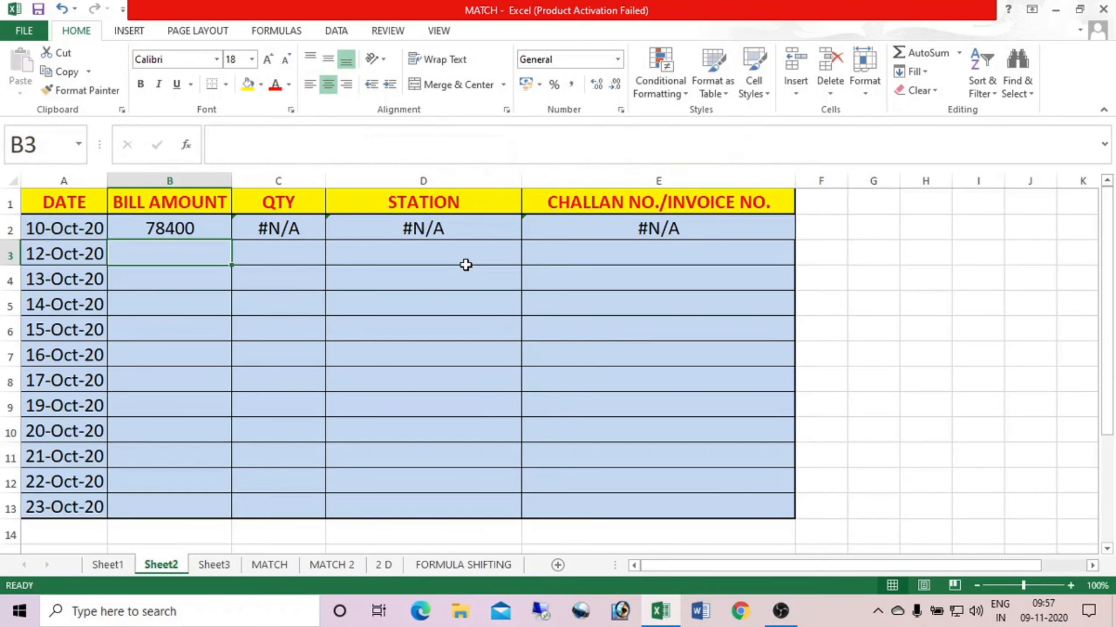
Compare the lookup values in B2 and C2 and fill B2's column-locked VLOOKUP formula across to E2.
key(Up)
key(Right)
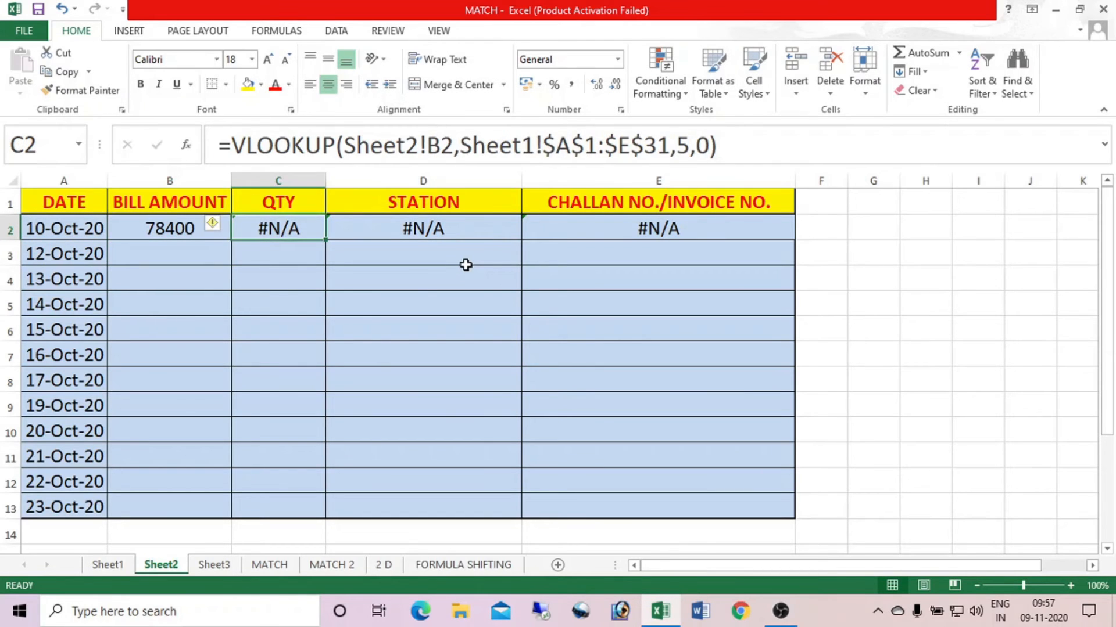
key(Left)
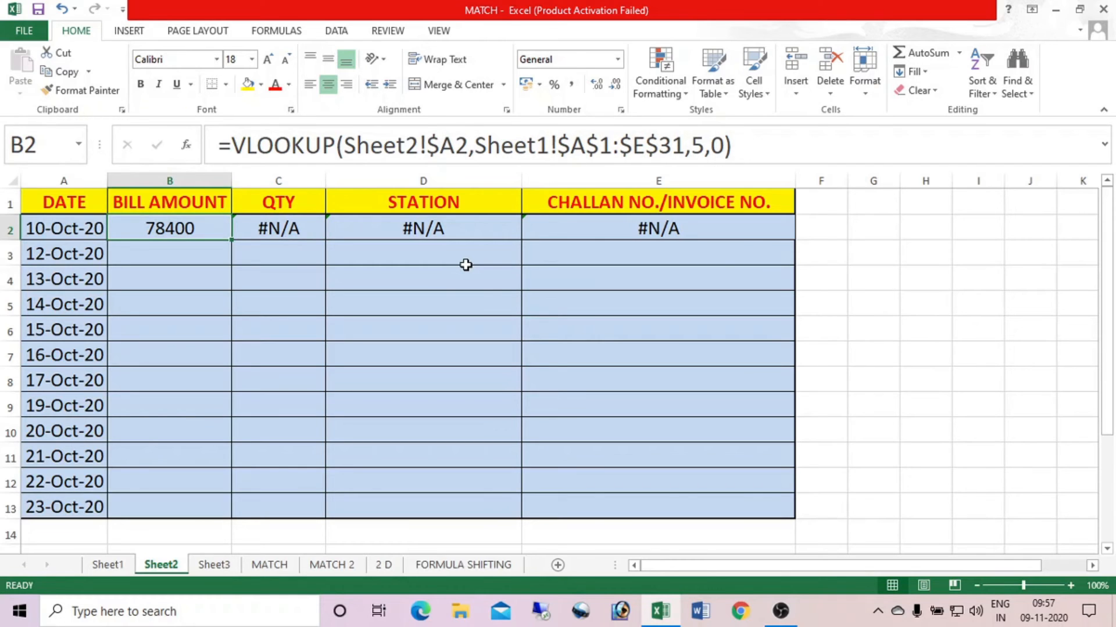
key(Right)
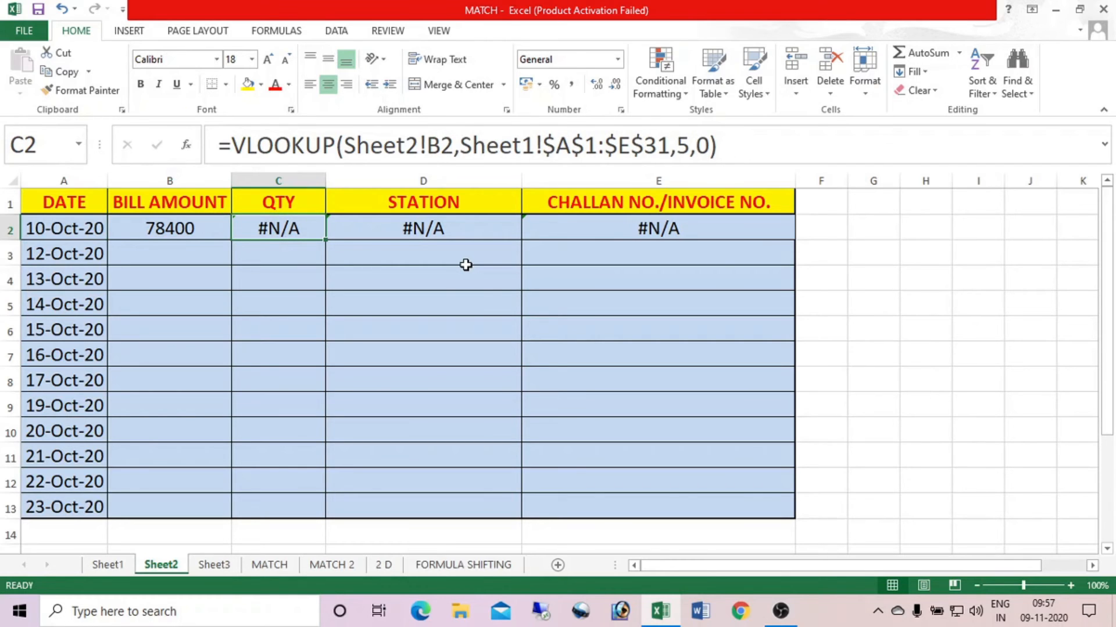
key(Left)
drag(234, 243, 735, 258)
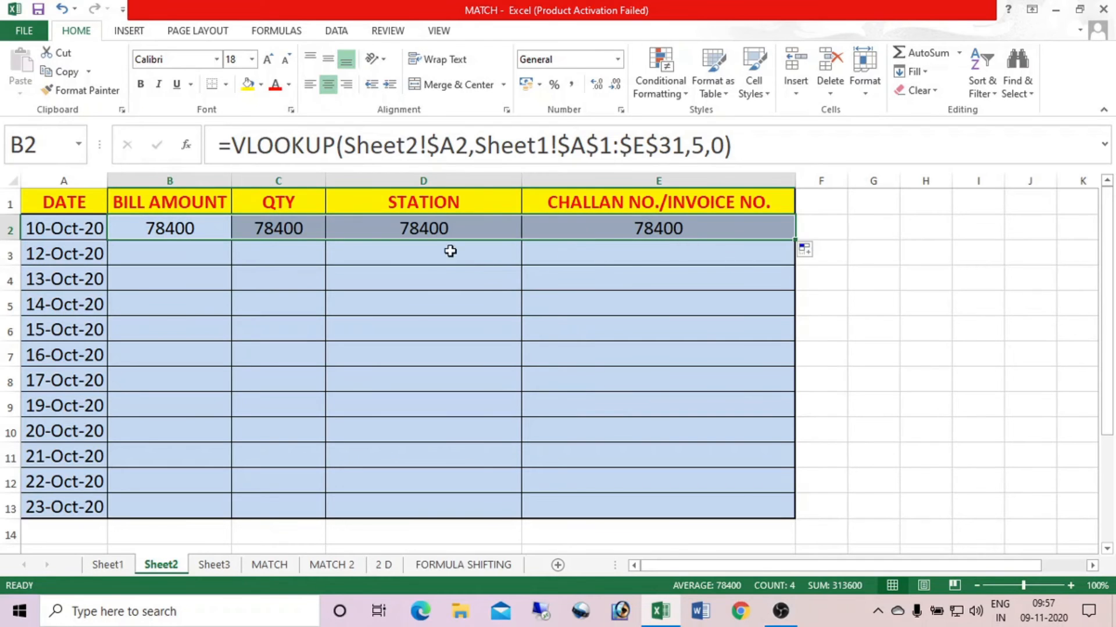
Check the lookup value in the filled formulas from C2 to E2 against the date in A2.
click(278, 226)
key(Right)
key(Right)
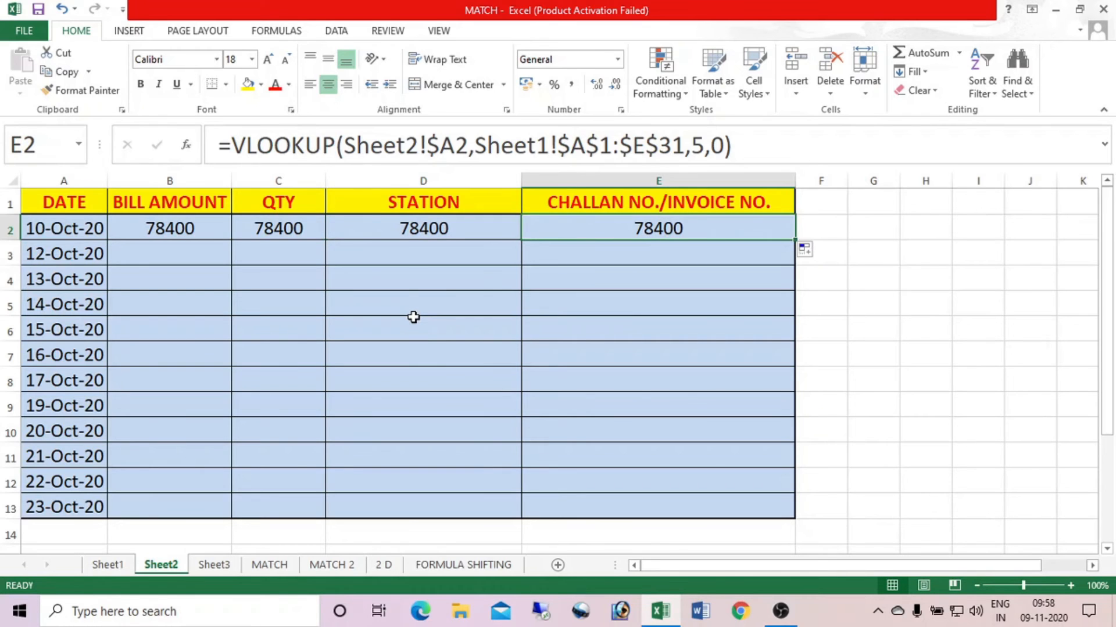
key(Left)
key(Left)
key(Left)
key(Left)
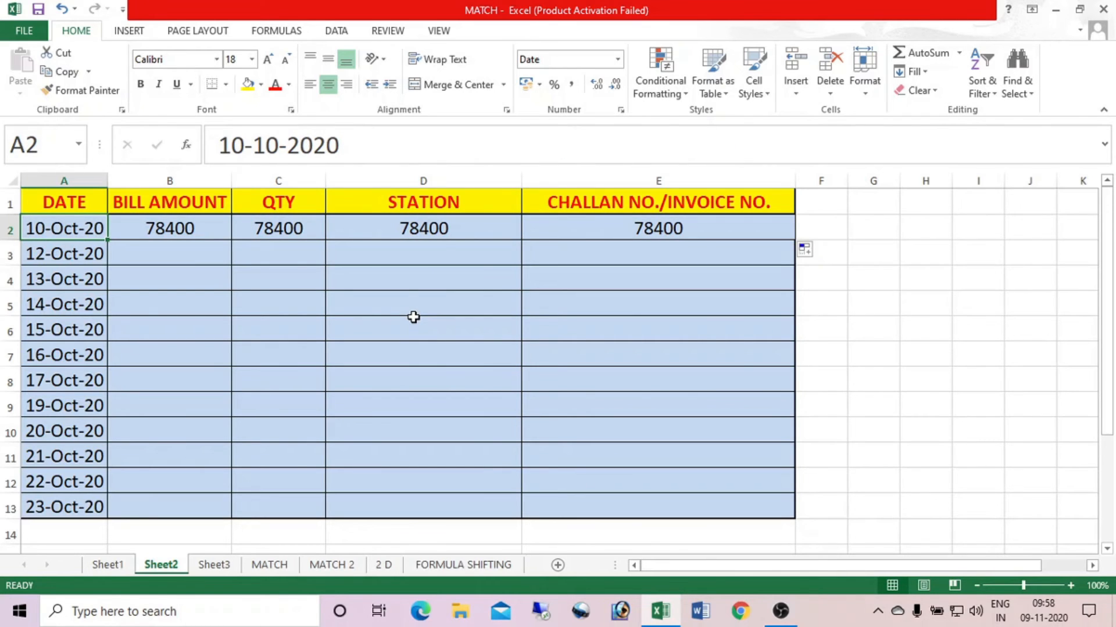
Try filling the VLOOKUP formula from B2 down to B3, check its row reference, and clear B3.
key(Right)
drag(234, 240, 236, 266)
click(191, 250)
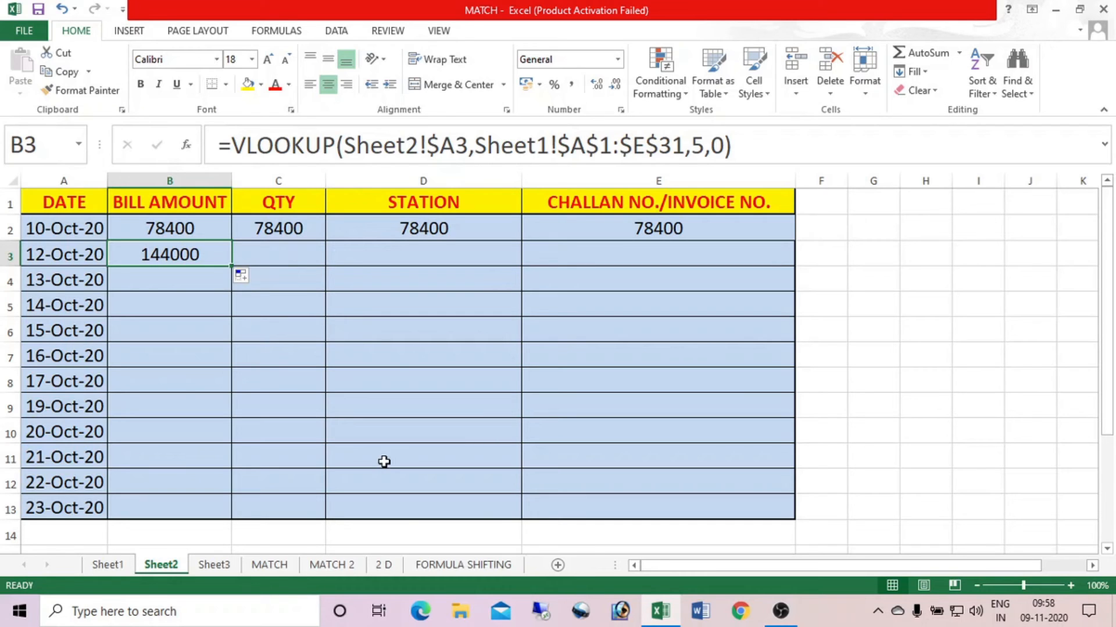
key(Delete)
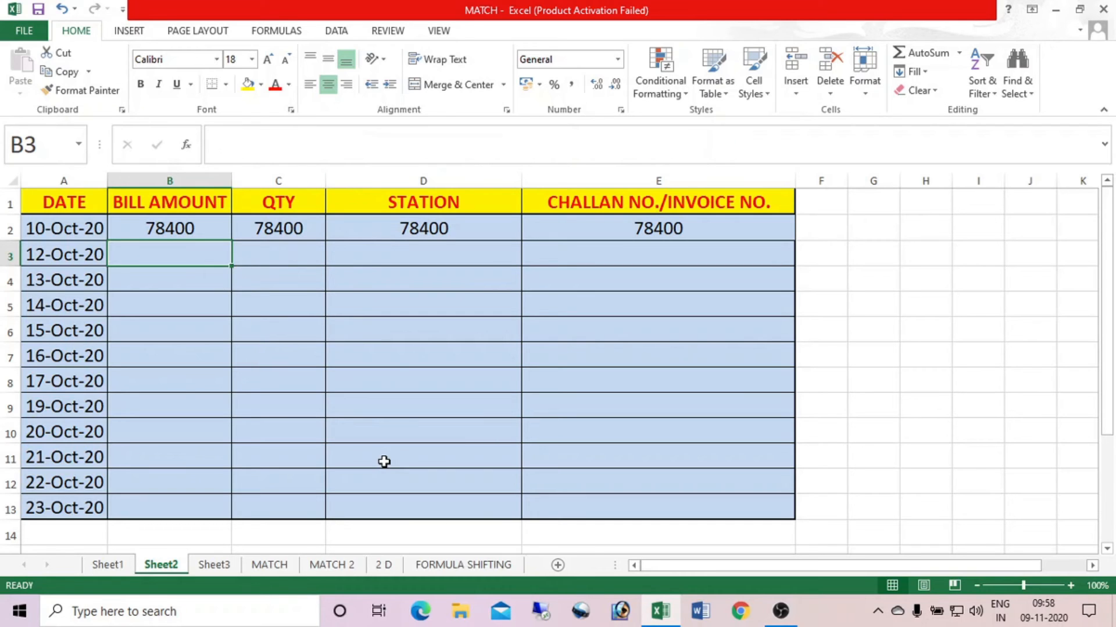
Replace the fixed column index 5 in B2's VLOOKUP with a MATCH function using B1 as its lookup value.
click(209, 224)
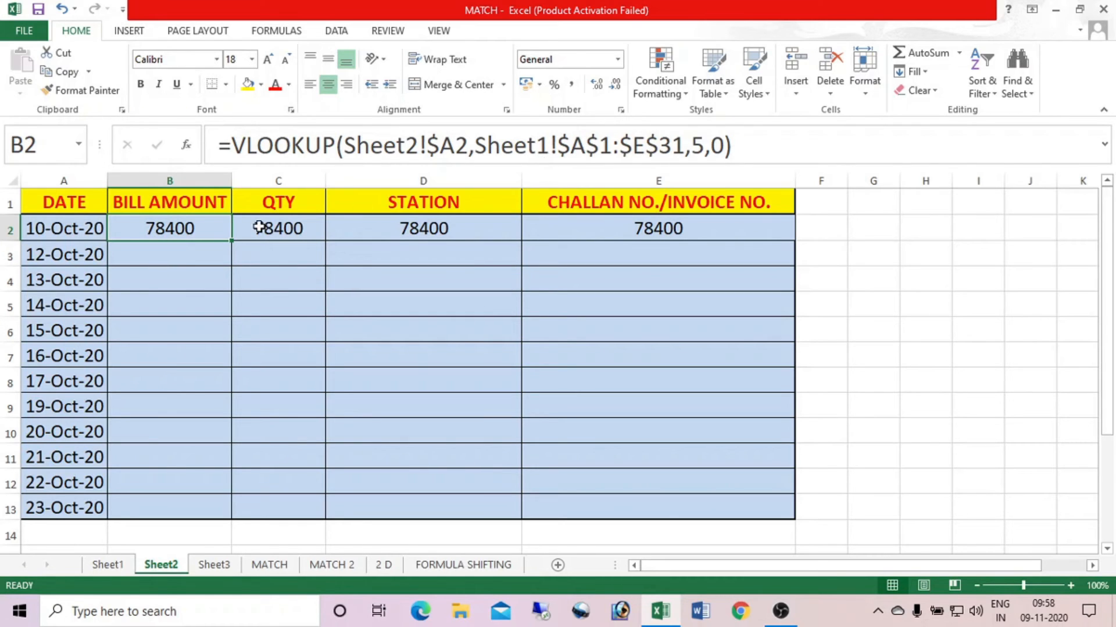
click(695, 149)
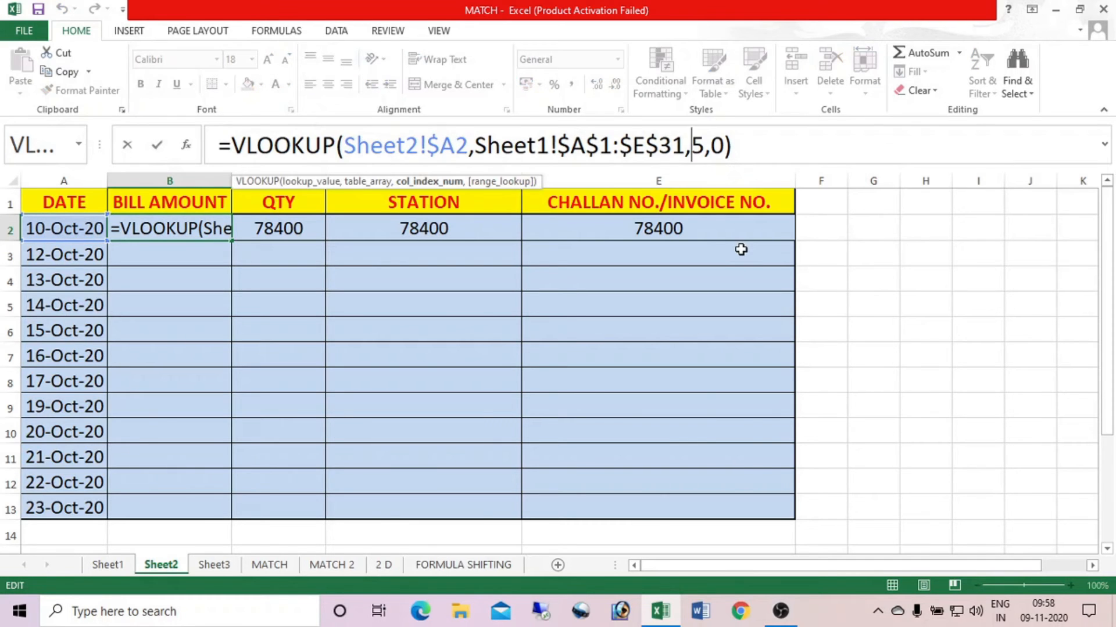
key(Delete)
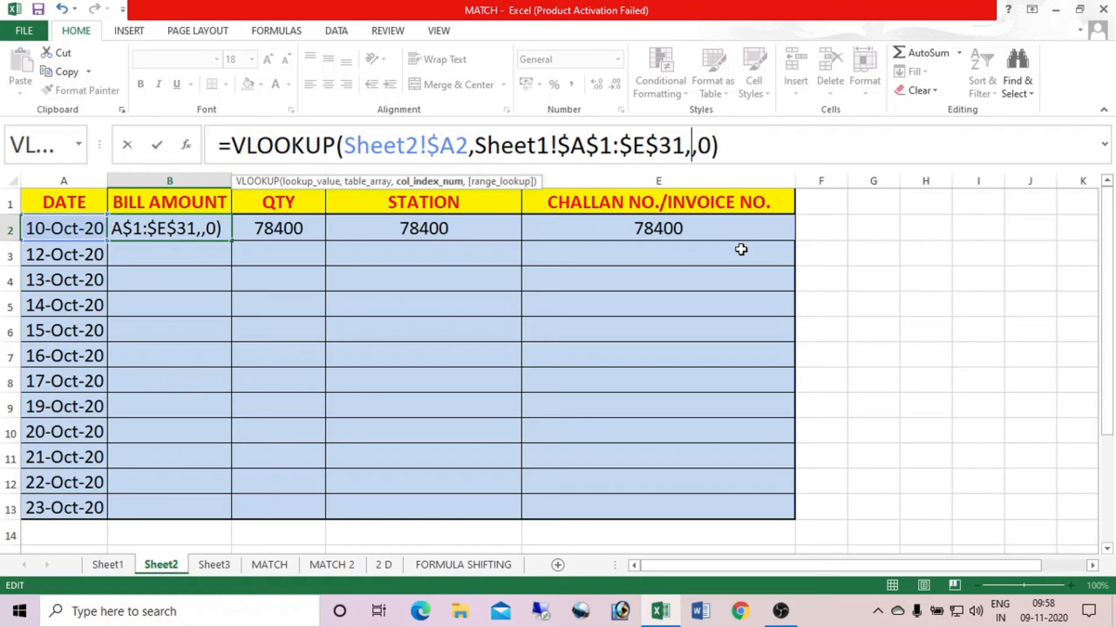
text(MATCH)
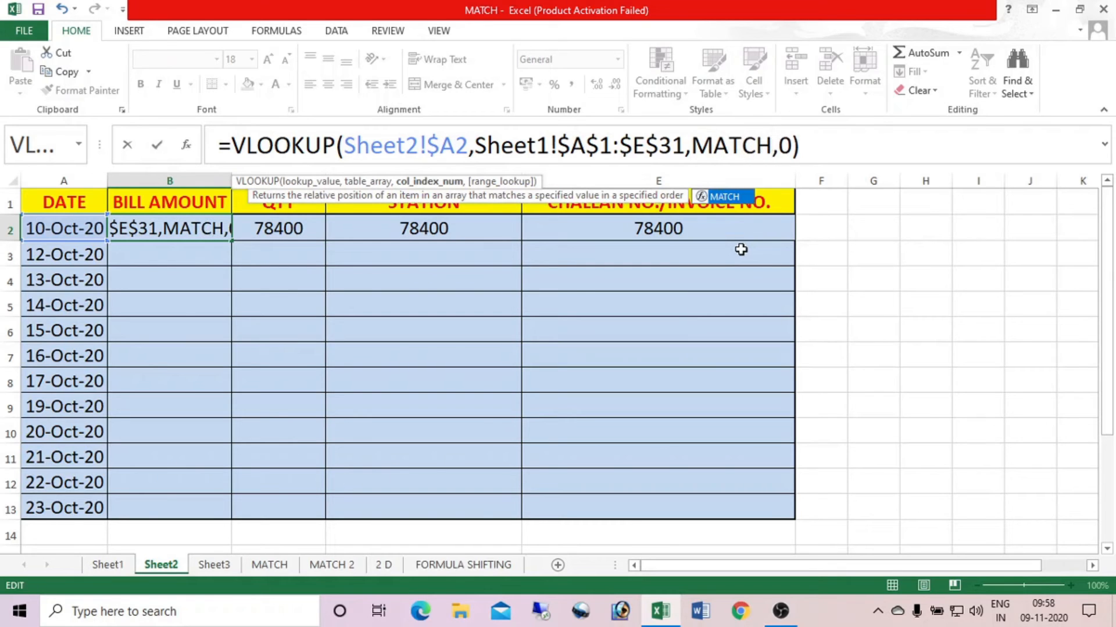
text(()
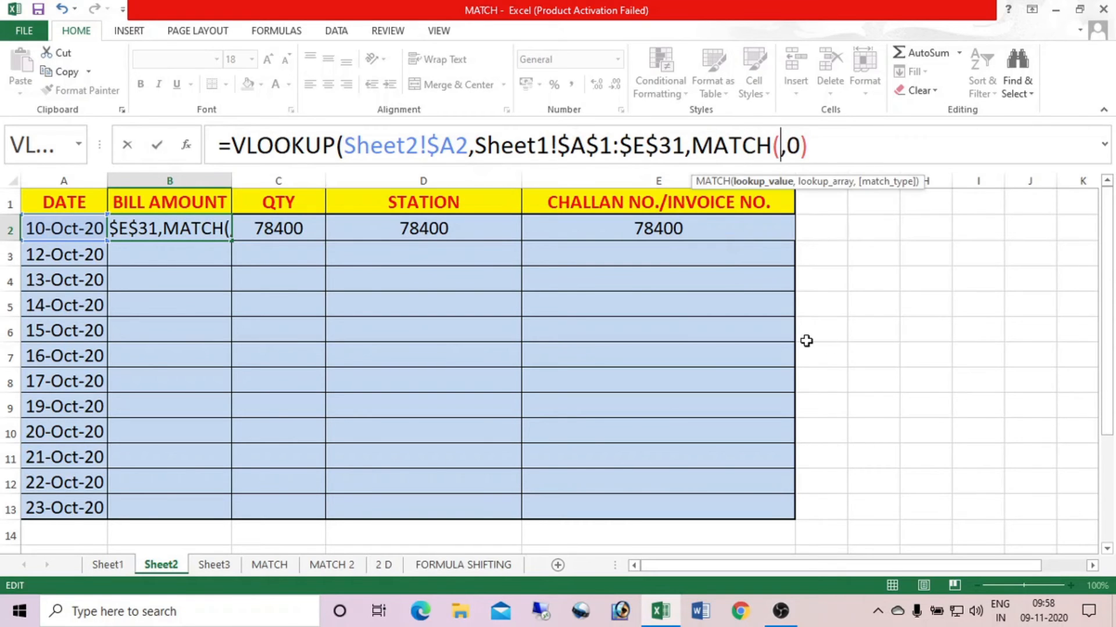
click(199, 201)
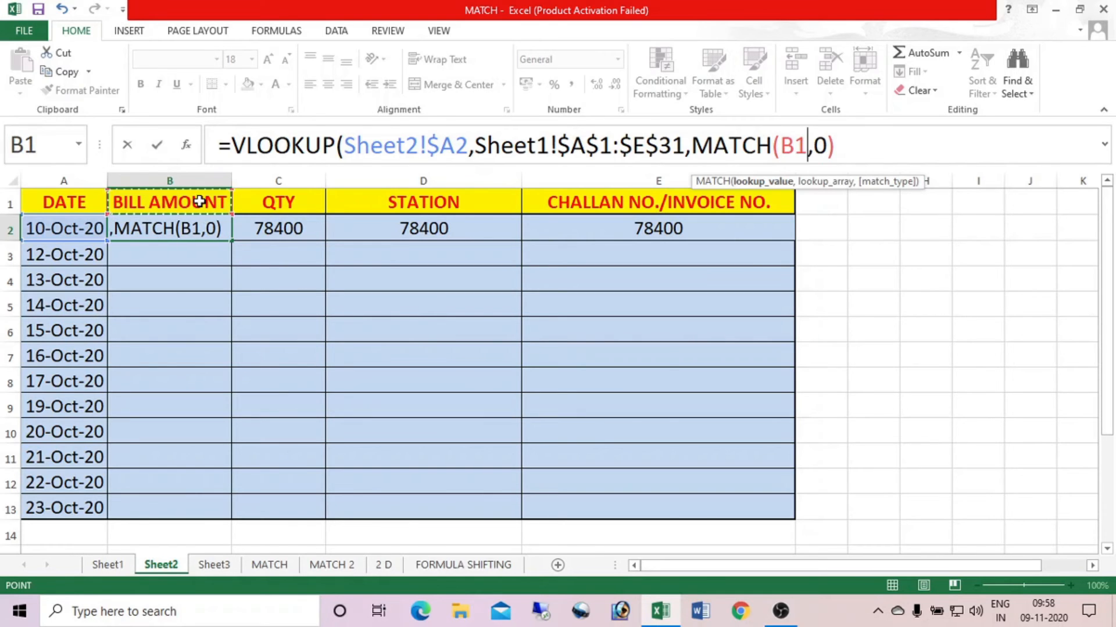
text(,)
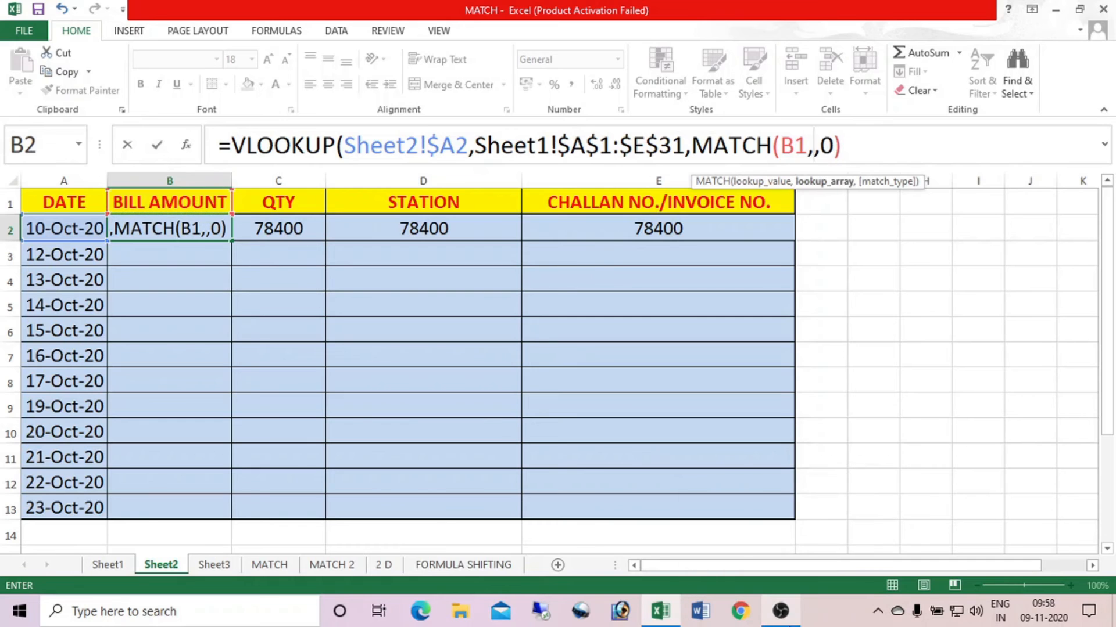
Complete the nested MATCH with the header range Sheet1!A1:E1 and match type 0, and enter the formula.
click(110, 566)
key(ctrl+Home)
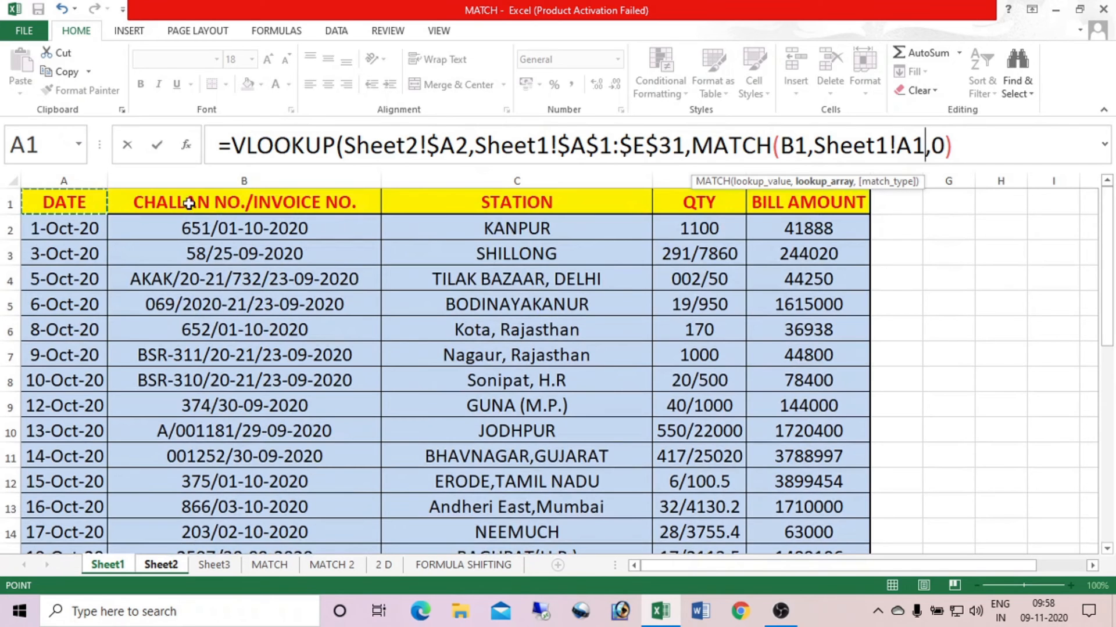
drag(93, 199, 804, 204)
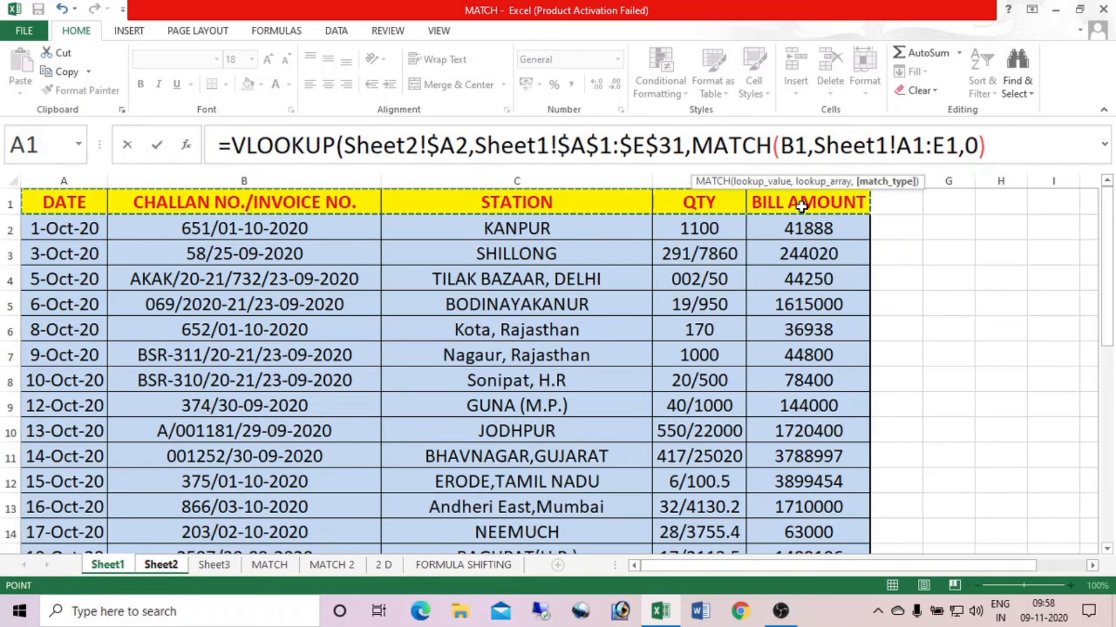
text(,0)
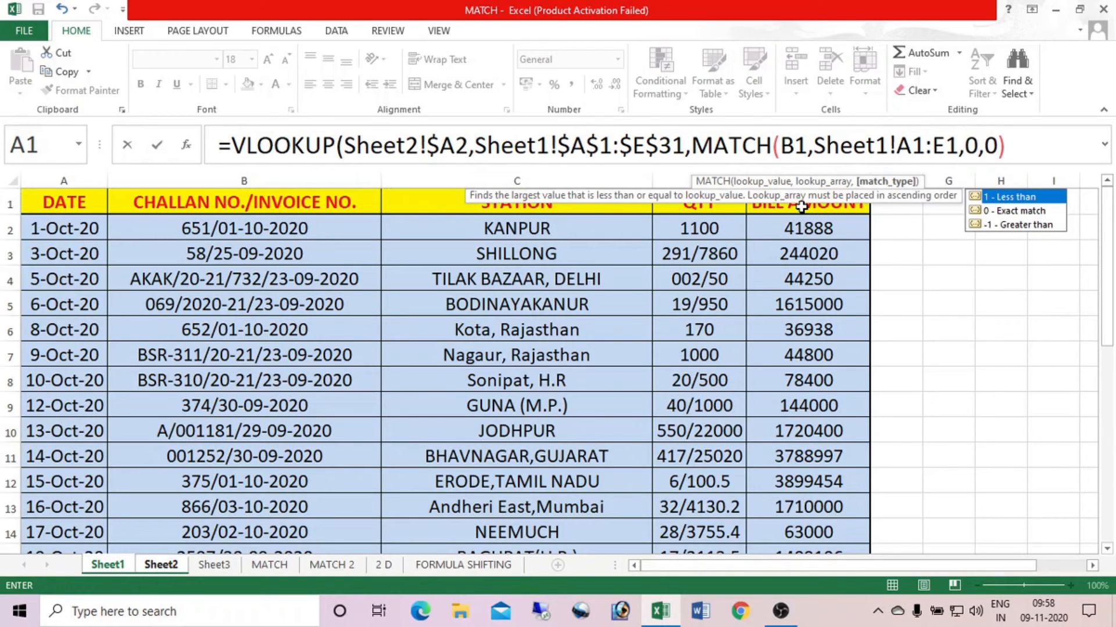
text())
key(Right)
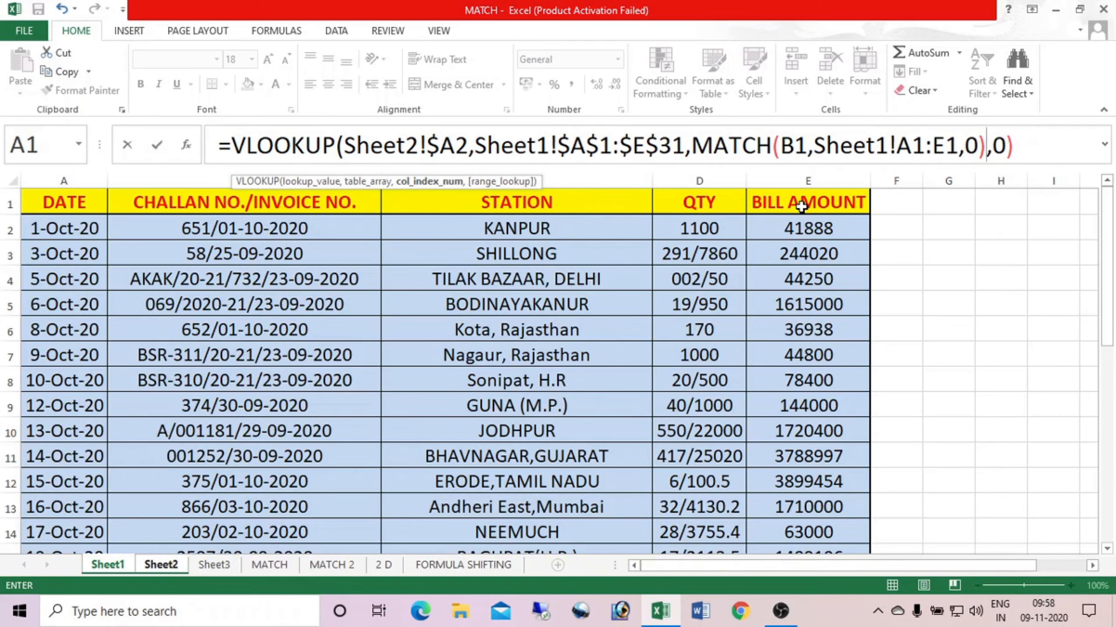
key(Return)
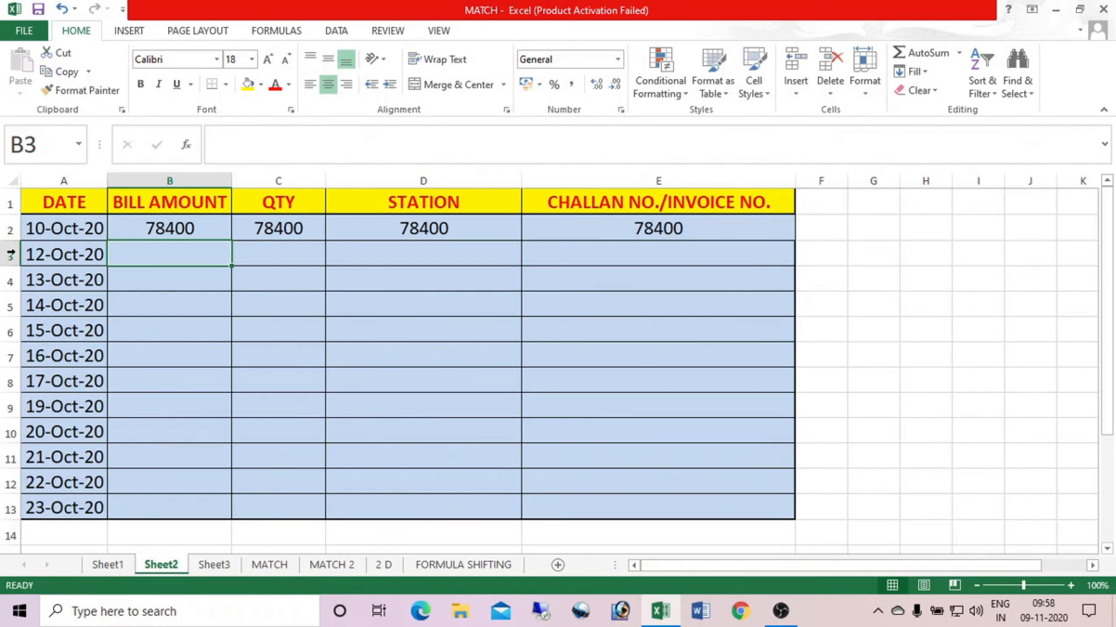
Fill the VLOOKUP and MATCH formula from B2 across to E2 and autofit the width of column C.
click(203, 228)
drag(232, 240, 697, 229)
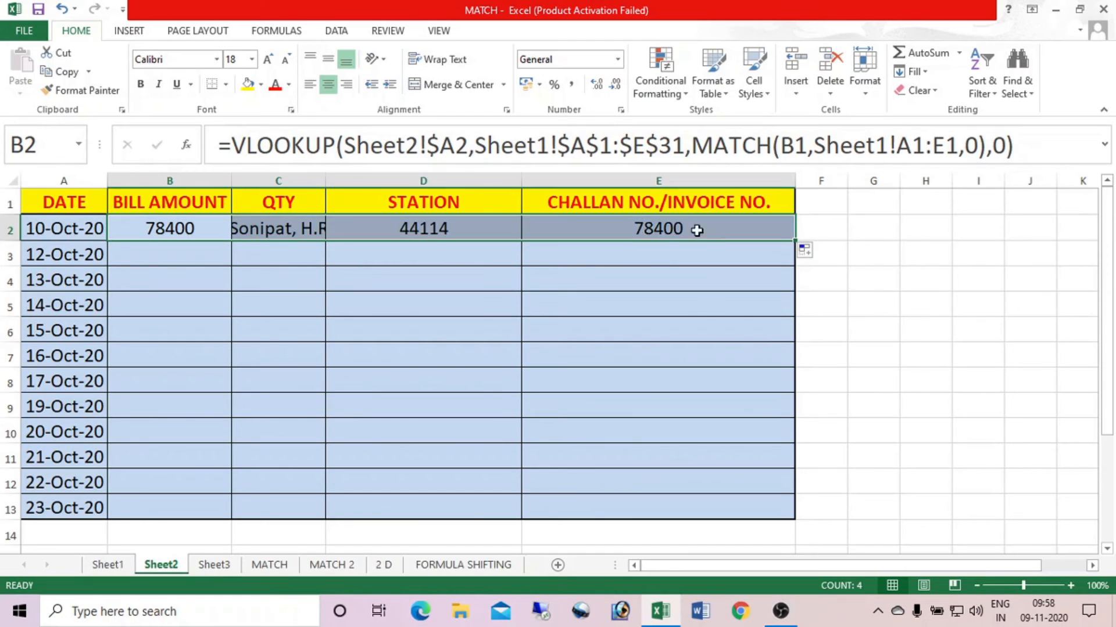
double_click(325, 169)
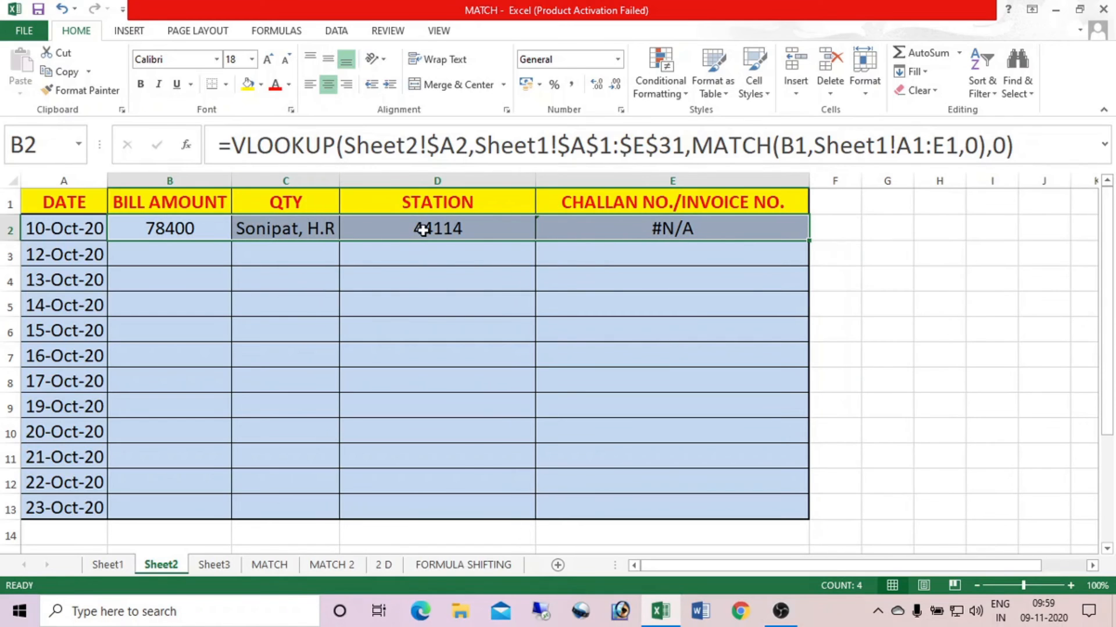
Compare the MATCH lookup array in the filled formulas from B2 to E2.
click(657, 232)
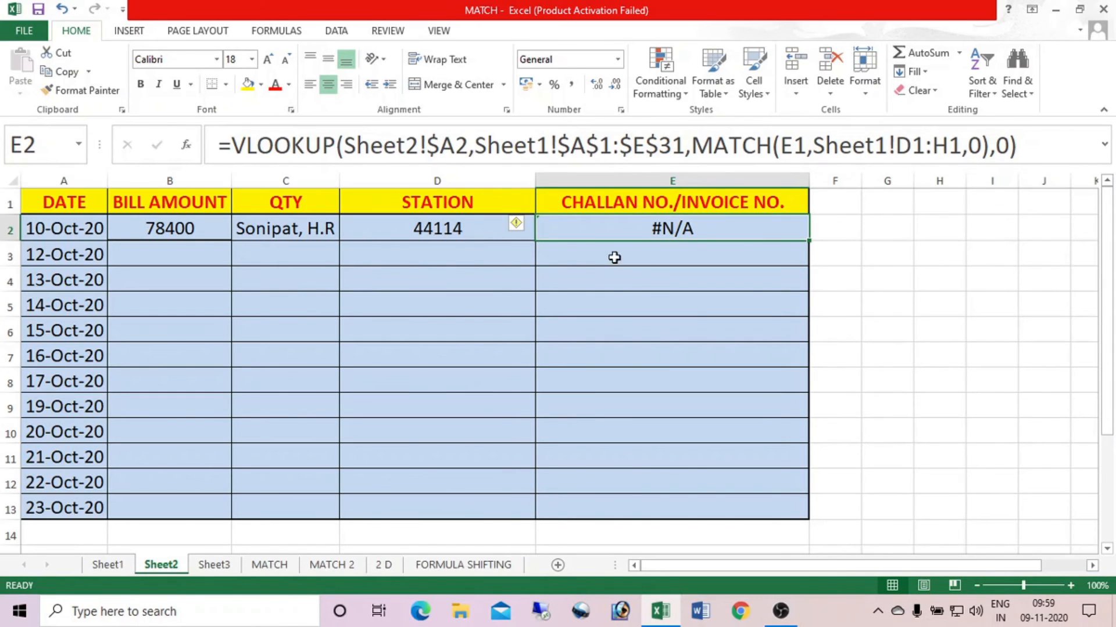
click(203, 229)
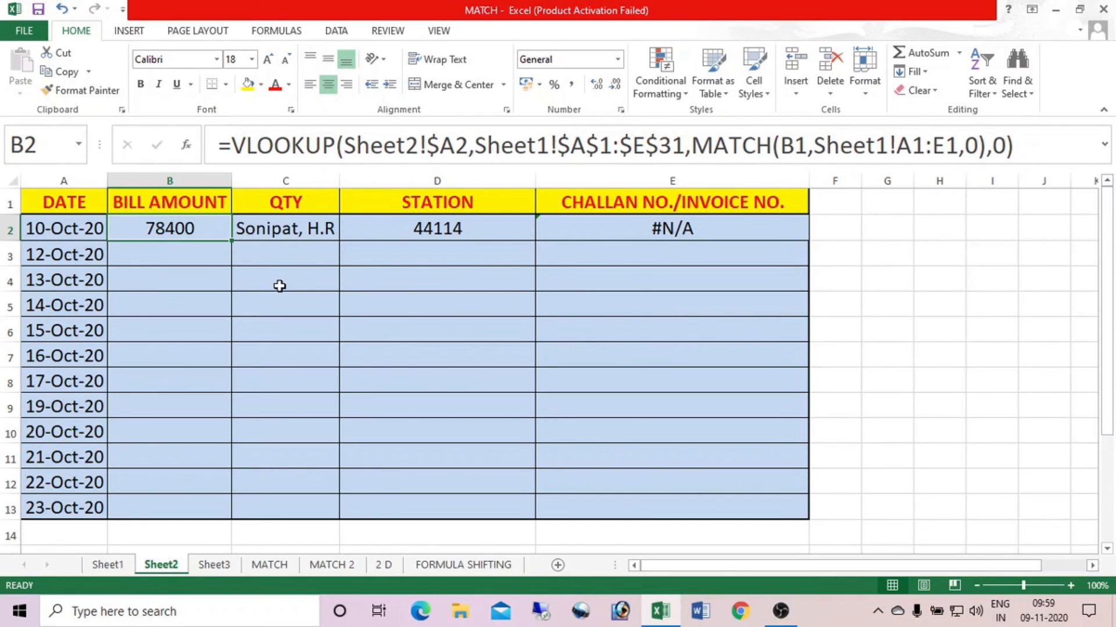
key(Right)
key(Right)
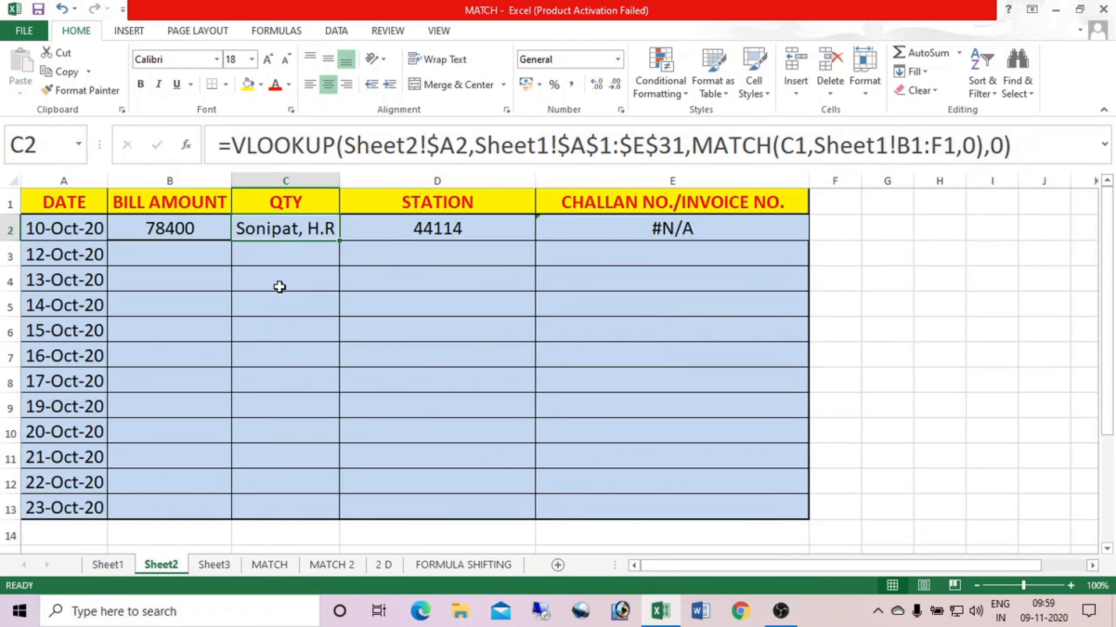
key(Right)
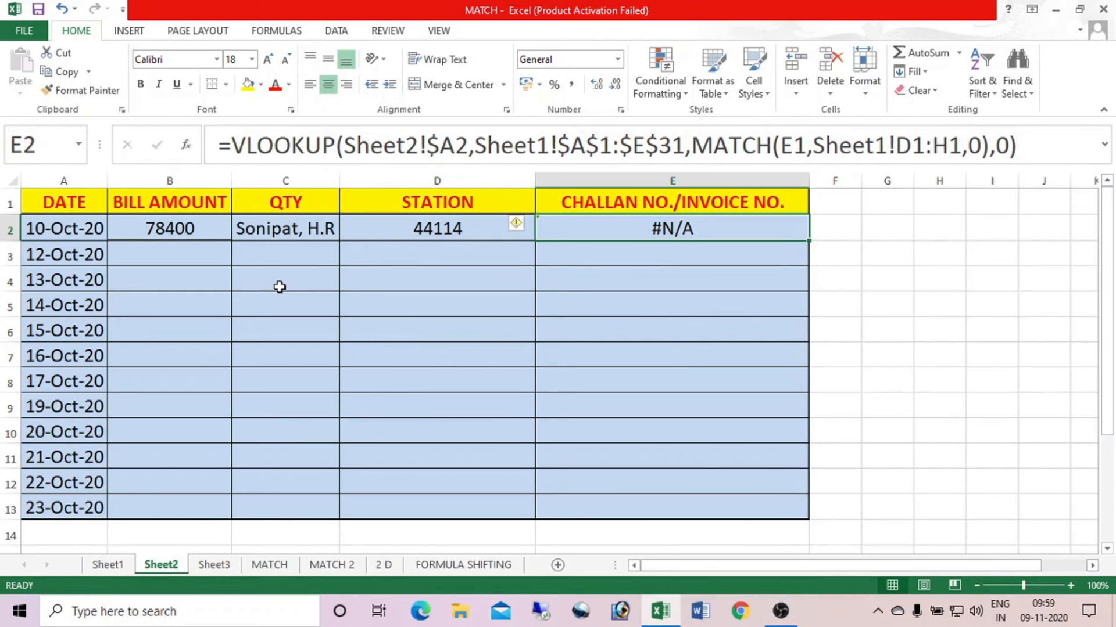
key(Left)
key(Left)
key(Left)
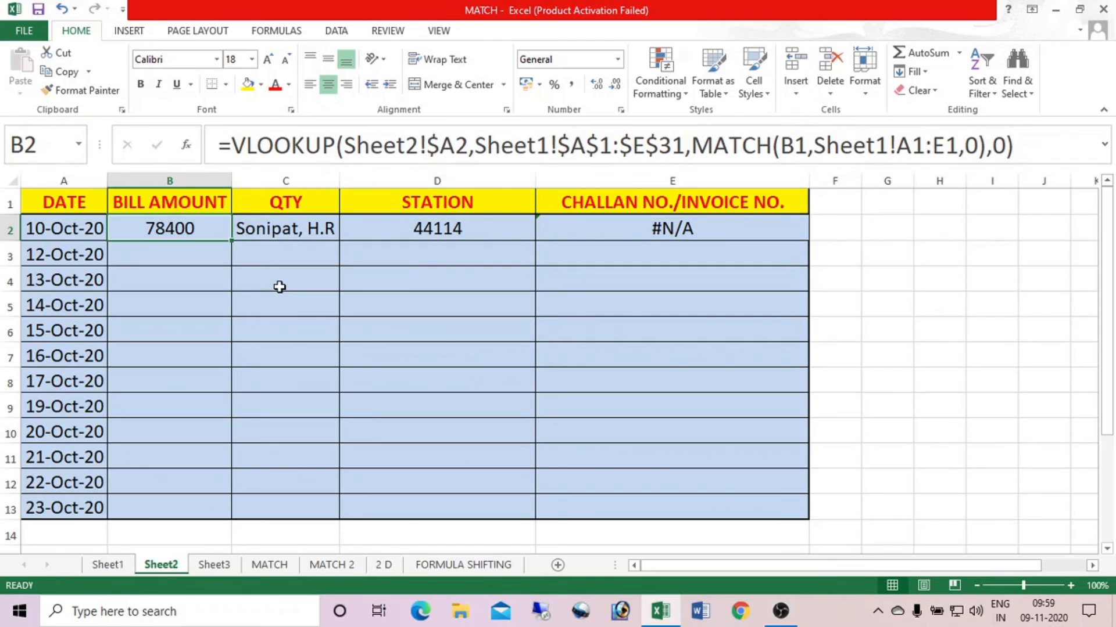
Make the MATCH lookup array A1:E1 in B2's formula an absolute reference.
click(899, 146)
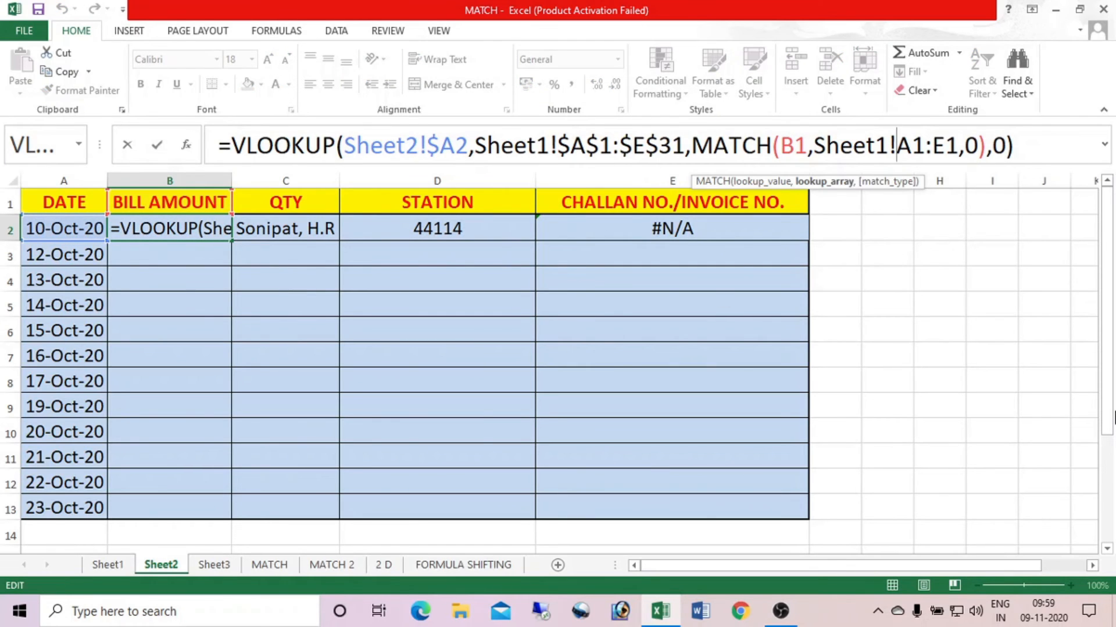
key(shift+Right)
key(shift+Right)
key(shift+Right)
key(shift+Right)
key(shift+Right)
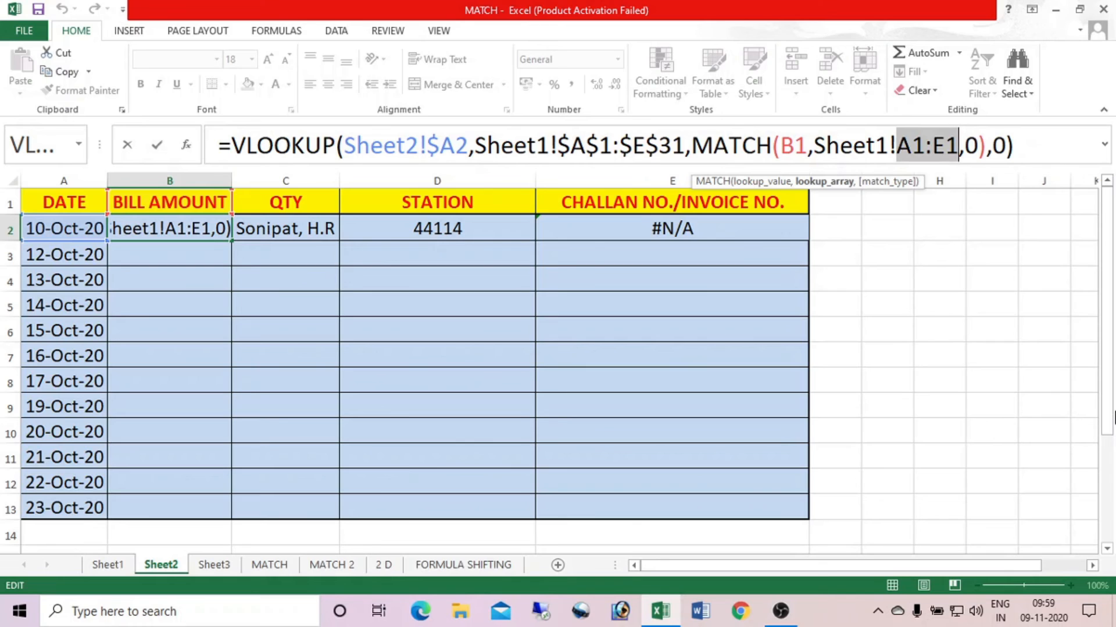
key(F4)
key(Return)
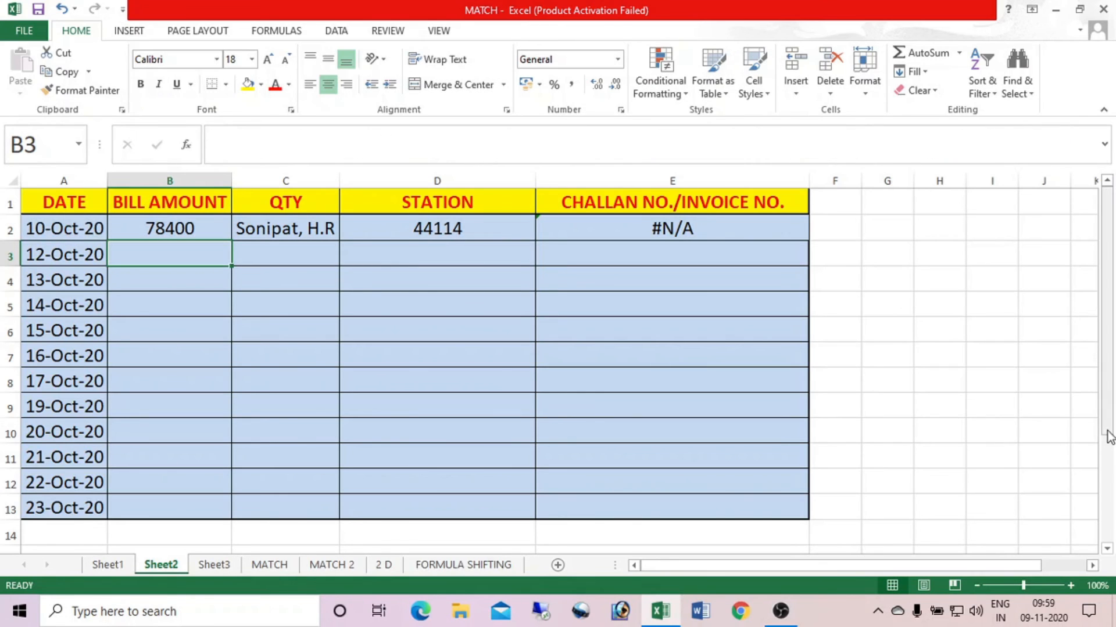
Fill the VLOOKUP and MATCH formula from B2 across to E2 and down to row 13.
click(205, 224)
drag(230, 240, 691, 248)
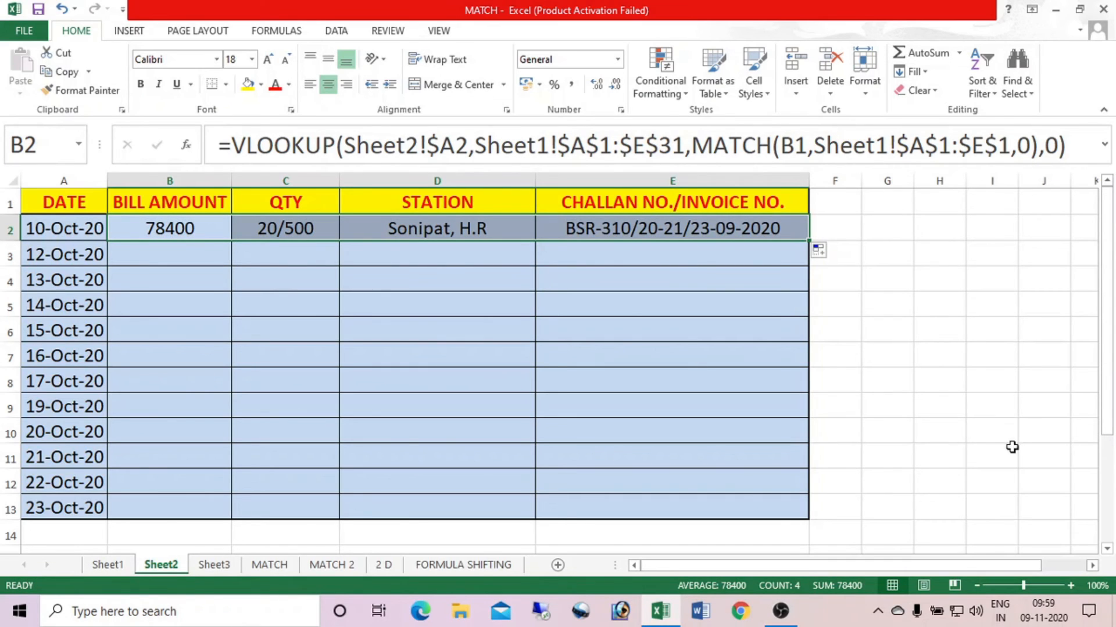
drag(808, 241, 817, 520)
Examine the MATCH lookup value in the filled row 3 formulas from B3 to E3.
click(188, 230)
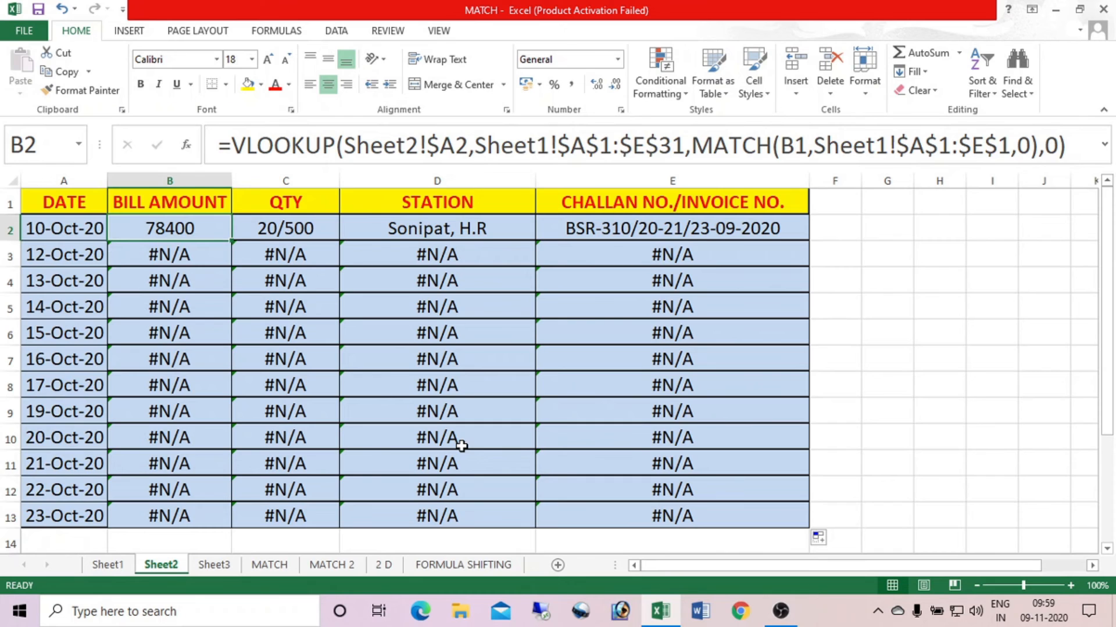
key(Down)
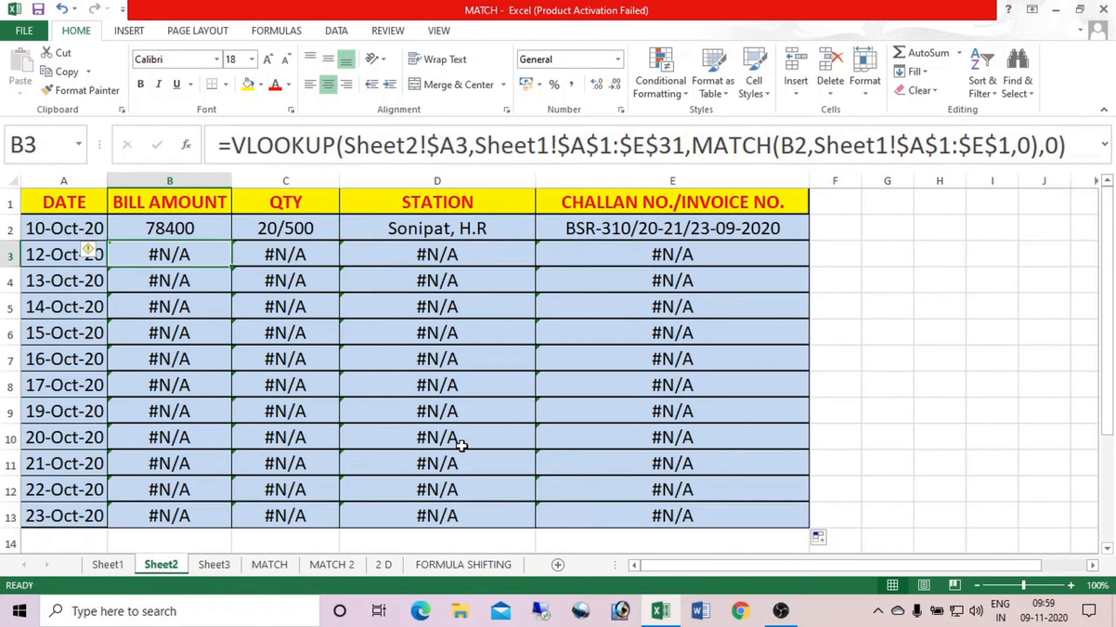
key(Right)
key(Right)
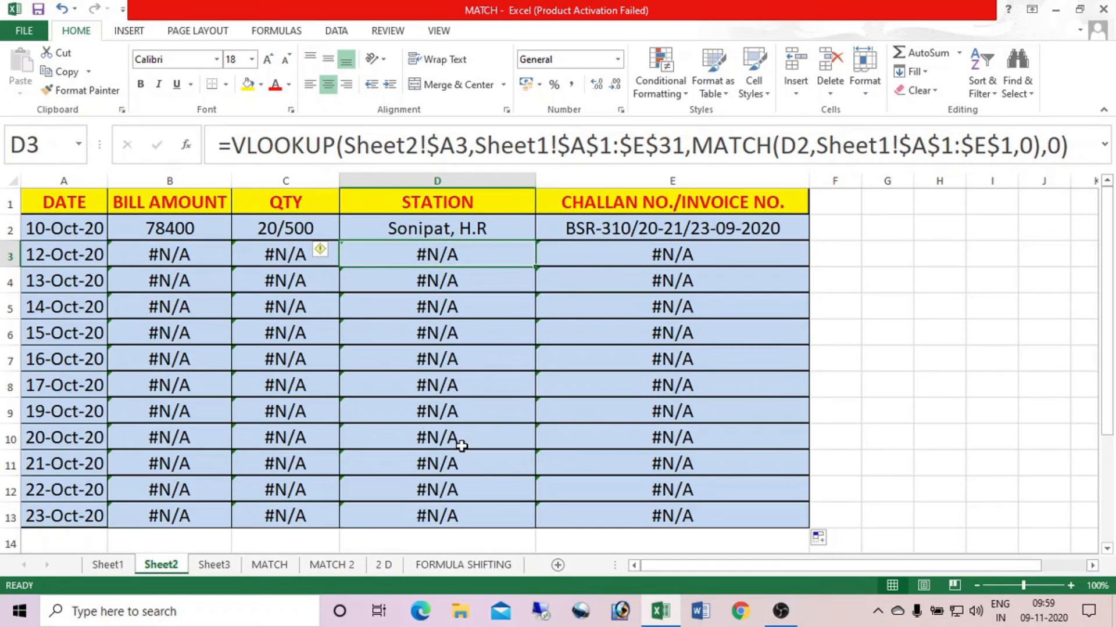
key(Right)
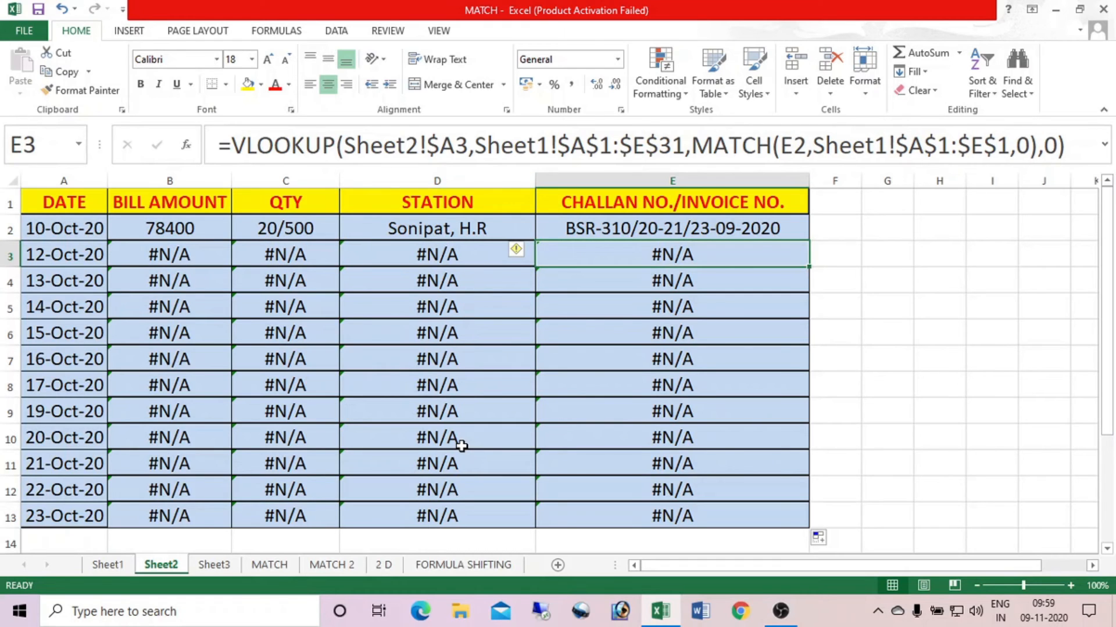
key(Left)
key(Left)
key(Left)
Compare the MATCH lookup values in the row 2 formulas with the header cells and with the formula in B3.
key(Up)
key(Up)
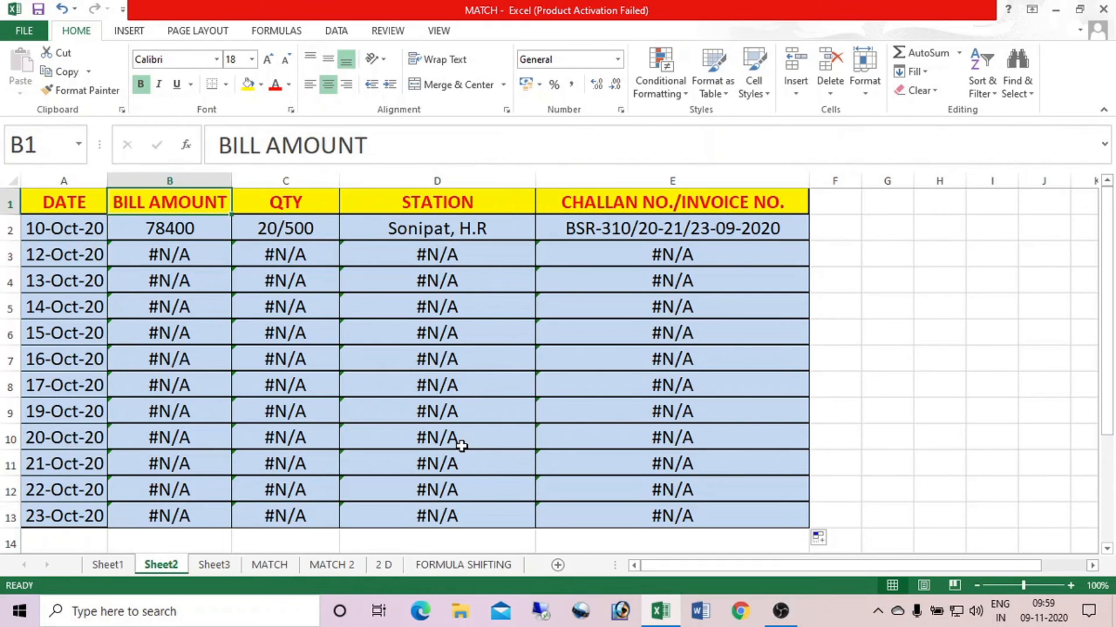
key(Right)
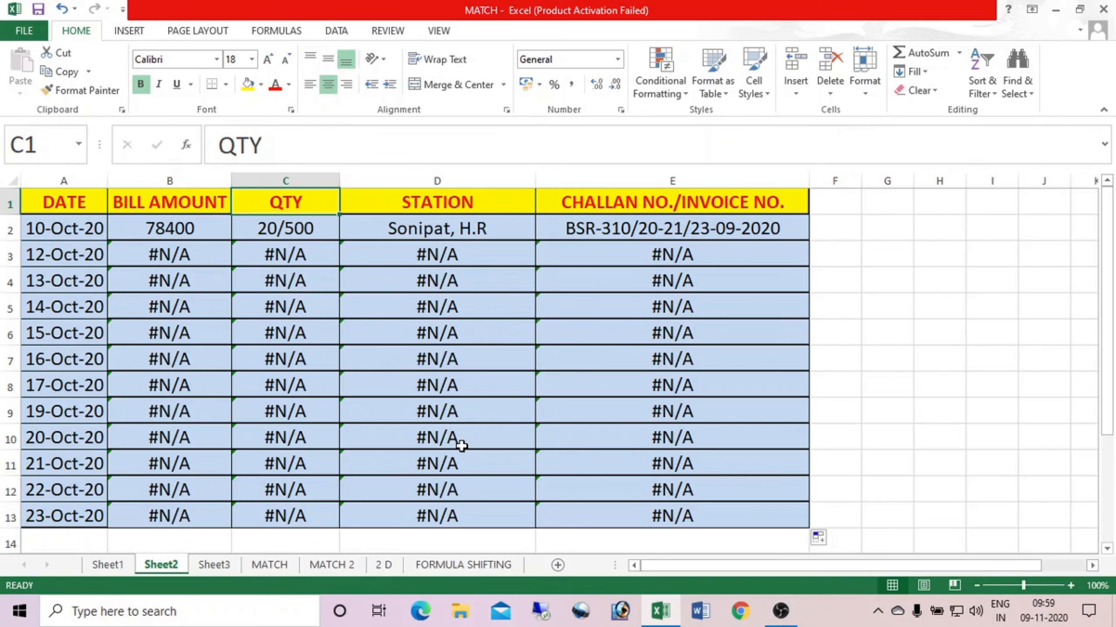
key(Left)
key(Down)
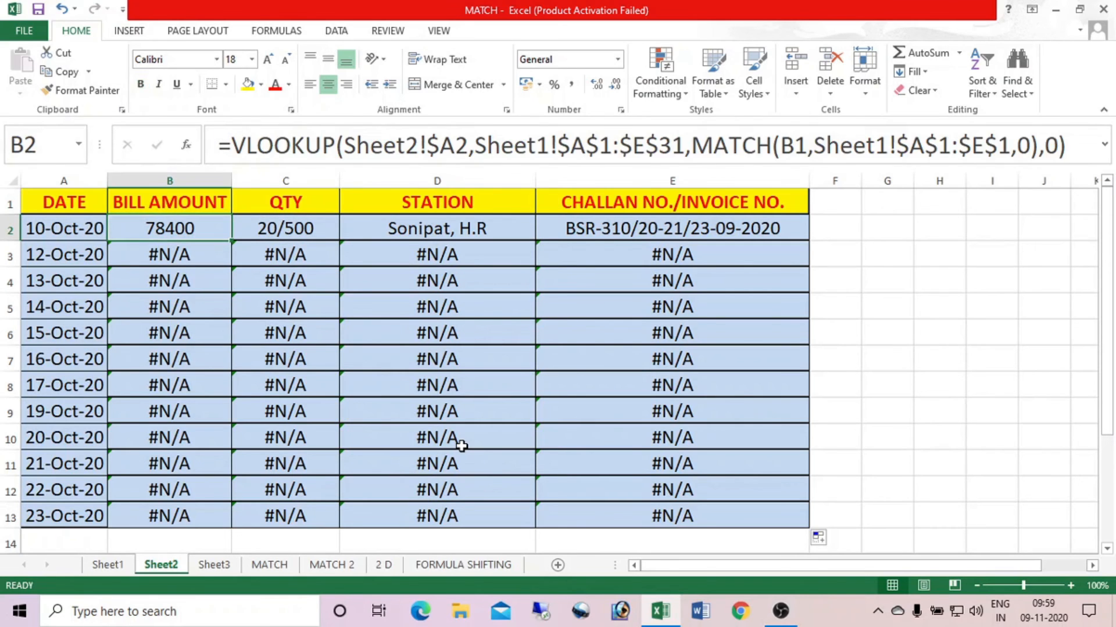
key(Right)
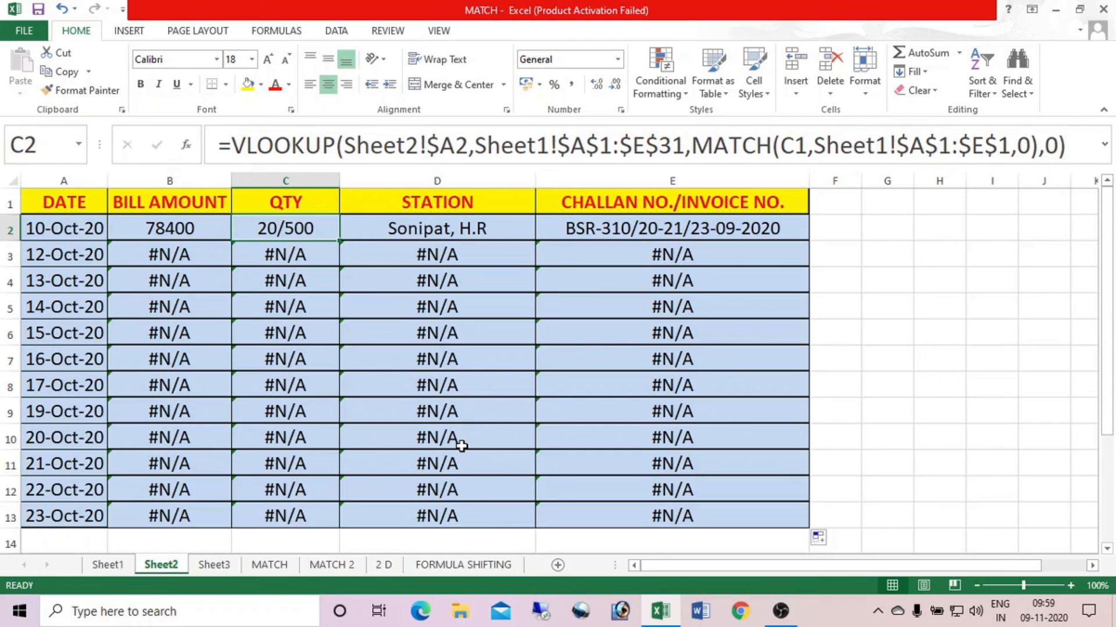
key(Right)
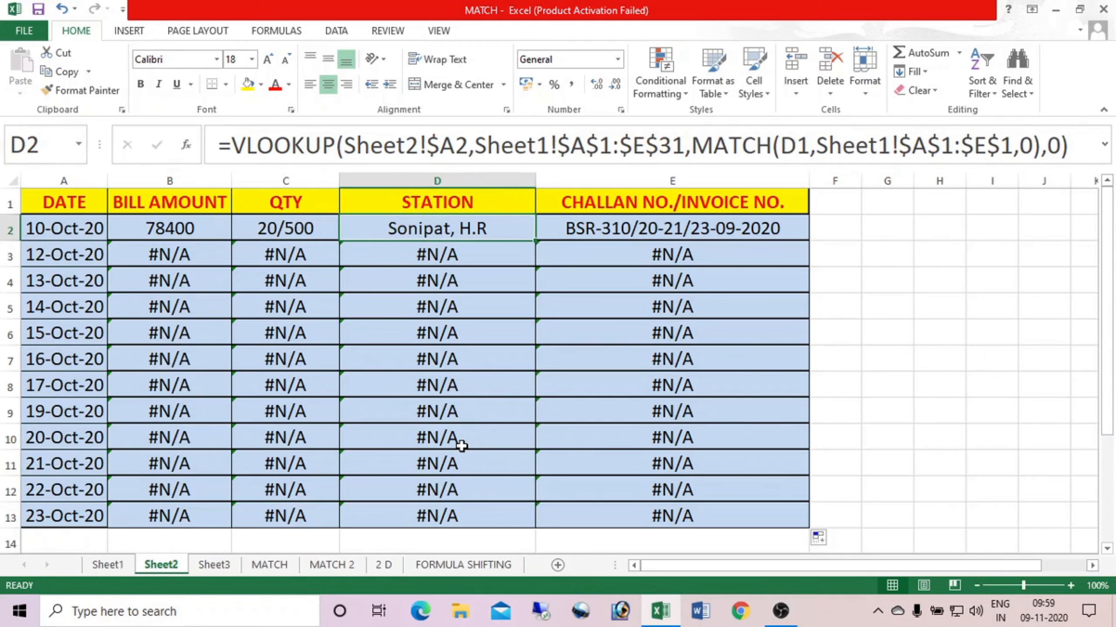
key(Left)
key(Left)
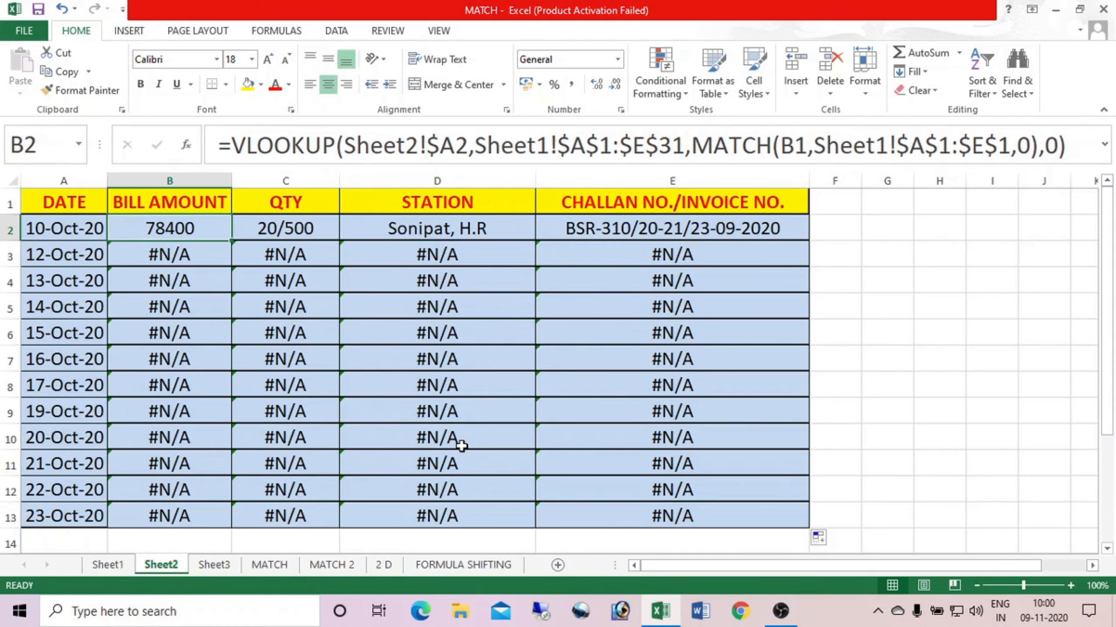
key(Down)
key(Up)
key(Right)
key(Right)
key(Right)
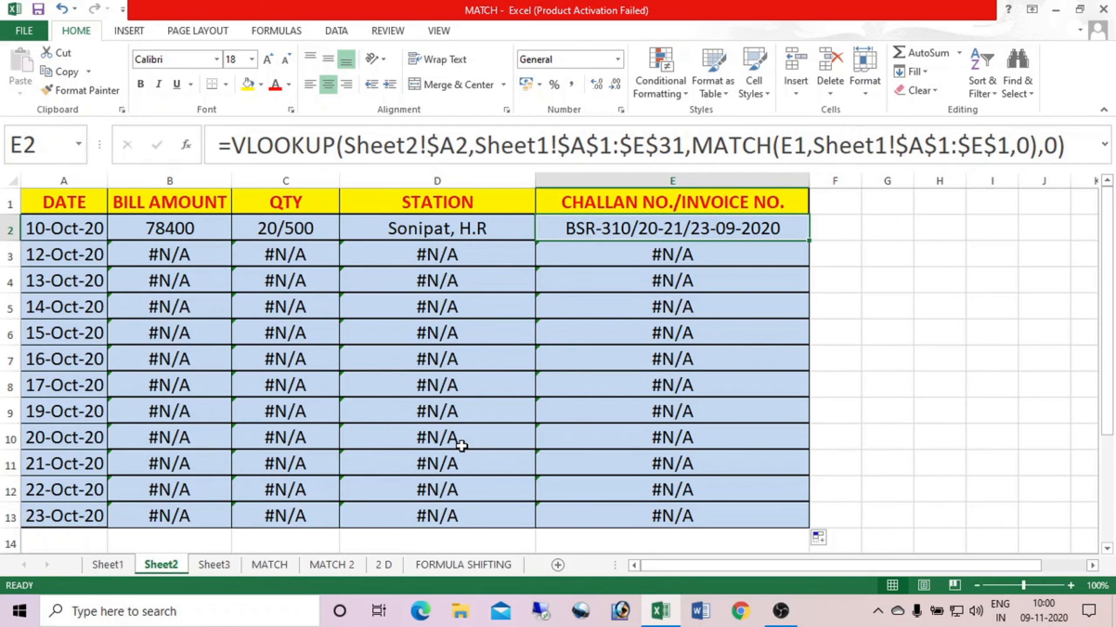
key(Left)
key(Left)
key(Left)
key(Left)
key(Down)
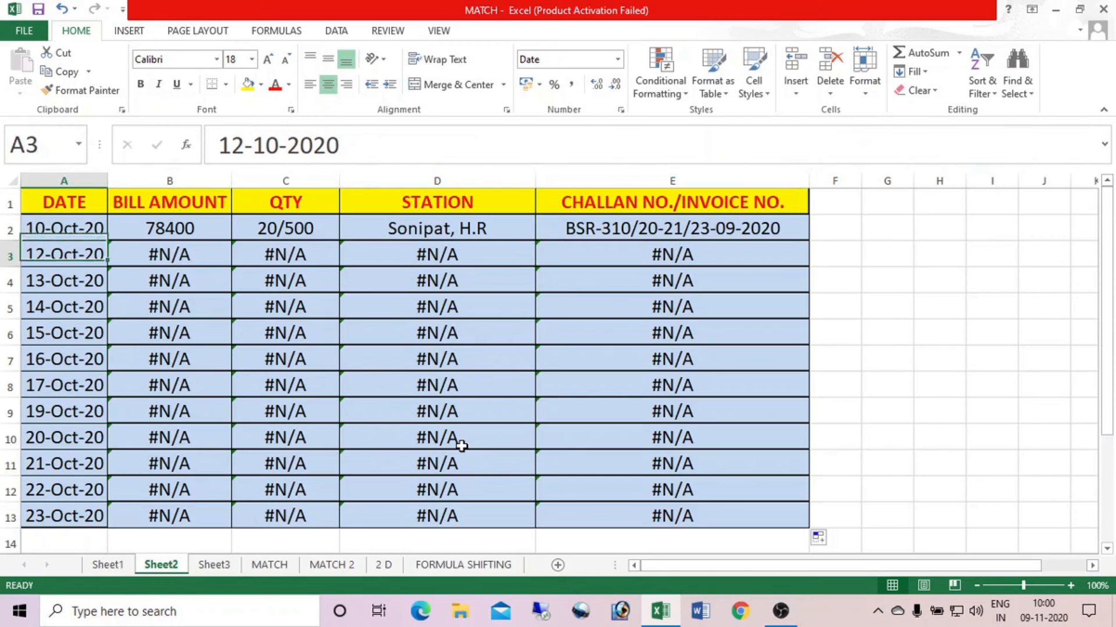
key(Right)
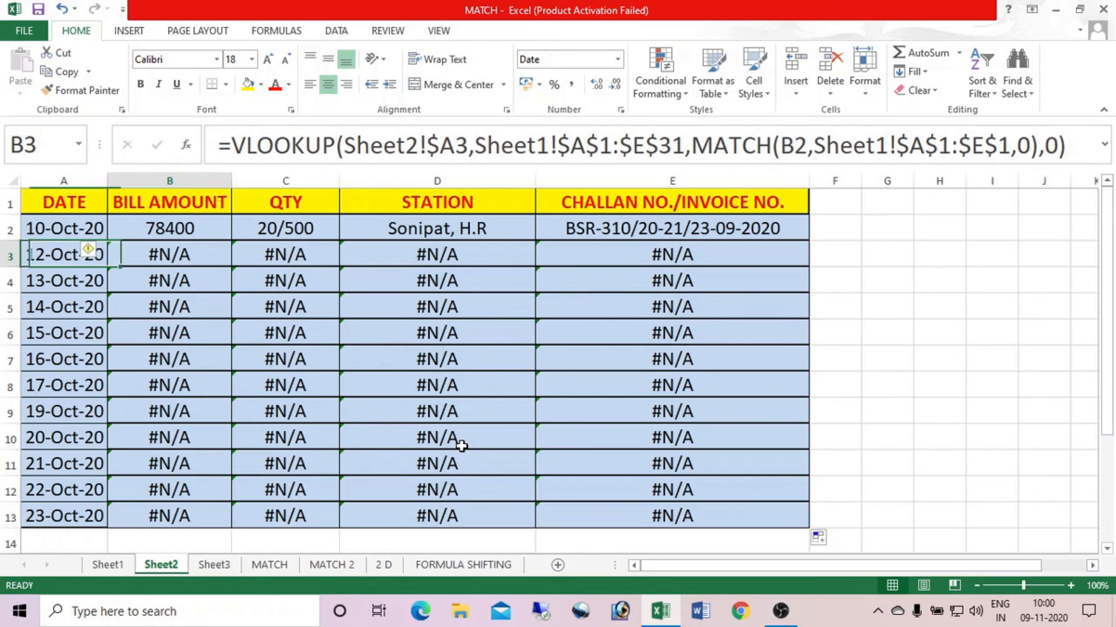
key(Up)
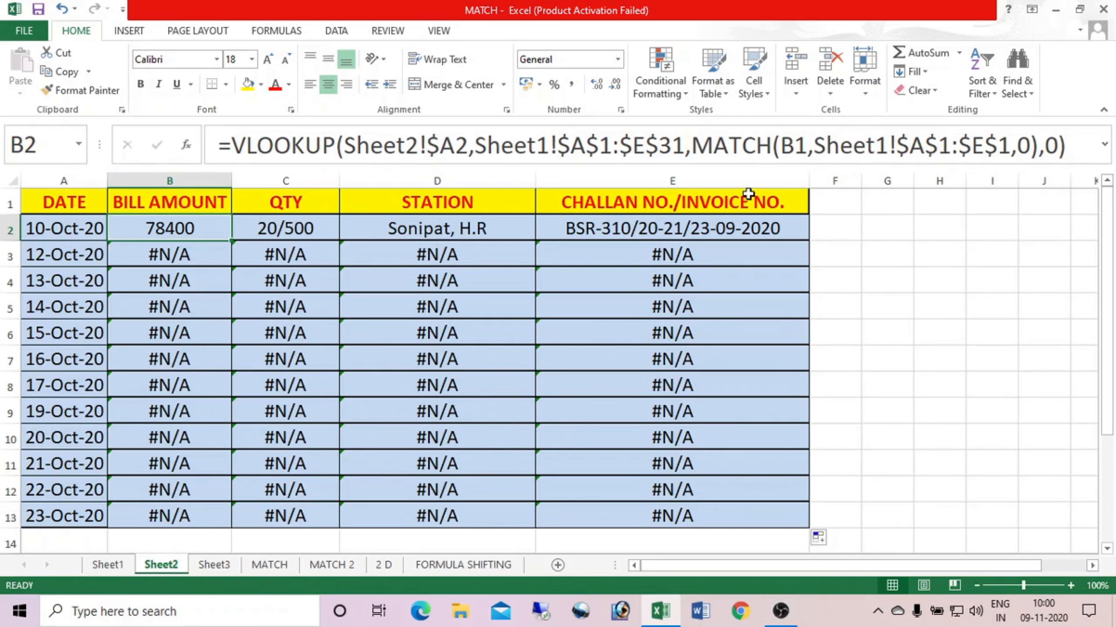
Lock only the row of the MATCH lookup value in B2's formula, making it B$1.
click(800, 147)
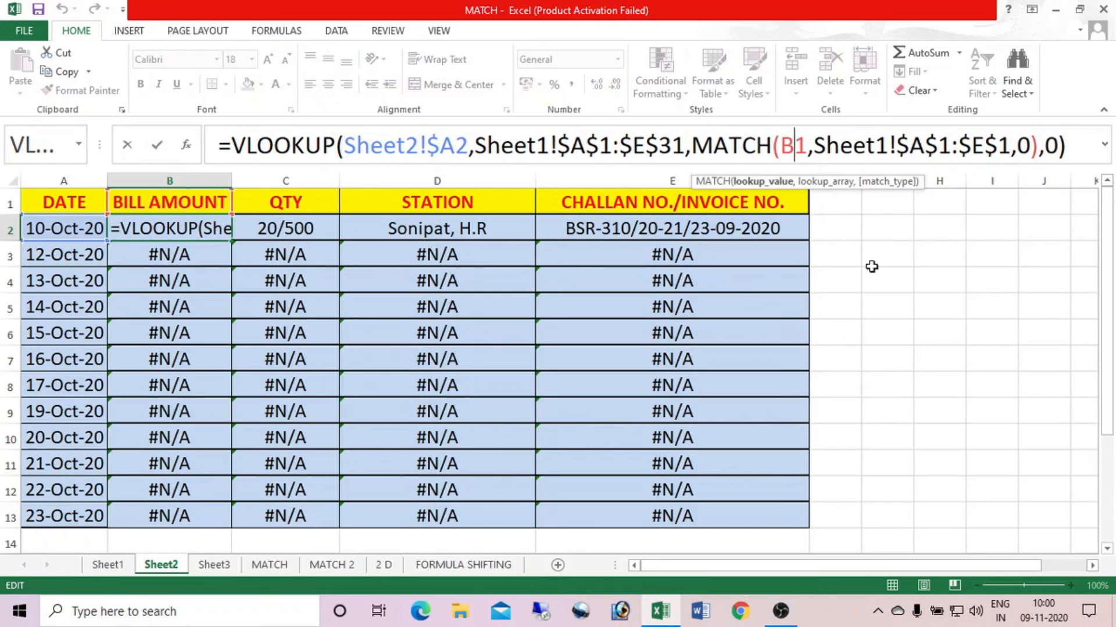
key(F4)
key(F4)
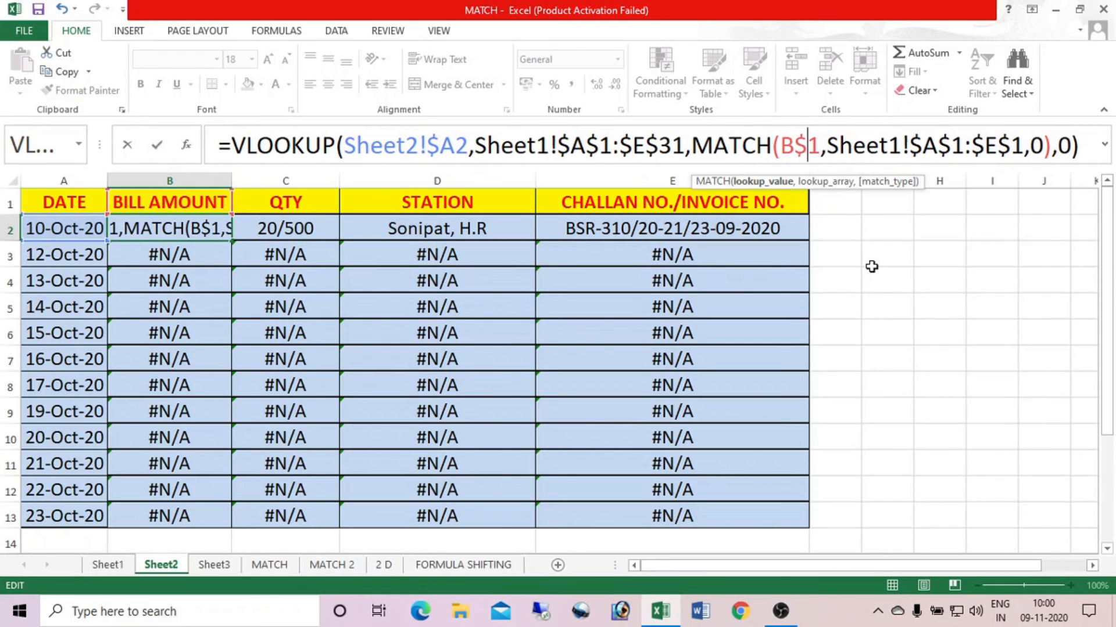
key(Return)
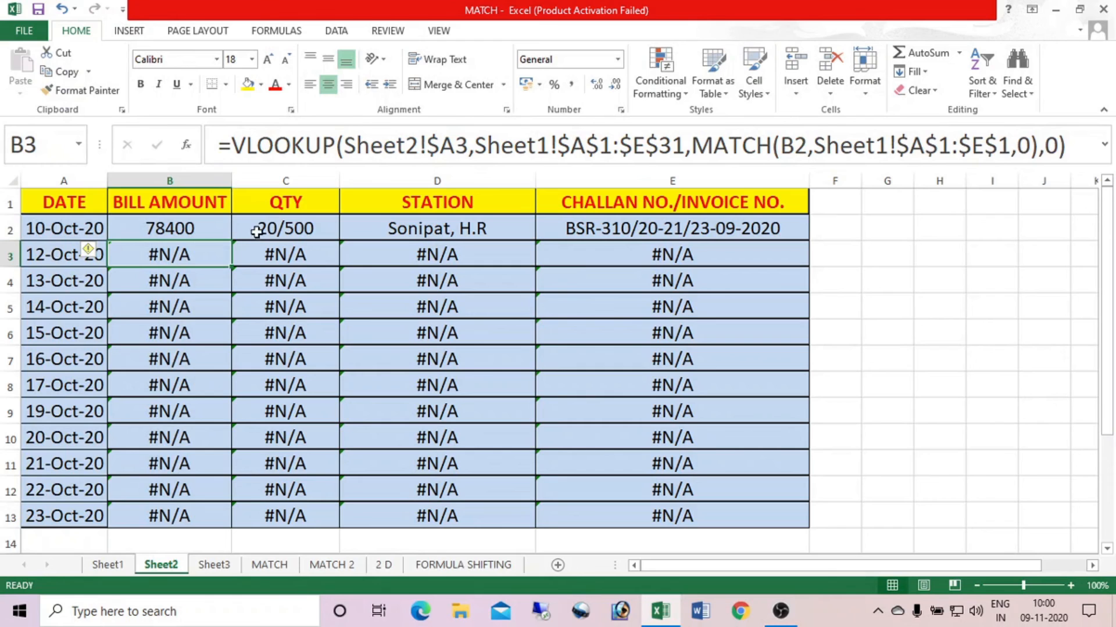
Fill the corrected B2 formula across to E2 and down through row 13.
click(204, 228)
drag(232, 243, 706, 250)
double_click(808, 240)
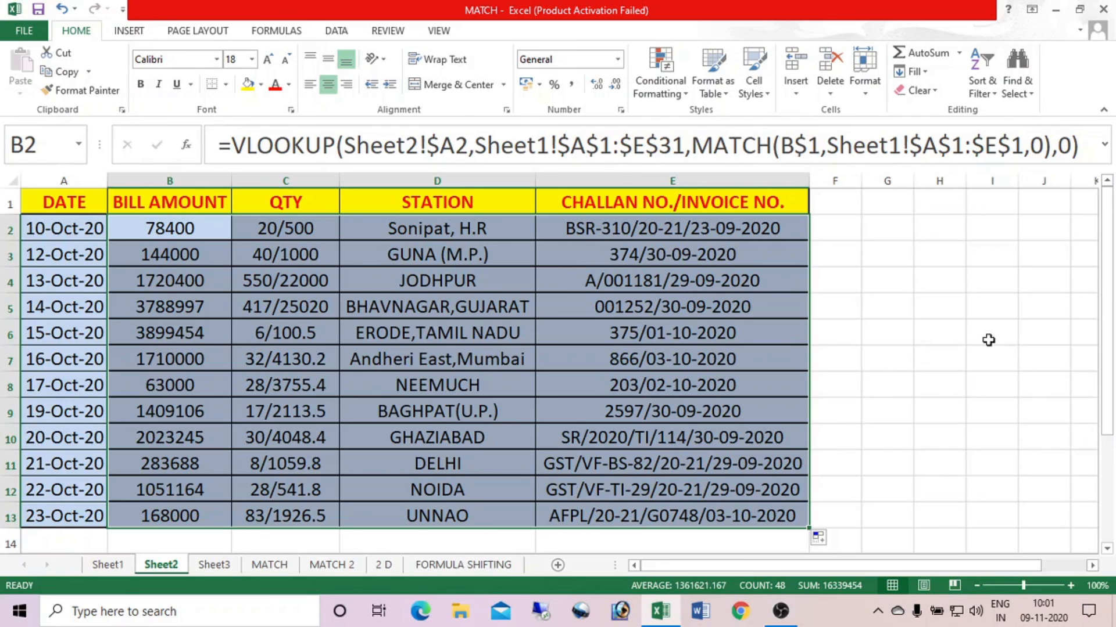
On Sheet3, change the lookup date in B1 to 6-Oct-20, 12-Oct-20 and finally 17-Oct-20.
click(261, 565)
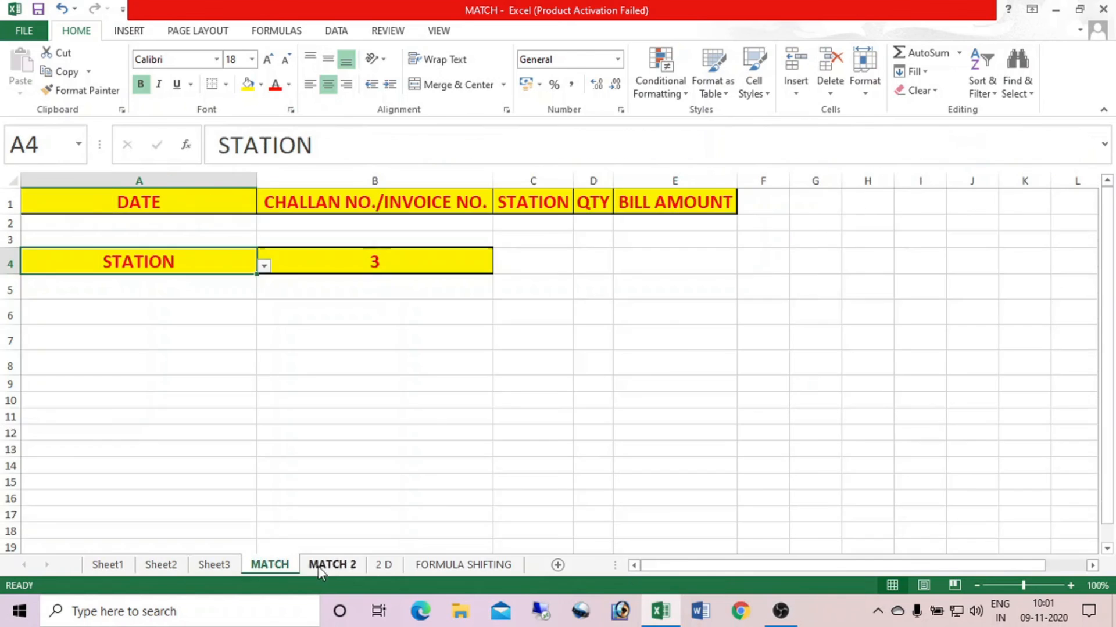
click(214, 565)
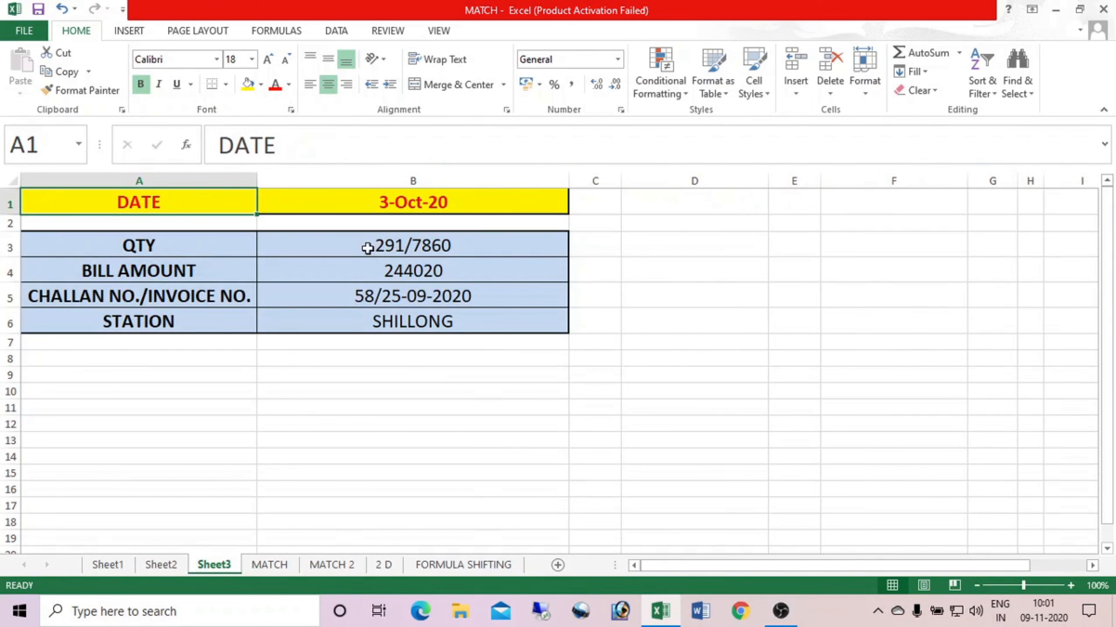
click(437, 203)
click(452, 269)
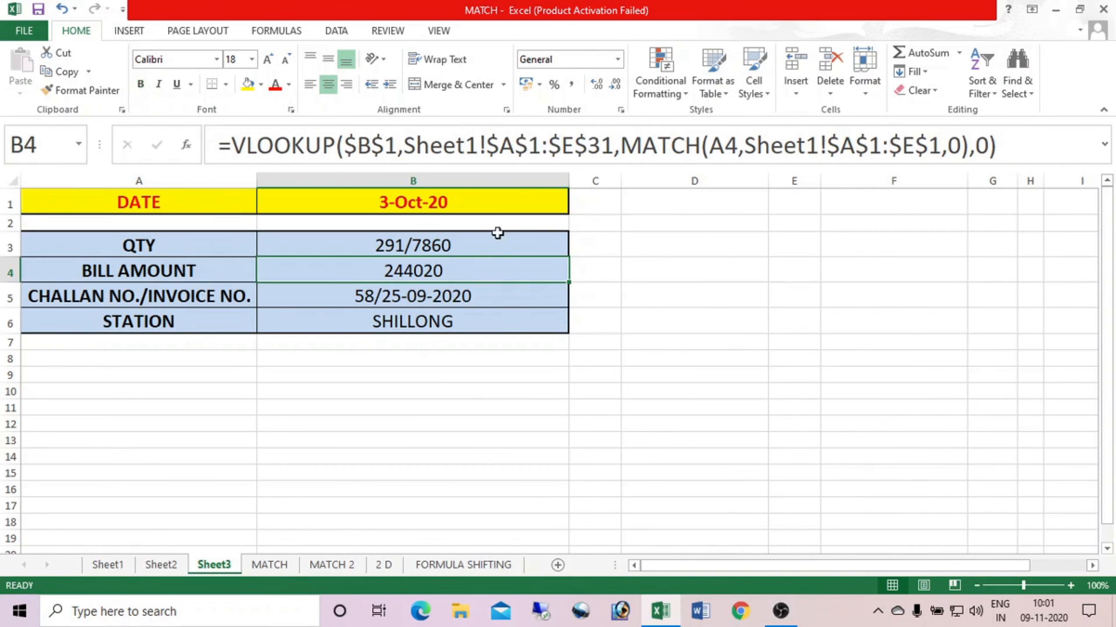
click(490, 204)
click(575, 207)
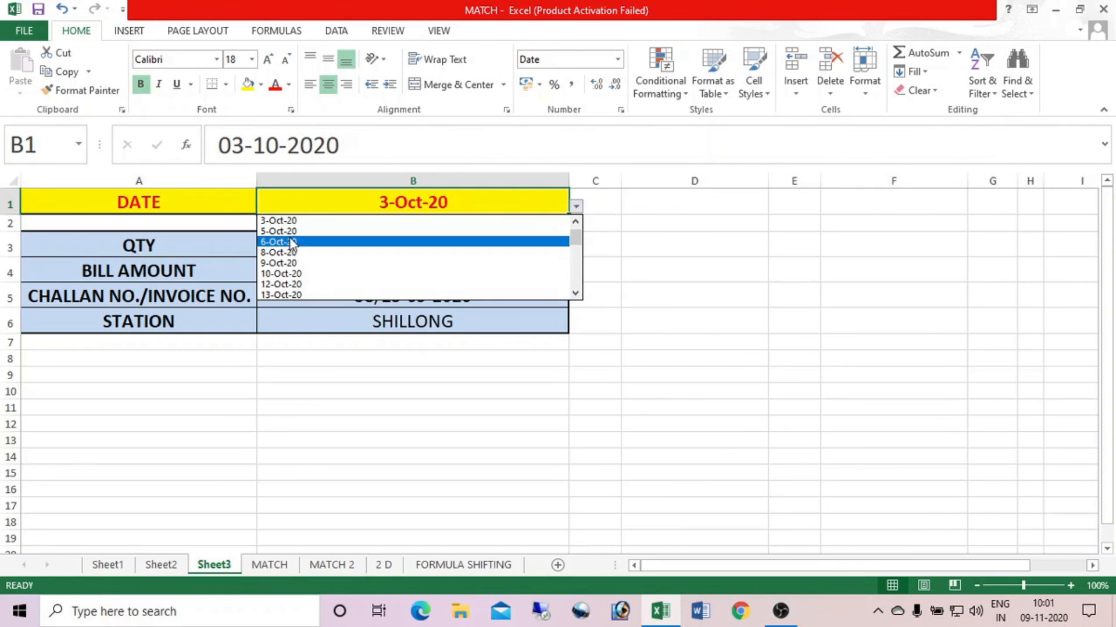
click(407, 242)
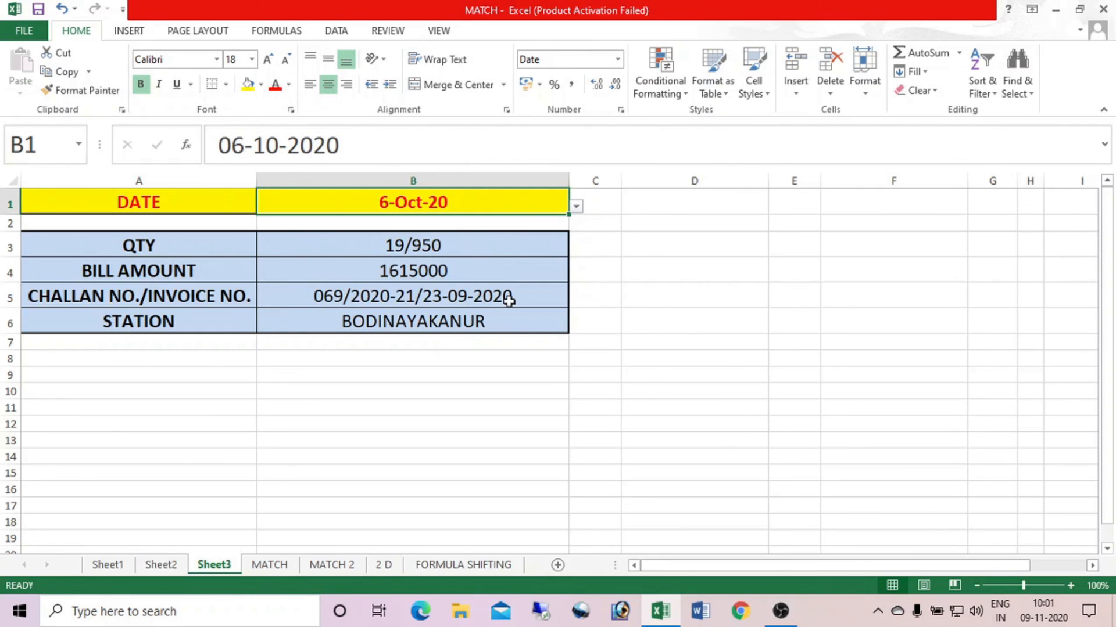
click(577, 207)
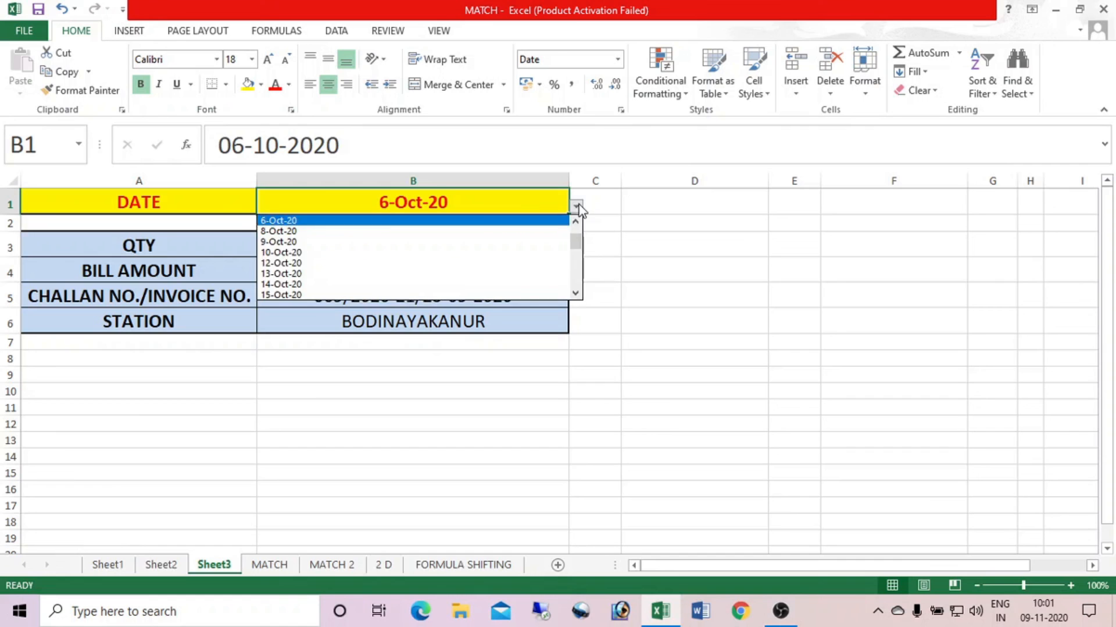
click(474, 264)
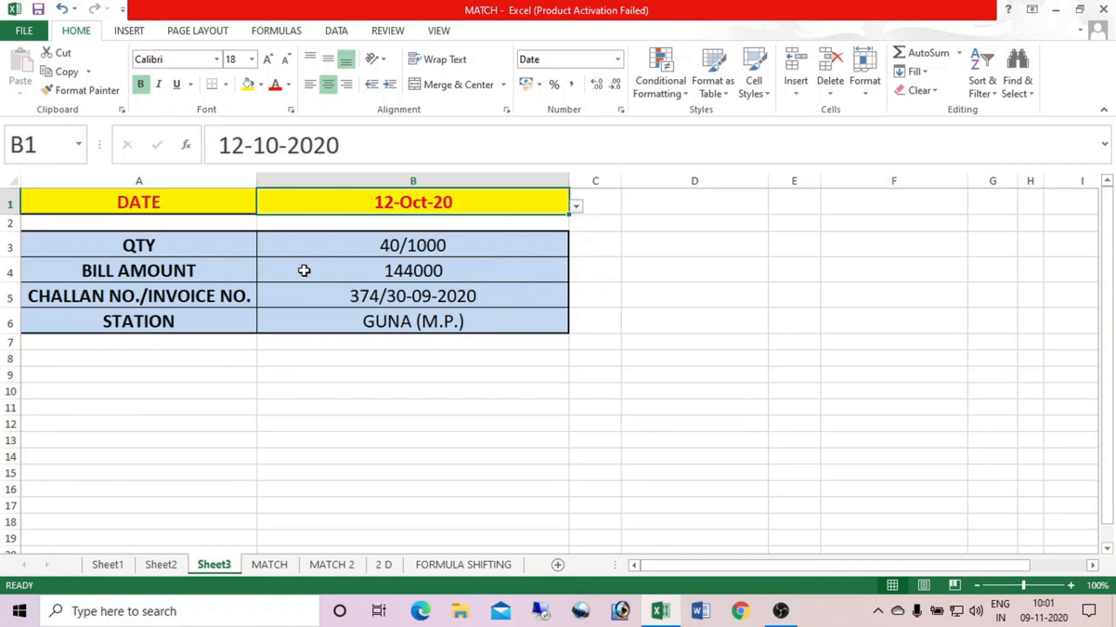
click(577, 207)
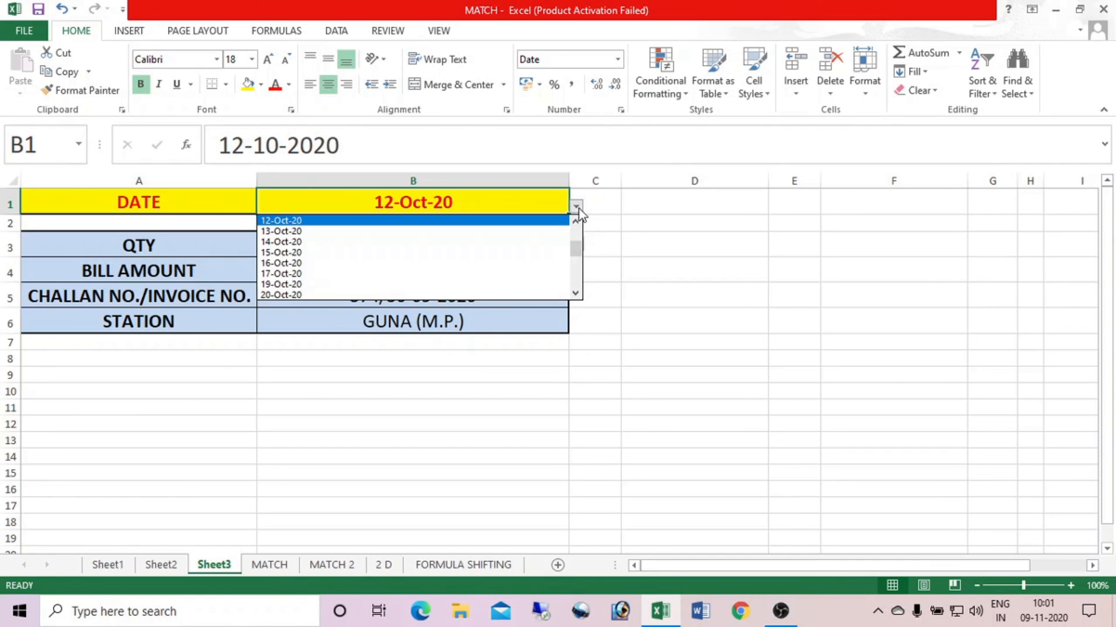
click(479, 274)
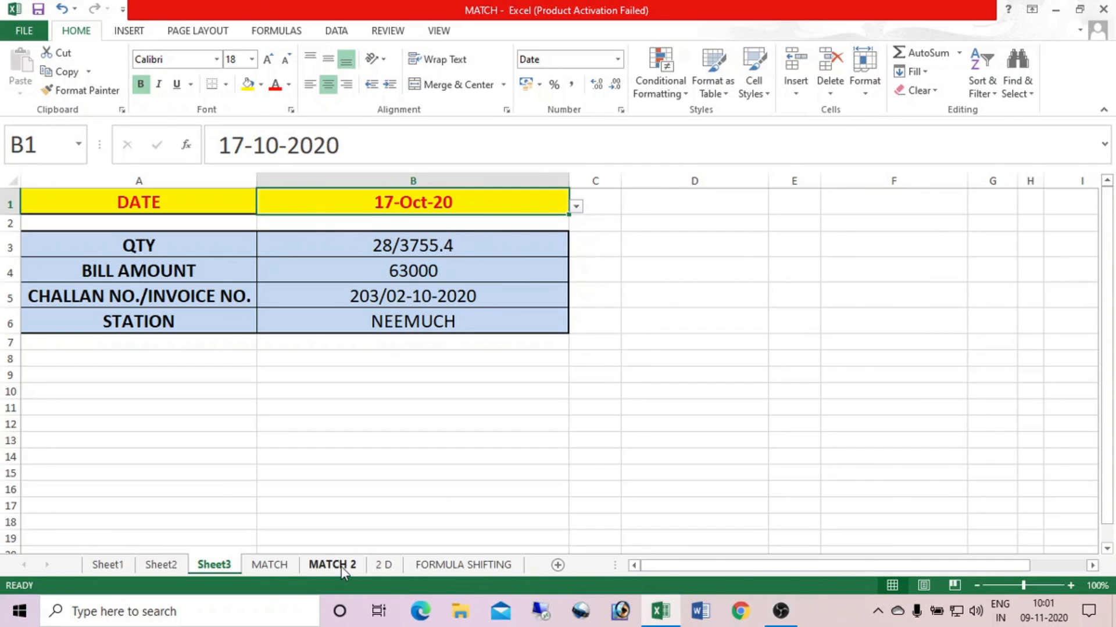
On the 2 D sheet, change the B1 heading to CHALLAN NO./INVOICE NO. and then to QTY.
click(435, 567)
click(382, 565)
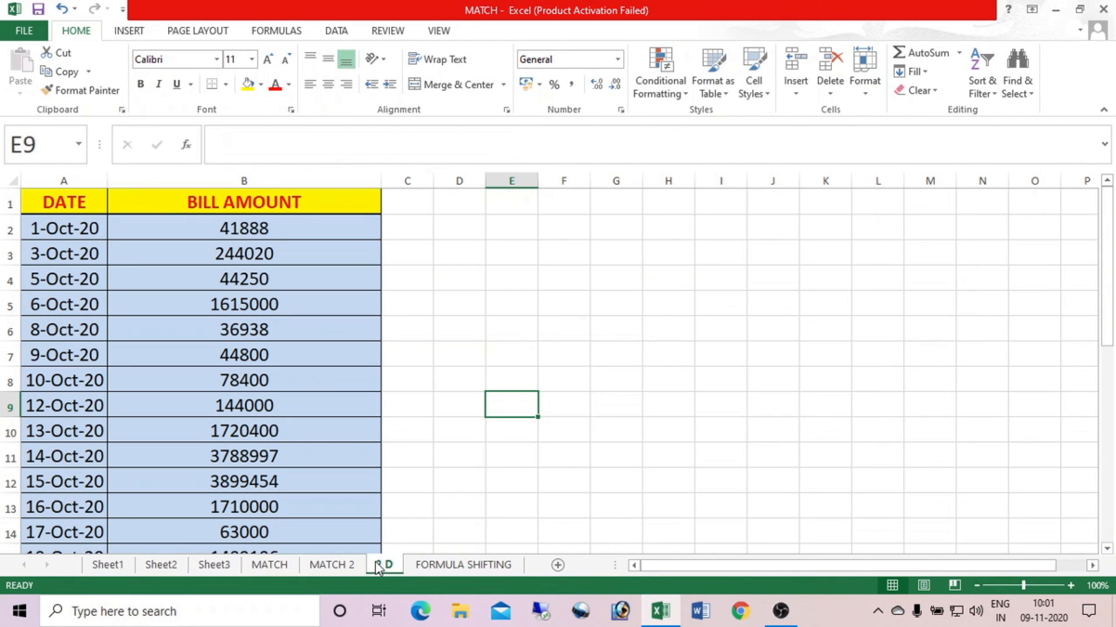
click(256, 203)
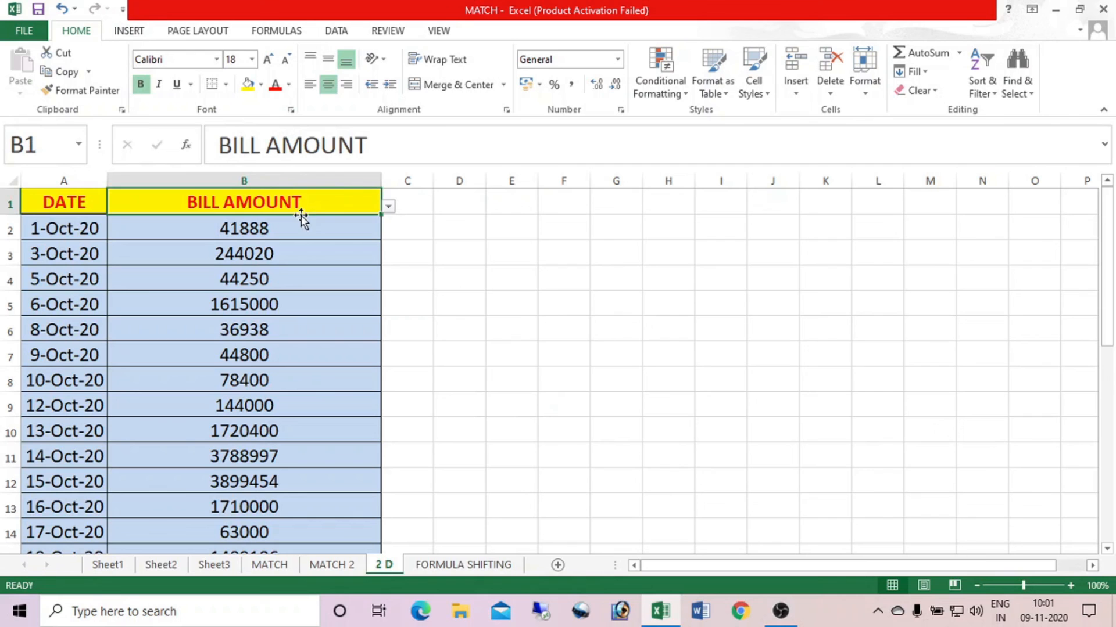
click(388, 207)
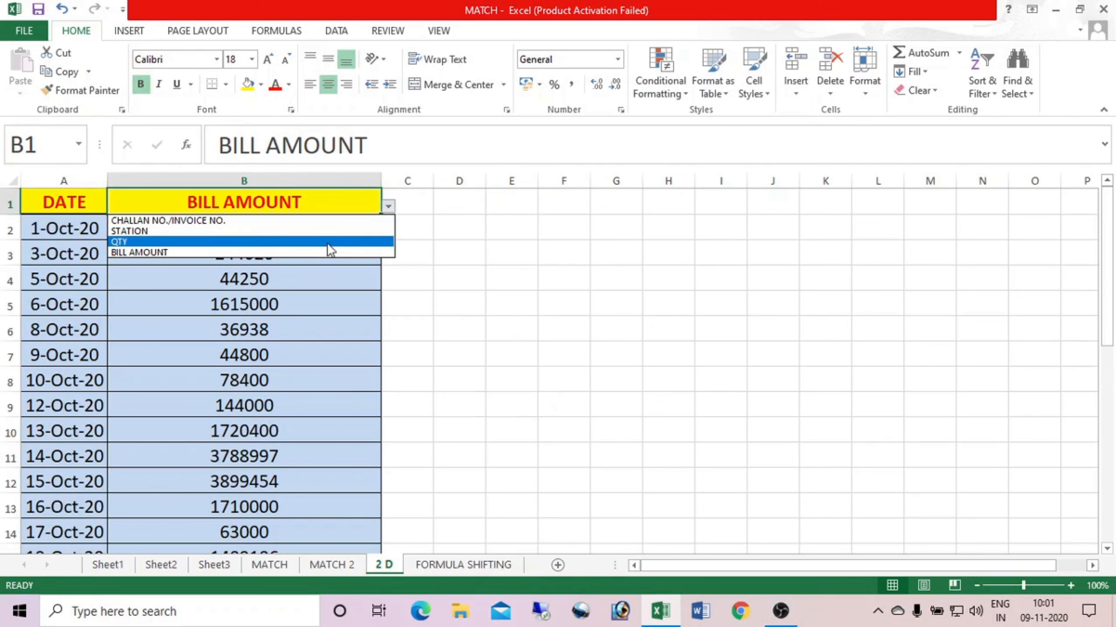
click(146, 219)
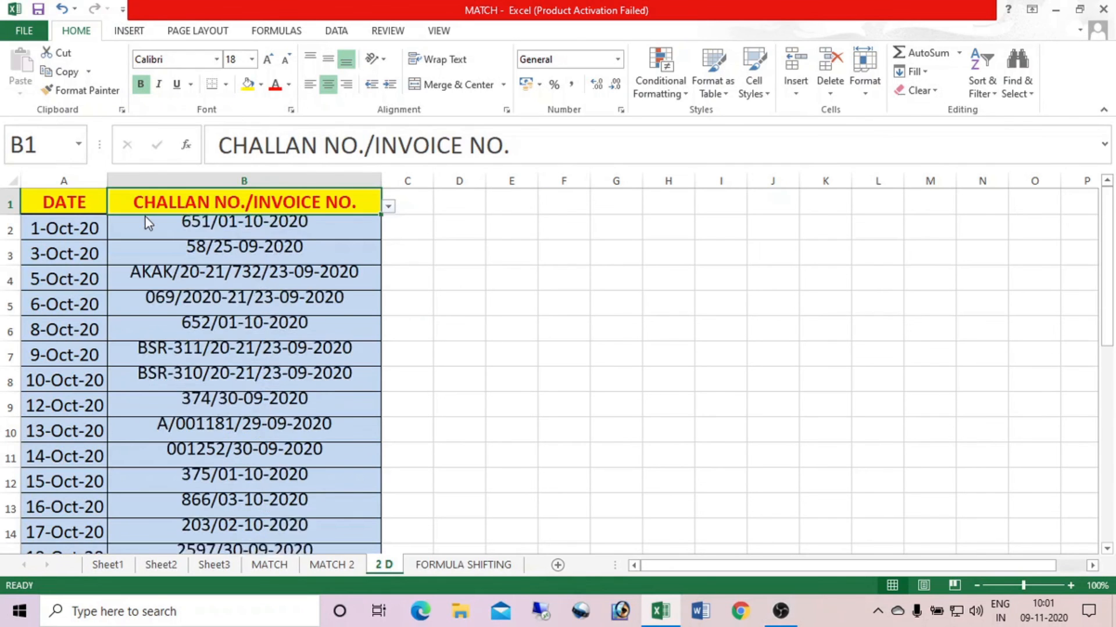
click(387, 208)
click(254, 241)
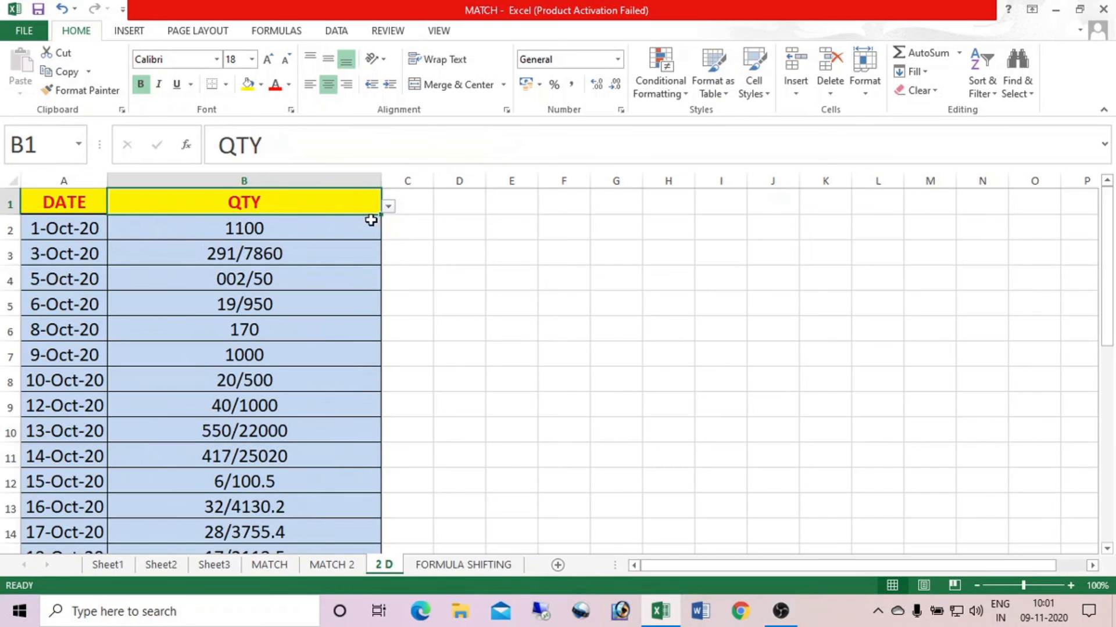
Switch the B1 heading to CHALLAN NO./INVOICE NO. once more and back to QTY.
click(393, 208)
click(259, 242)
click(391, 210)
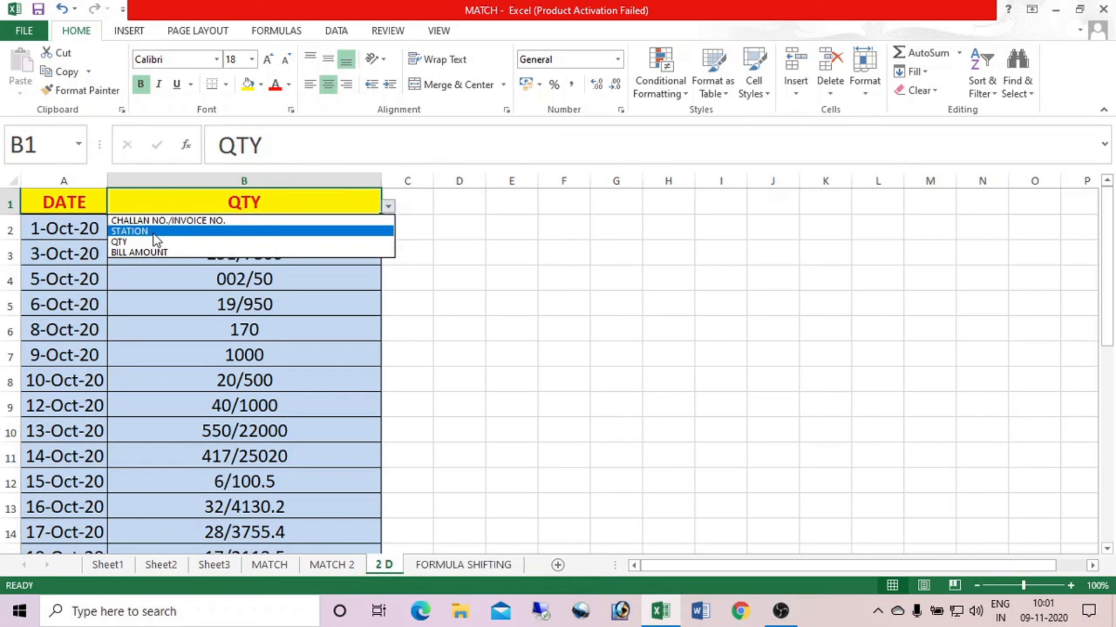
click(172, 221)
click(387, 207)
click(246, 238)
Examine B2's formula and the blank ranges H2:M2 and H3:H6 on the 2 D sheet, and return to Sheet2.
click(263, 225)
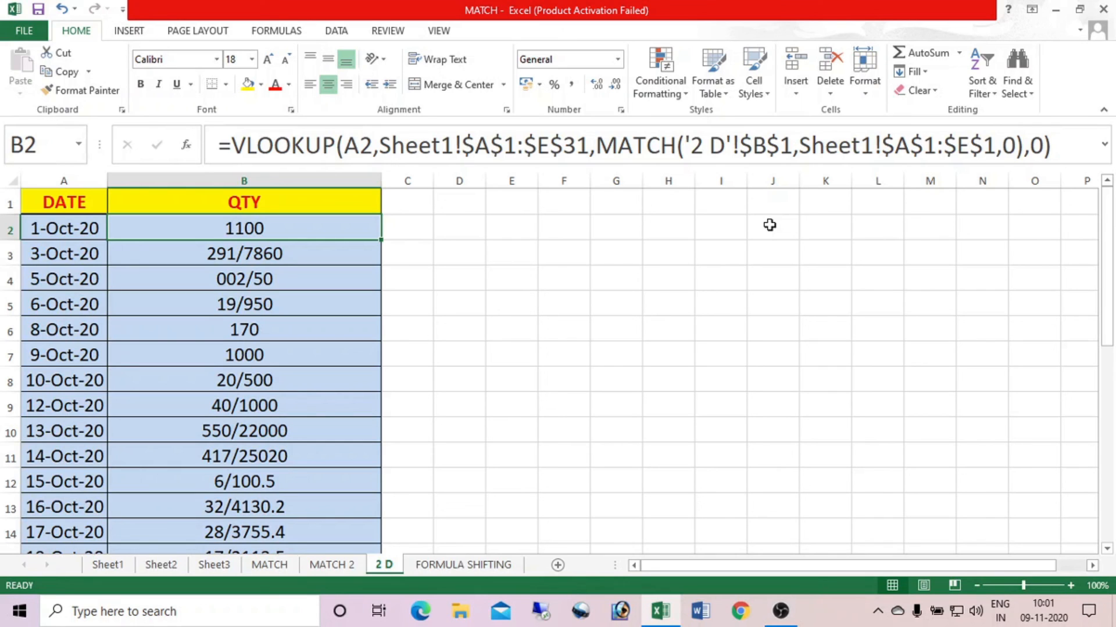
drag(662, 239, 905, 229)
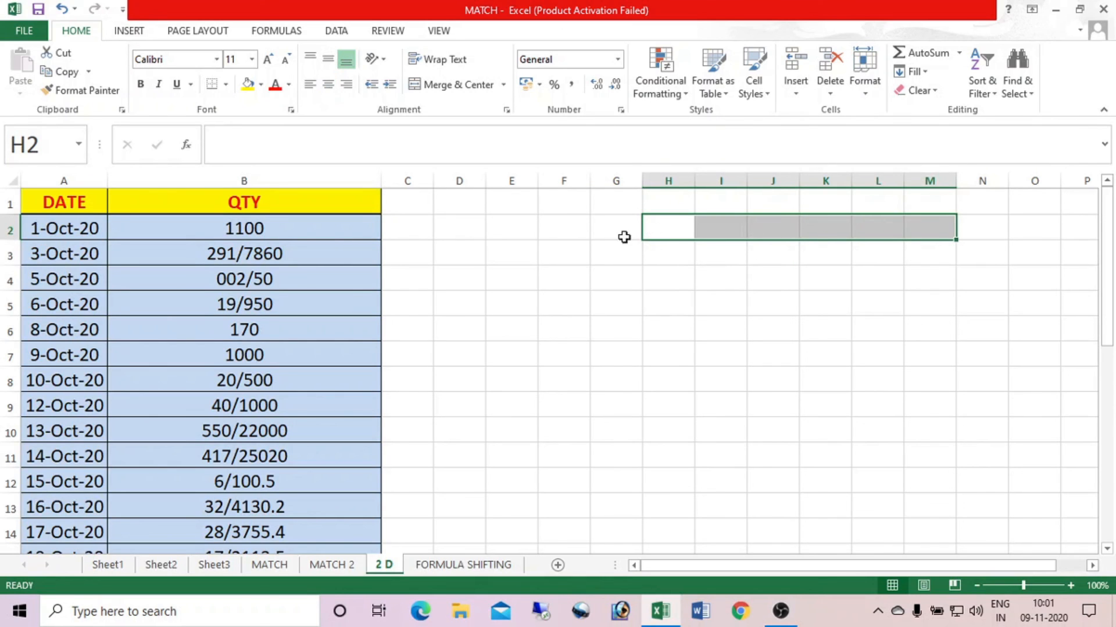
drag(667, 254, 677, 336)
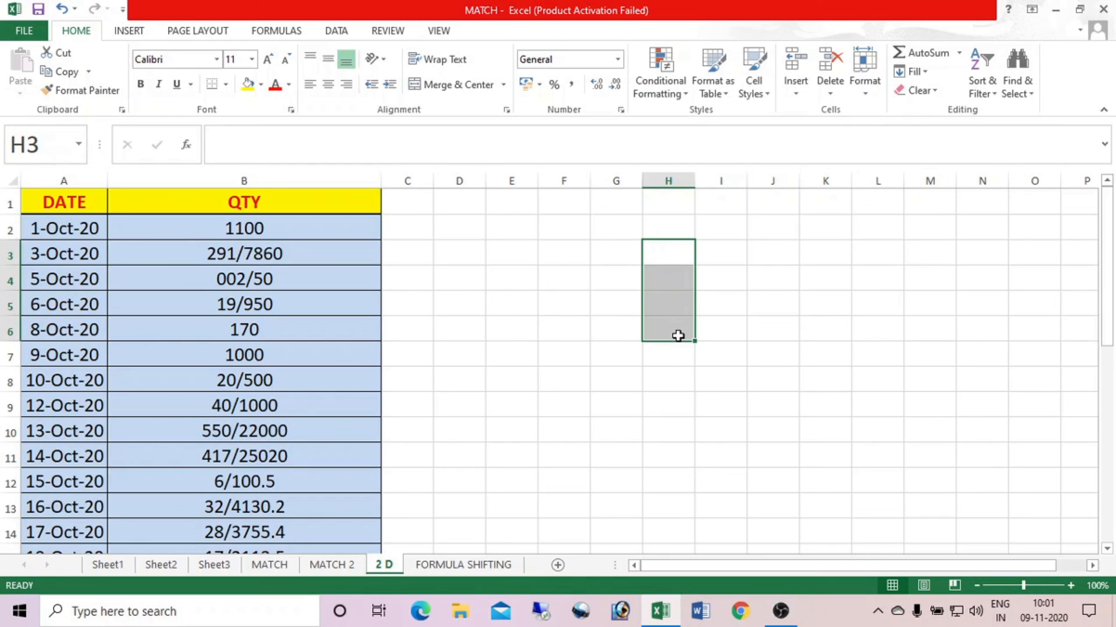
click(723, 259)
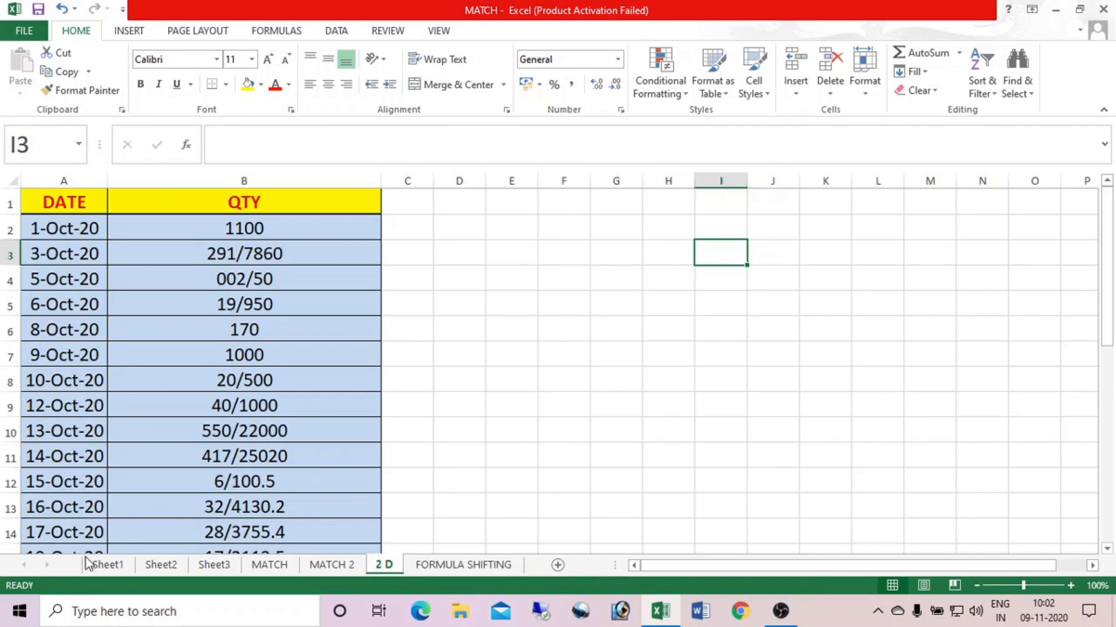
click(161, 566)
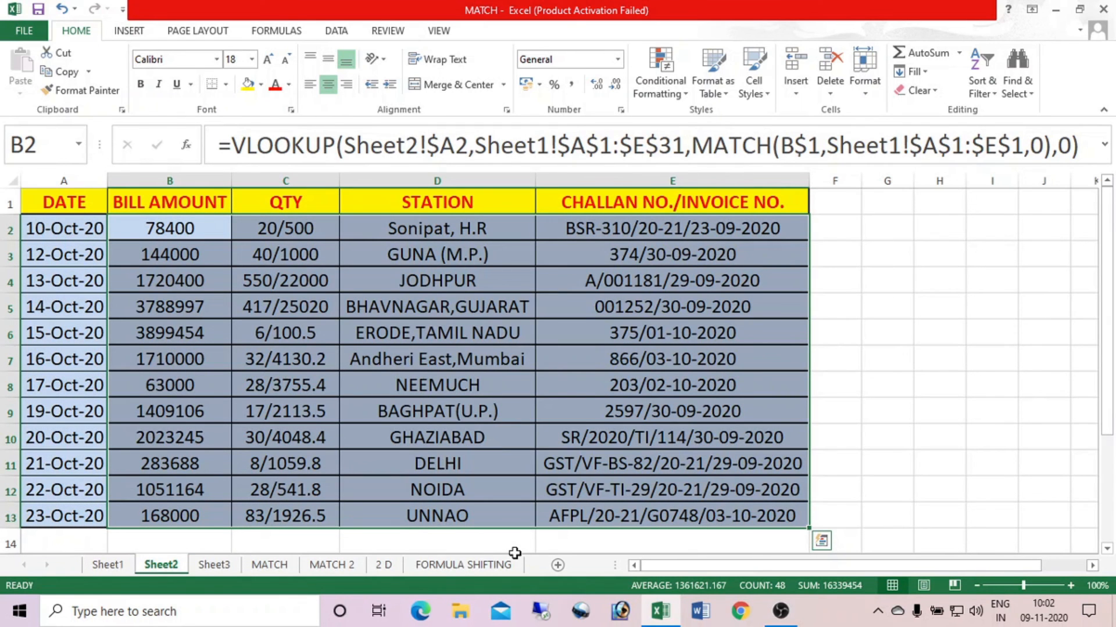